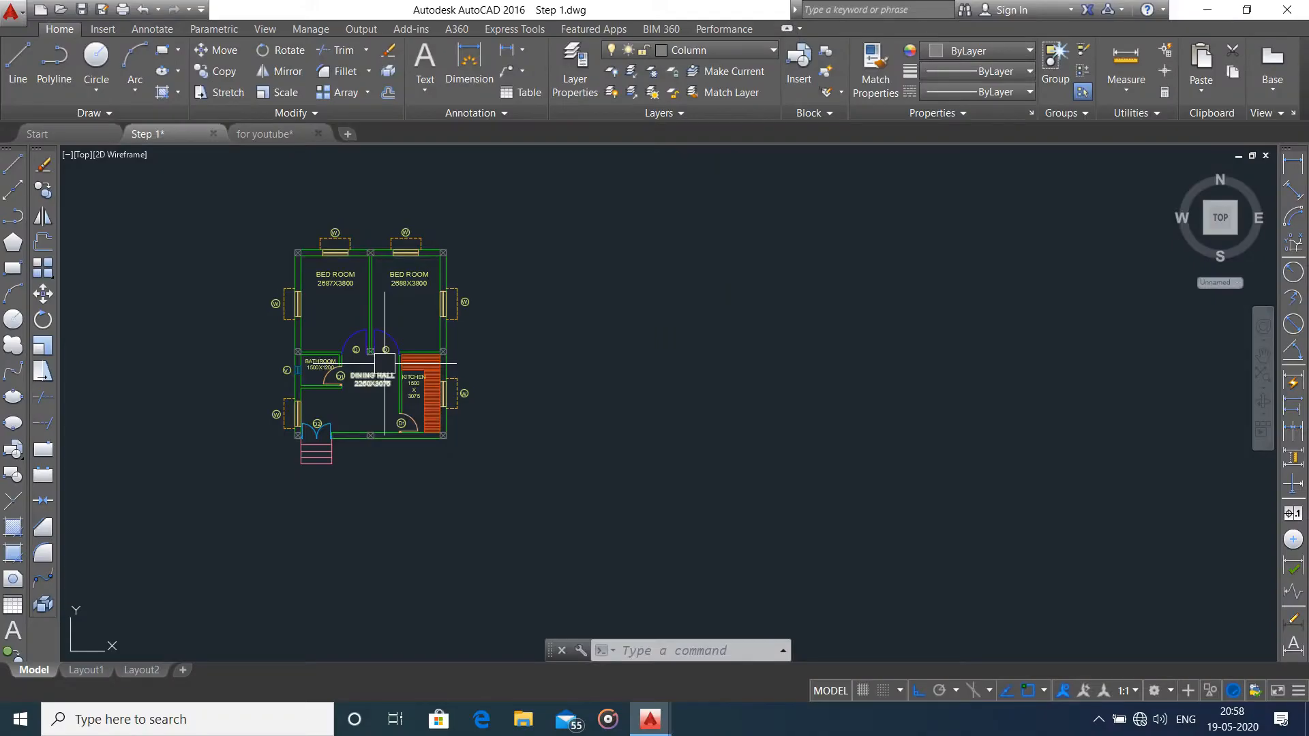
# - Examine the floor plan's rooms, doors, windows and entrance stairs
pyautogui.moveTo(366, 284); pyautogui.dragTo(358, 327, button='middle')
pyautogui.scroll(2, 358, 328)
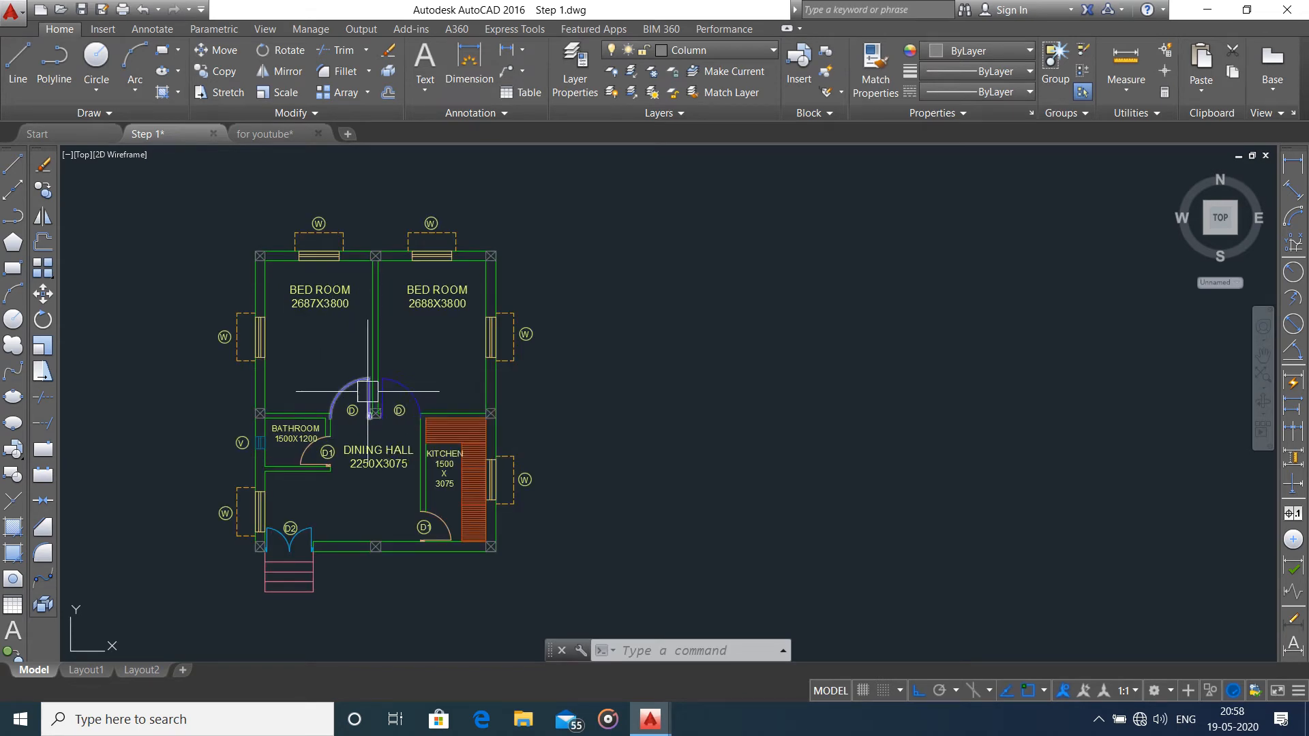
pyautogui.moveTo(353, 371); pyautogui.dragTo(355, 335, button='middle')
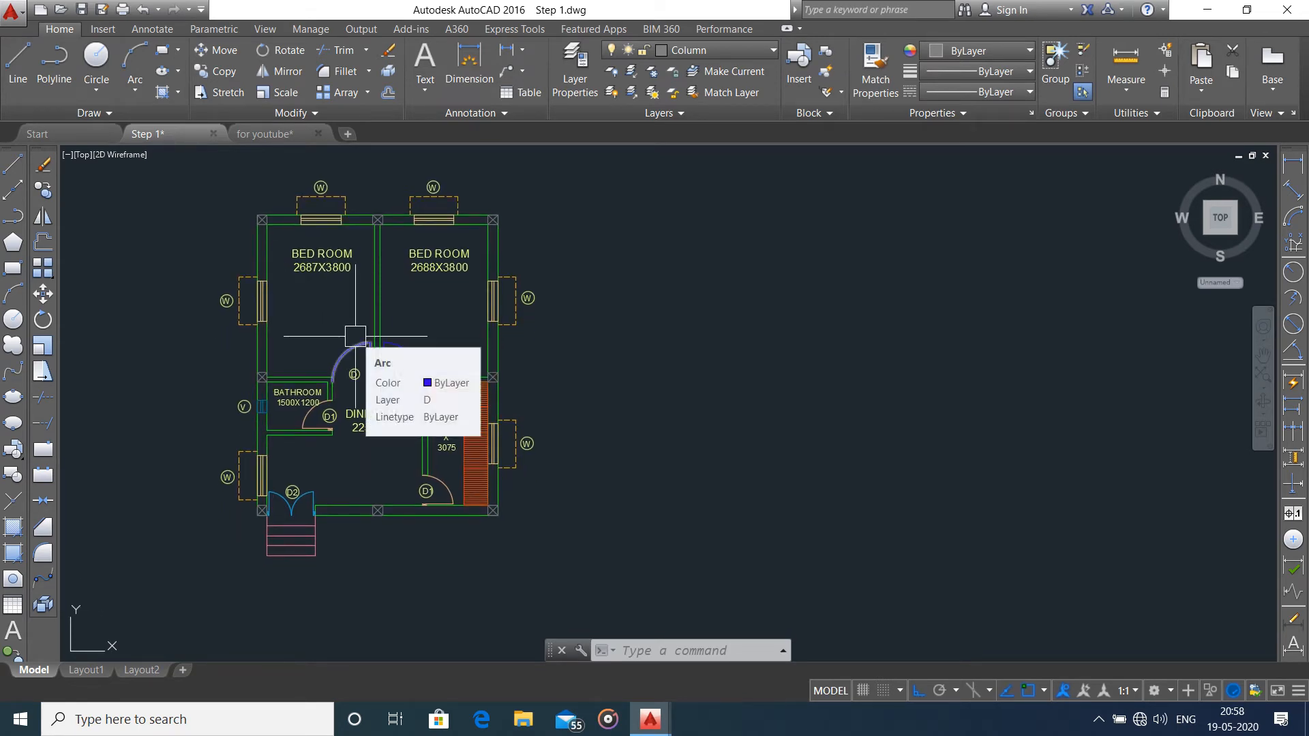
pyautogui.scroll(4, 297, 467)
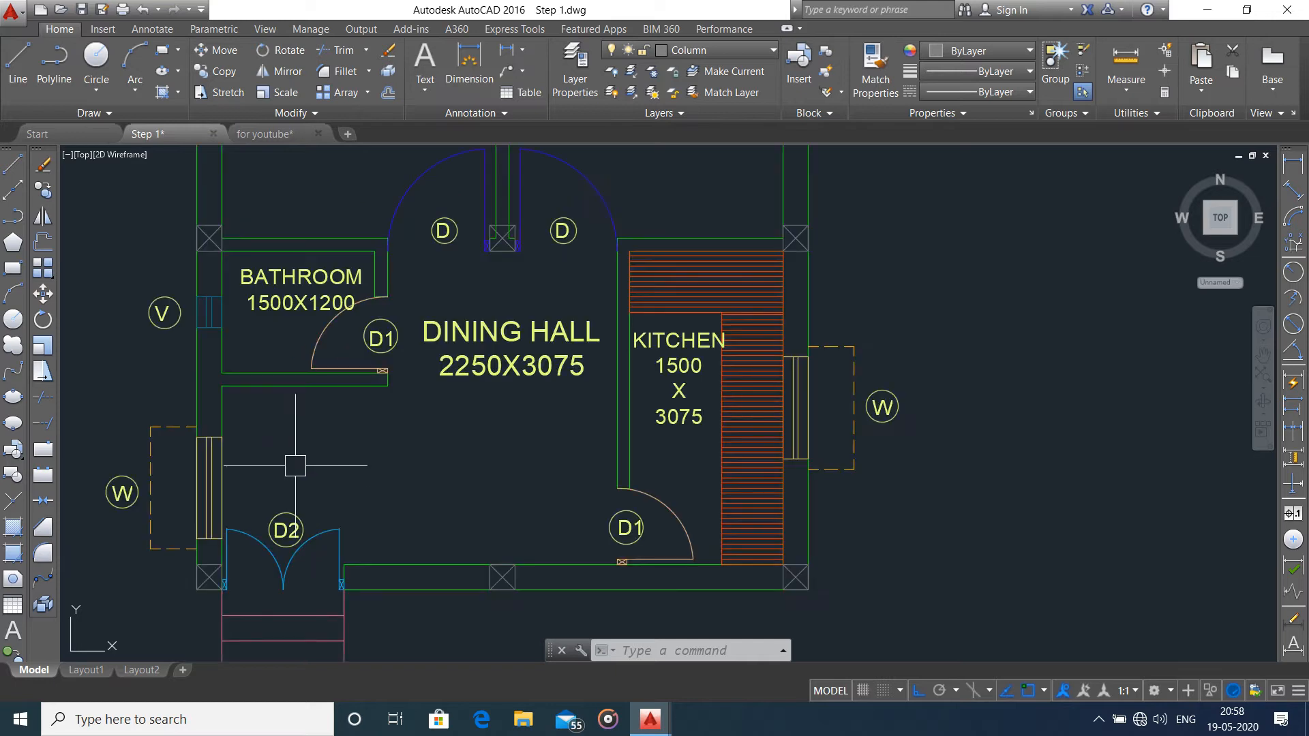
pyautogui.scroll(-2, 304, 453)
pyautogui.moveTo(404, 339); pyautogui.dragTo(400, 394, button='middle')
pyautogui.scroll(-2, 400, 394)
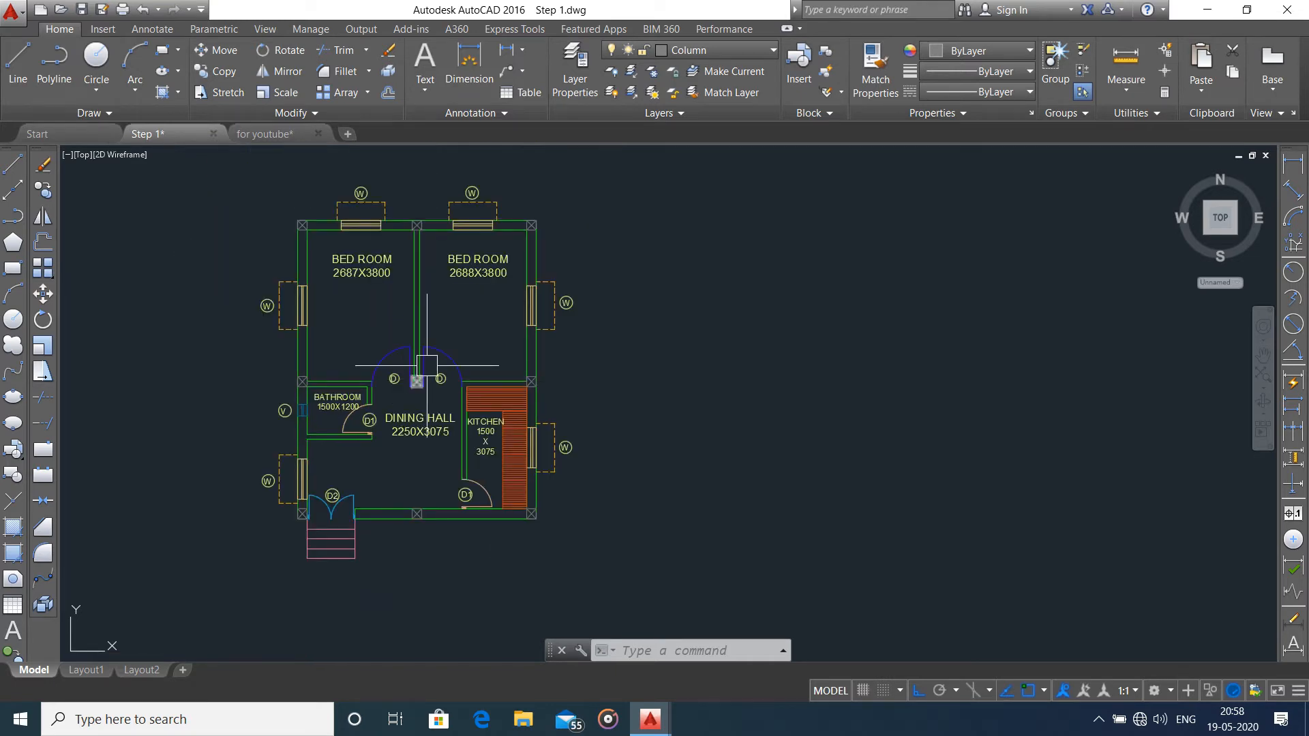
pyautogui.moveTo(407, 366); pyautogui.dragTo(471, 393, button='middle')
pyautogui.scroll(2, 386, 382)
pyautogui.scroll(-2, 424, 323)
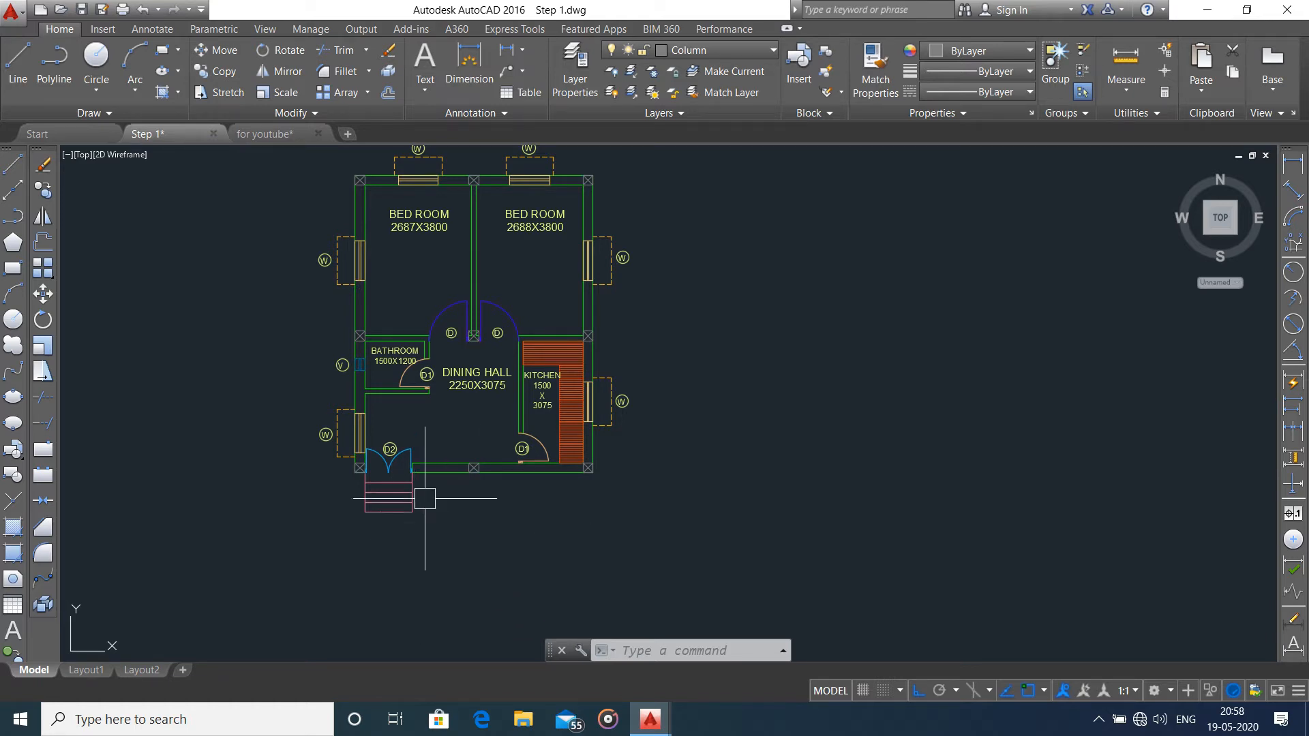
pyautogui.moveTo(444, 418); pyautogui.dragTo(396, 463, button='middle')
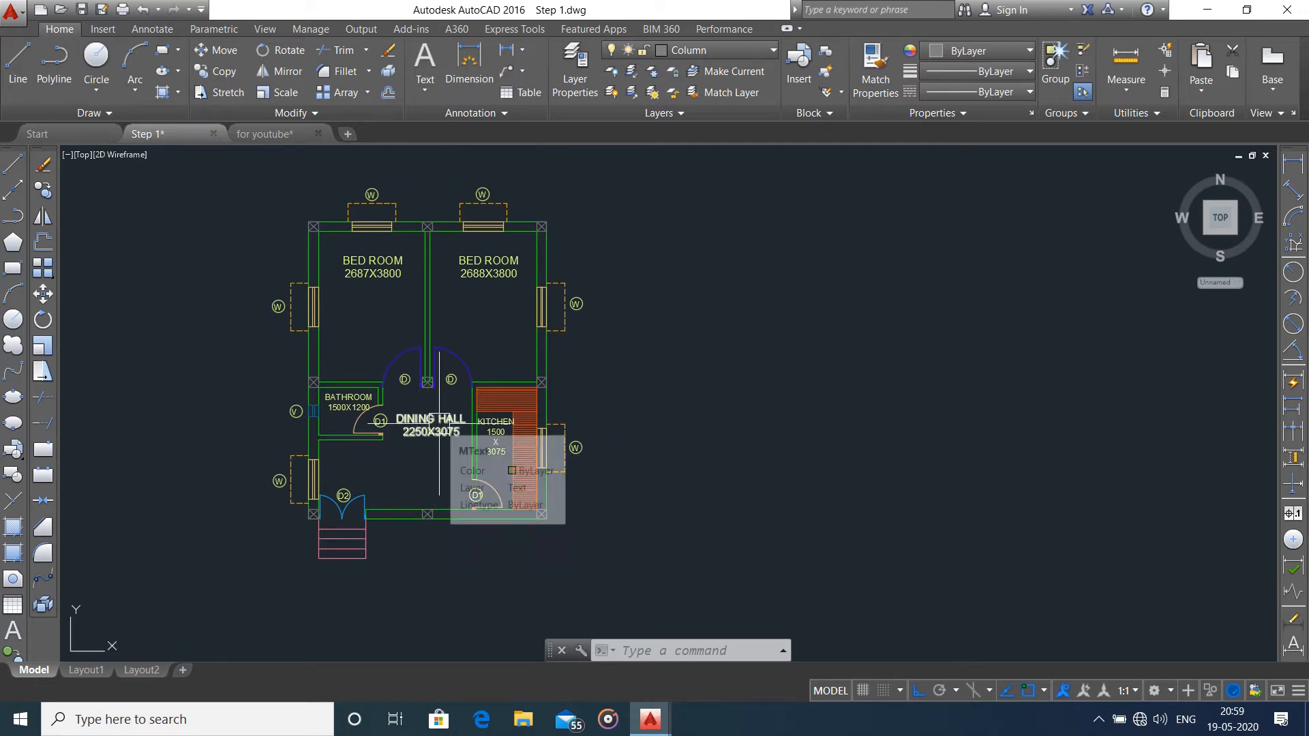
pyautogui.scroll(-2, 439, 423)
pyautogui.scroll(2, 416, 408)
pyautogui.moveTo(416, 408); pyautogui.dragTo(425, 423, button='middle')
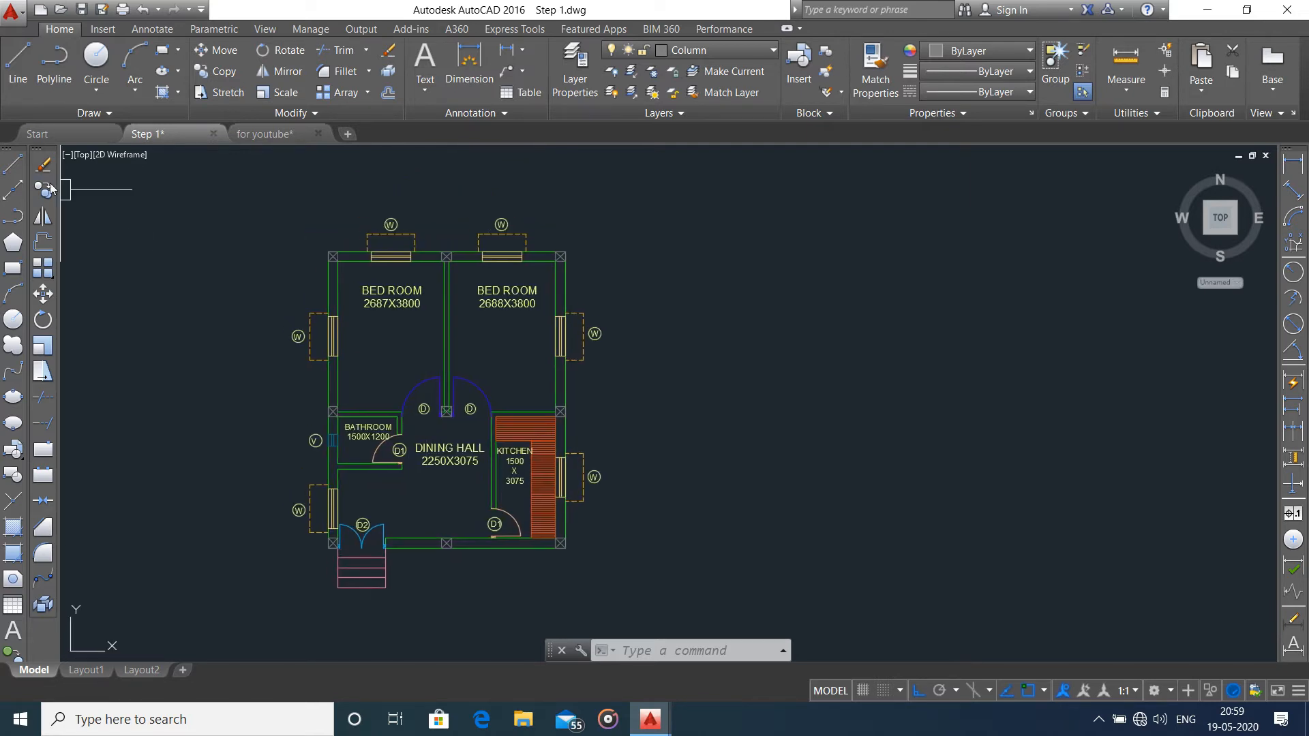
# - Draw a vertical construction line through the lower-left outer corner of the floor plan's wall
pyautogui.click(12, 198)
pyautogui.moveTo(426, 477); pyautogui.dragTo(411, 337, button='middle')
pyautogui.scroll(2, 411, 338)
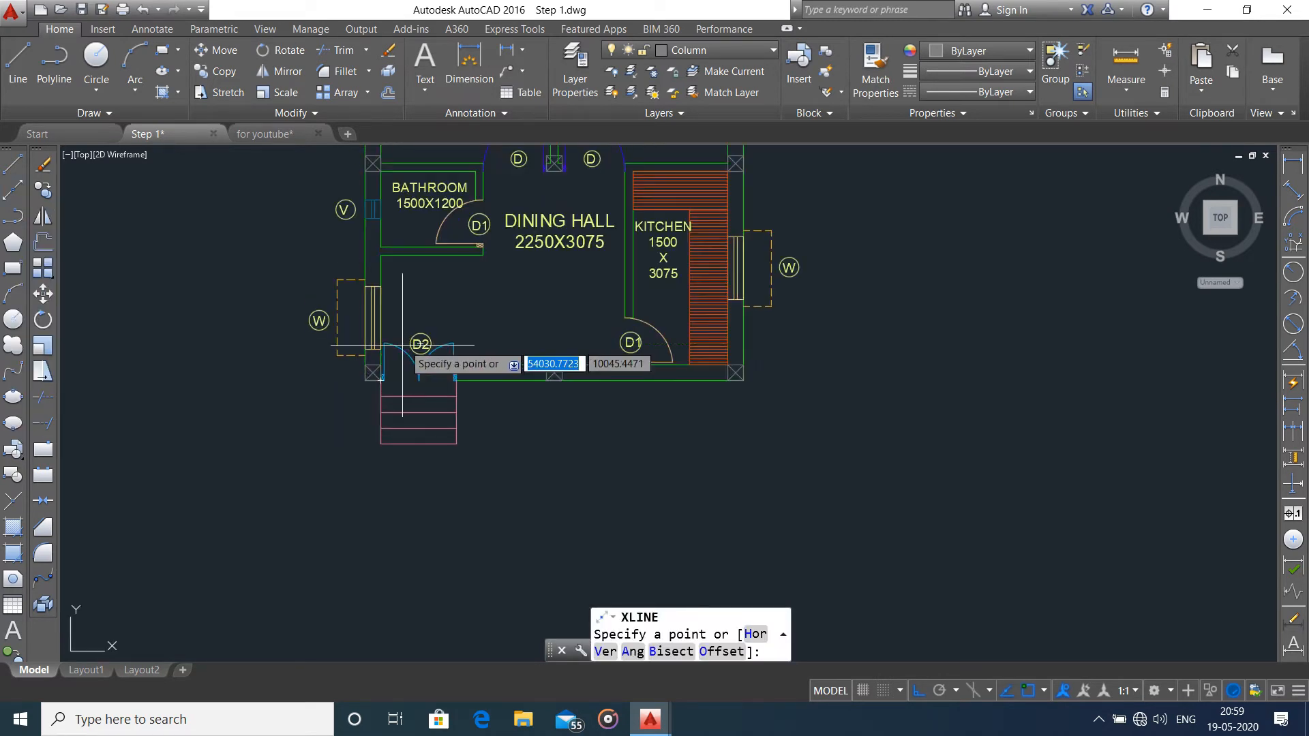
pyautogui.click(365, 380)
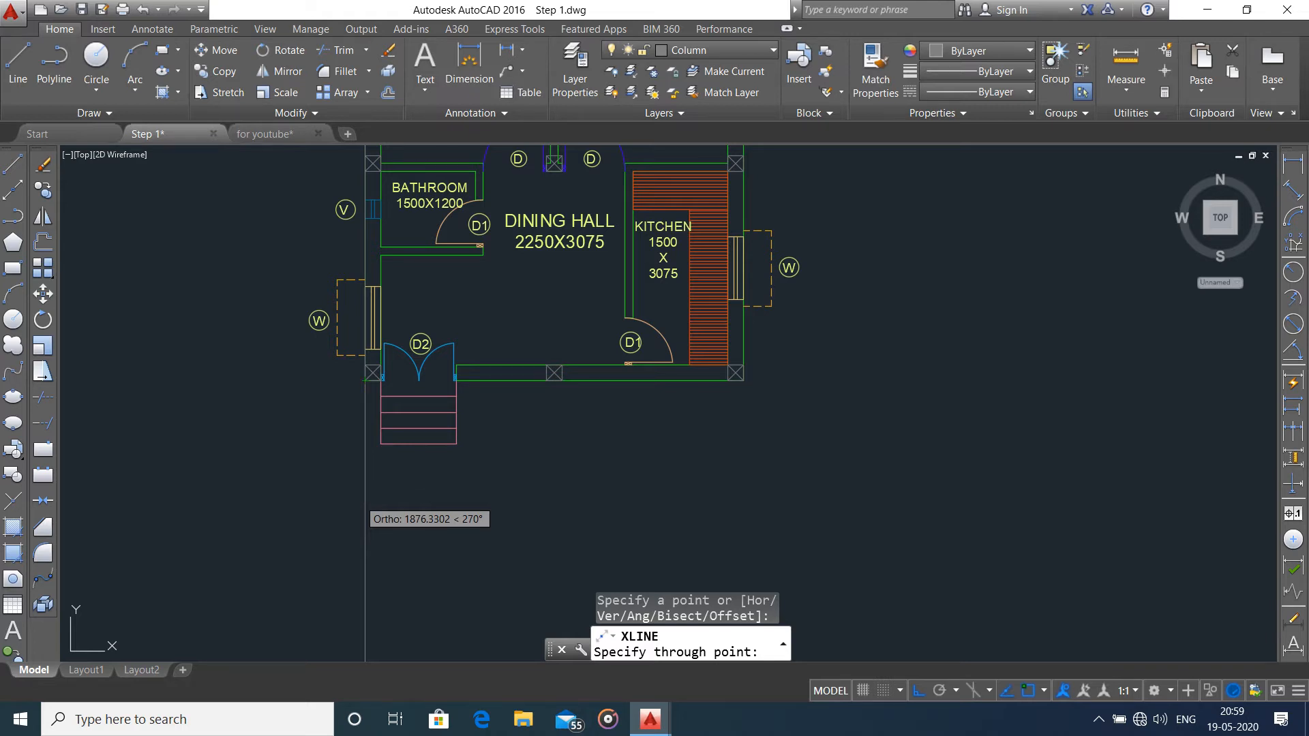
pyautogui.click(359, 504)
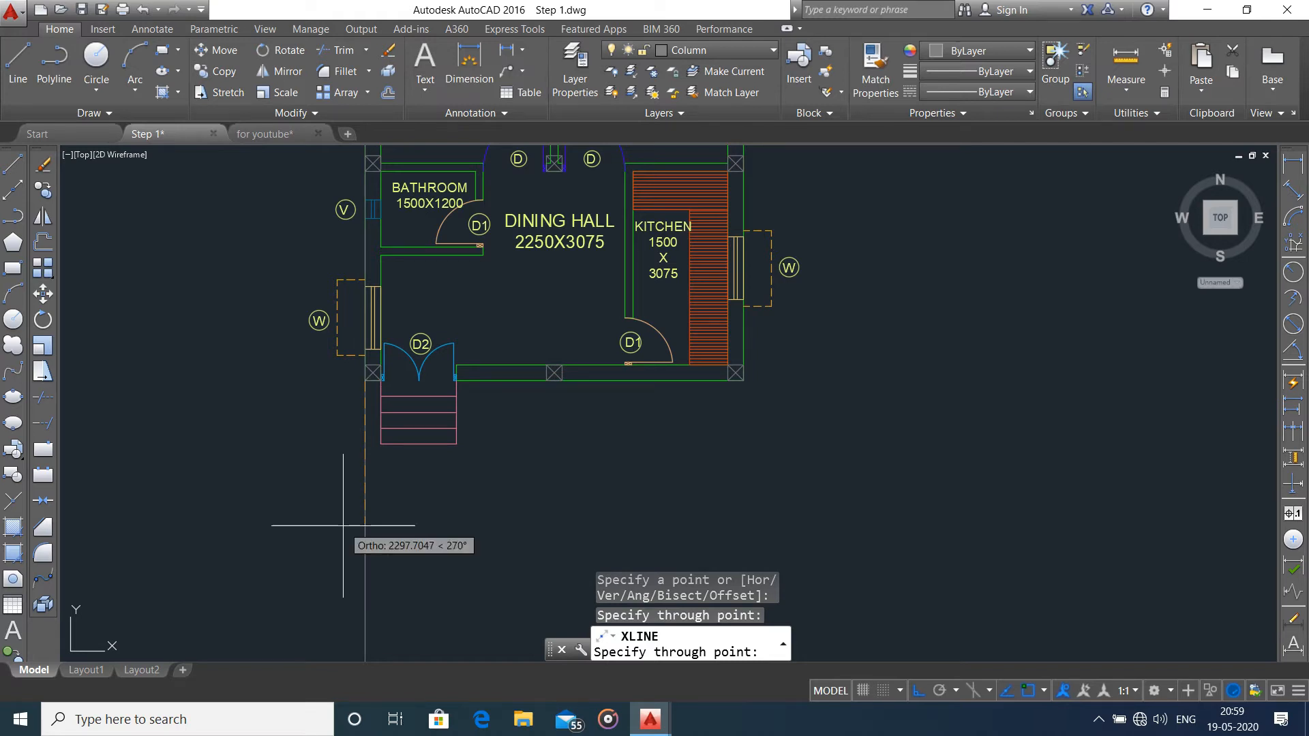
pyautogui.press('Escape')
pyautogui.scroll(-2, 459, 488)
pyautogui.scroll(1, 486, 433)
pyautogui.scroll(-2, 485, 433)
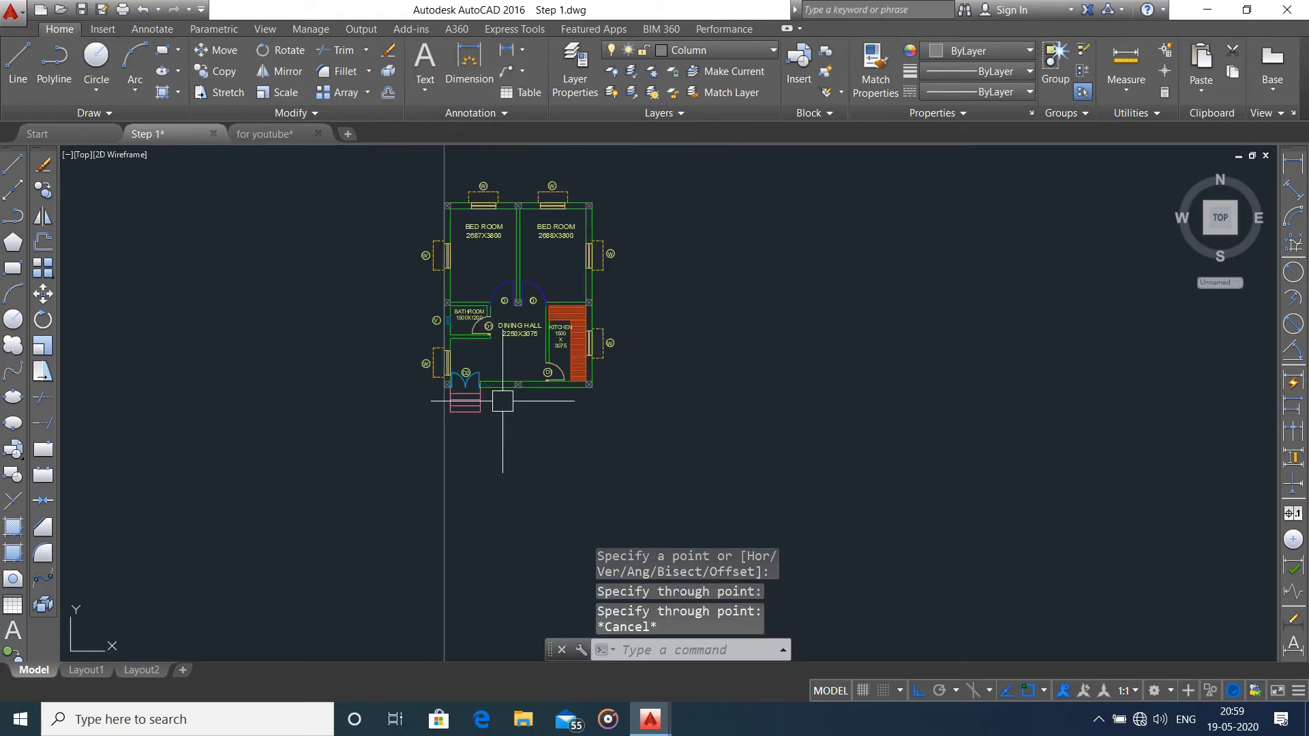
# - Make Outline(Wall) the current layer and move the vertical construction line onto that layer
pyautogui.click(723, 52)
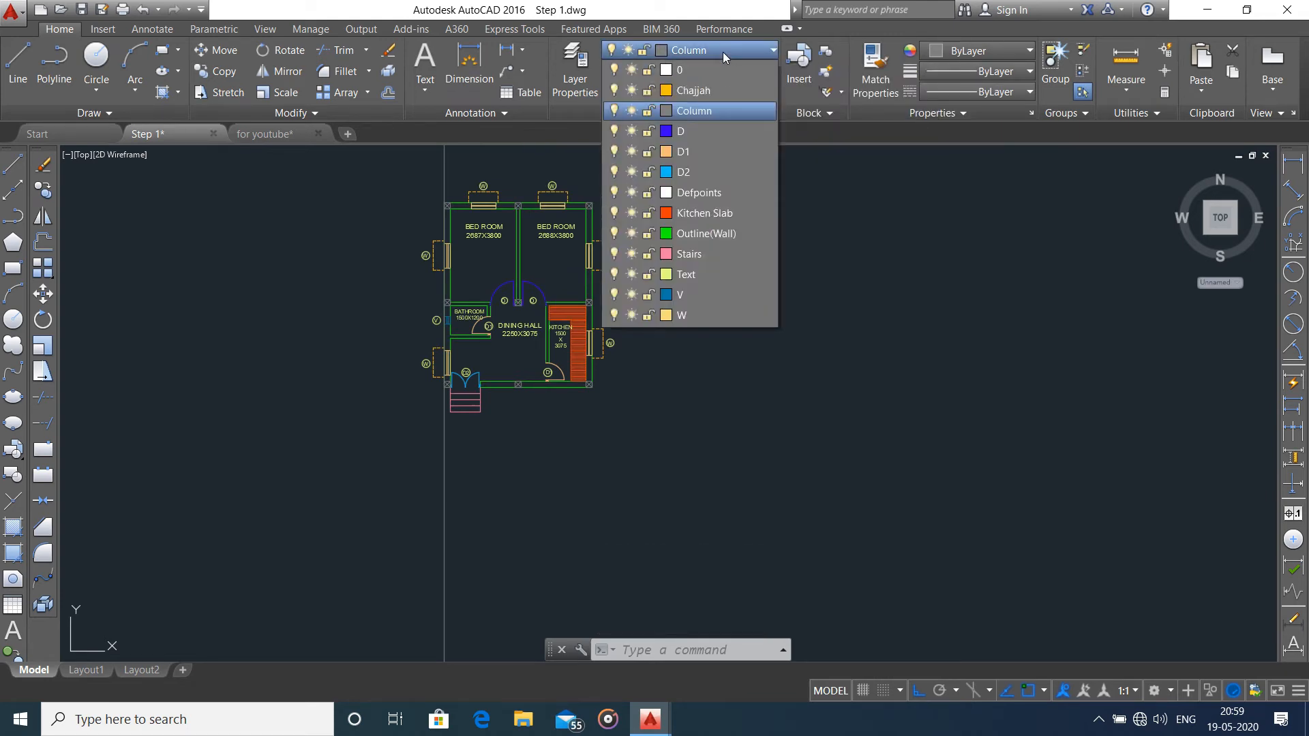
pyautogui.click(739, 233)
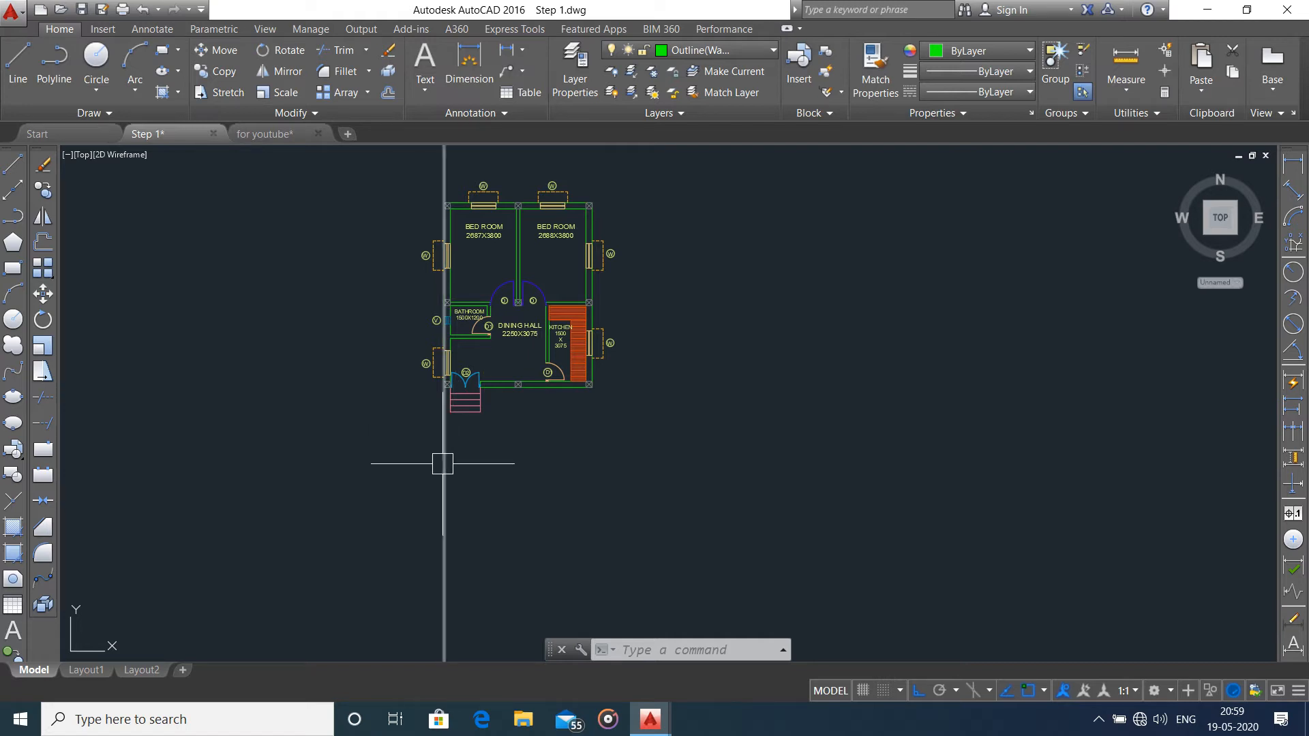
pyautogui.click(444, 477)
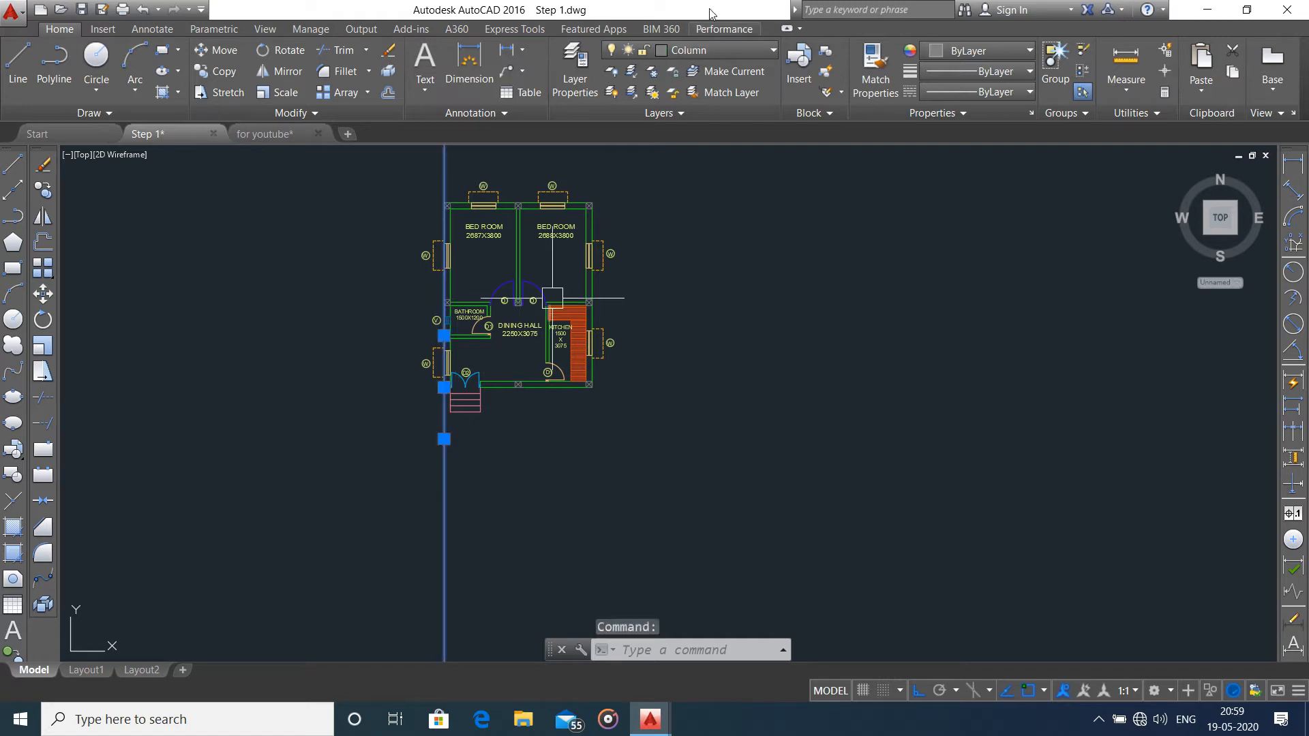
pyautogui.click(714, 47)
pyautogui.click(721, 233)
pyautogui.press('Escape')
# - Copy the construction line from the lower-left wall corner to the outer edge of the left window's chajjah
pyautogui.moveTo(532, 395); pyautogui.dragTo(531, 390, button='middle')
pyautogui.scroll(4, 440, 379)
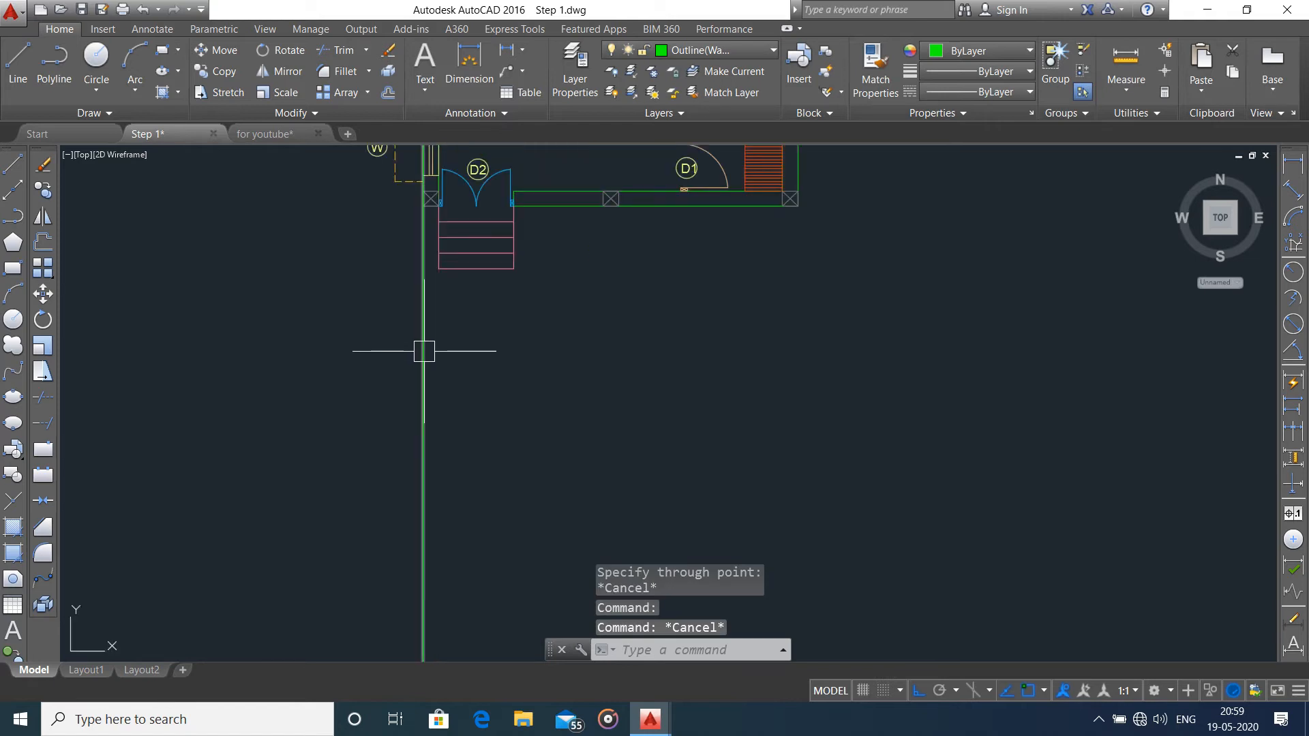
pyautogui.scroll(-8, 442, 483)
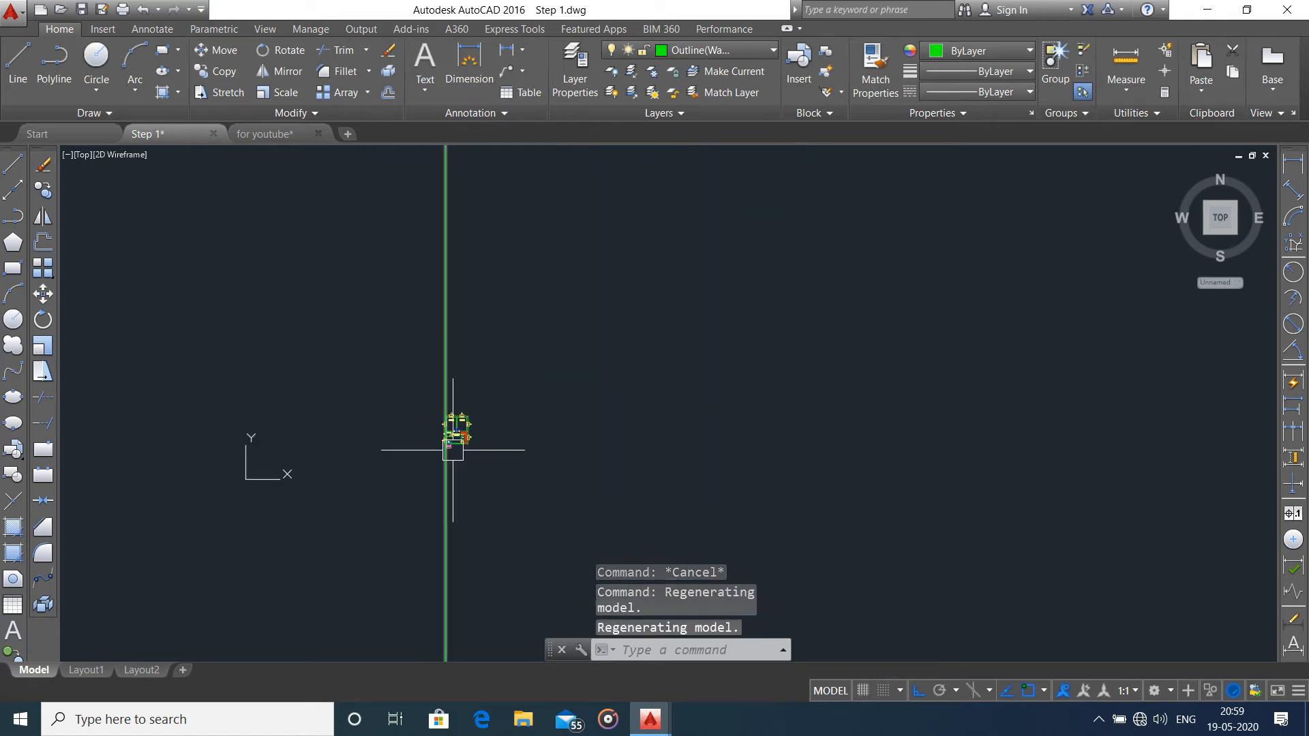
pyautogui.scroll(4, 447, 447)
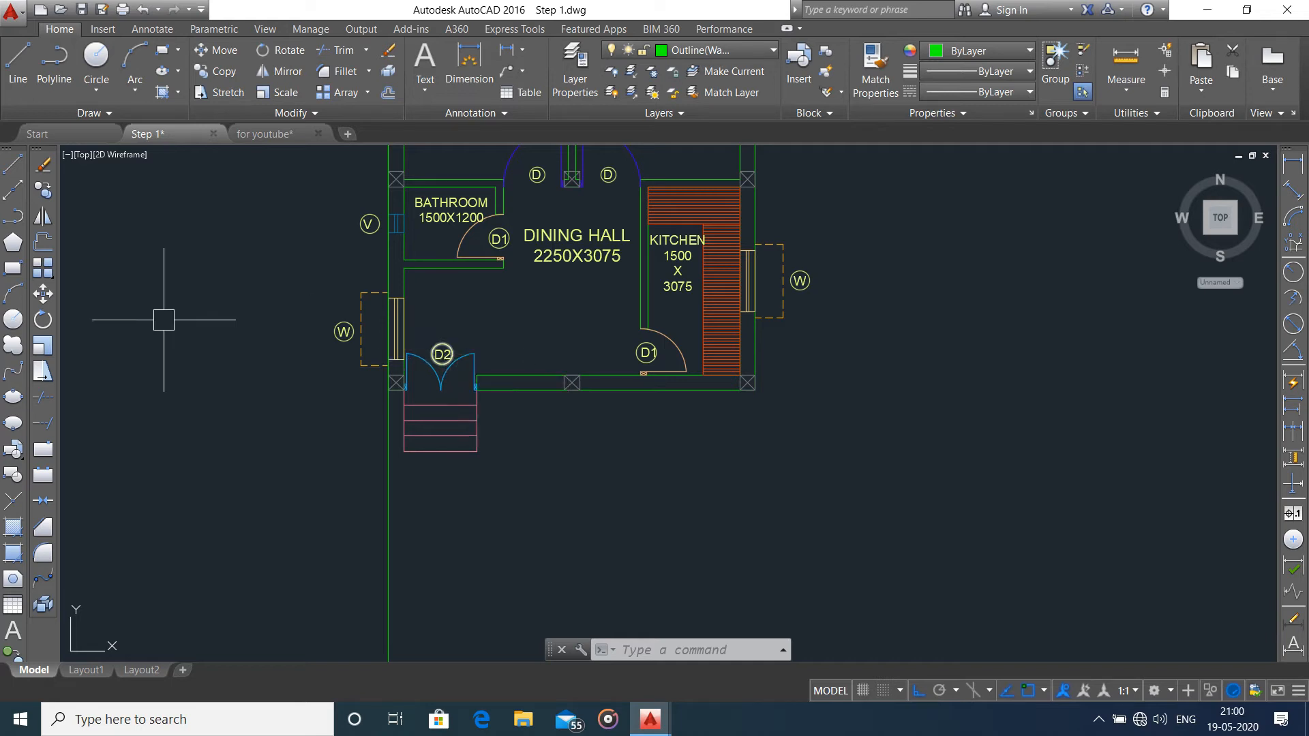
pyautogui.click(388, 481)
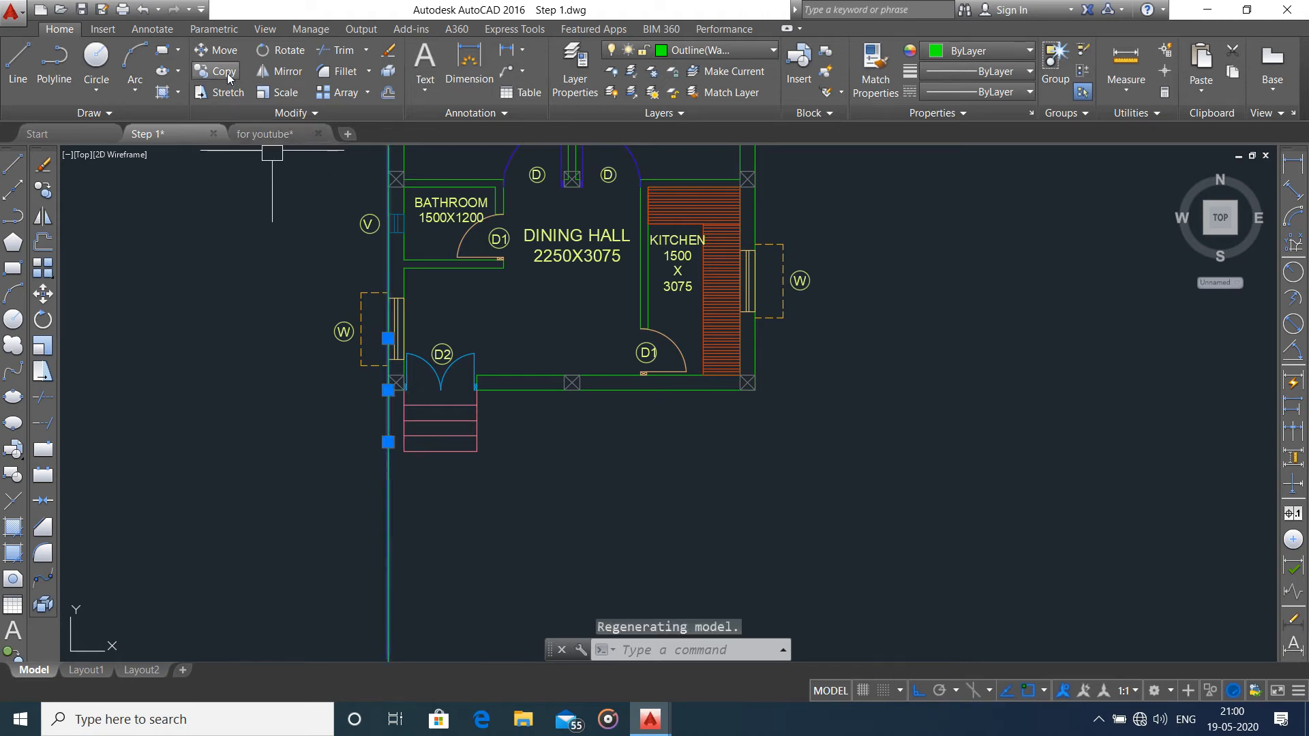
pyautogui.scroll(4, 378, 385)
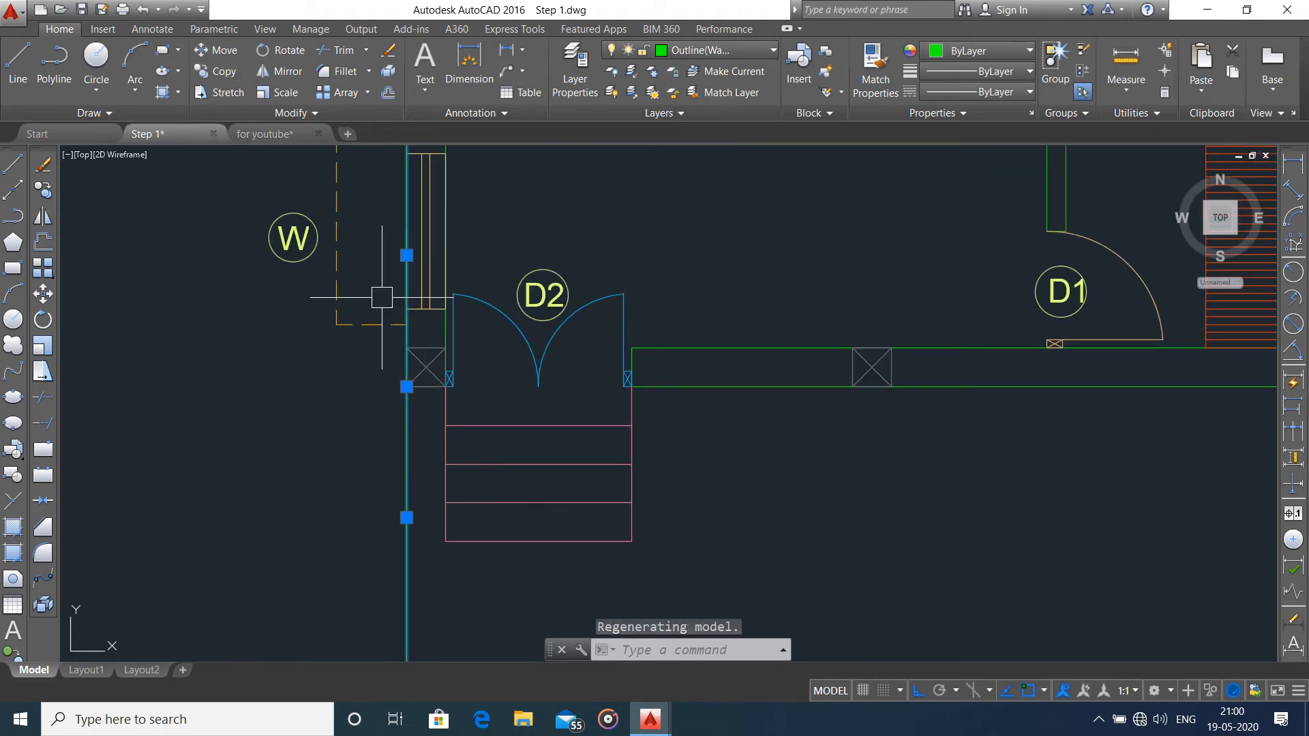
pyautogui.click(217, 71)
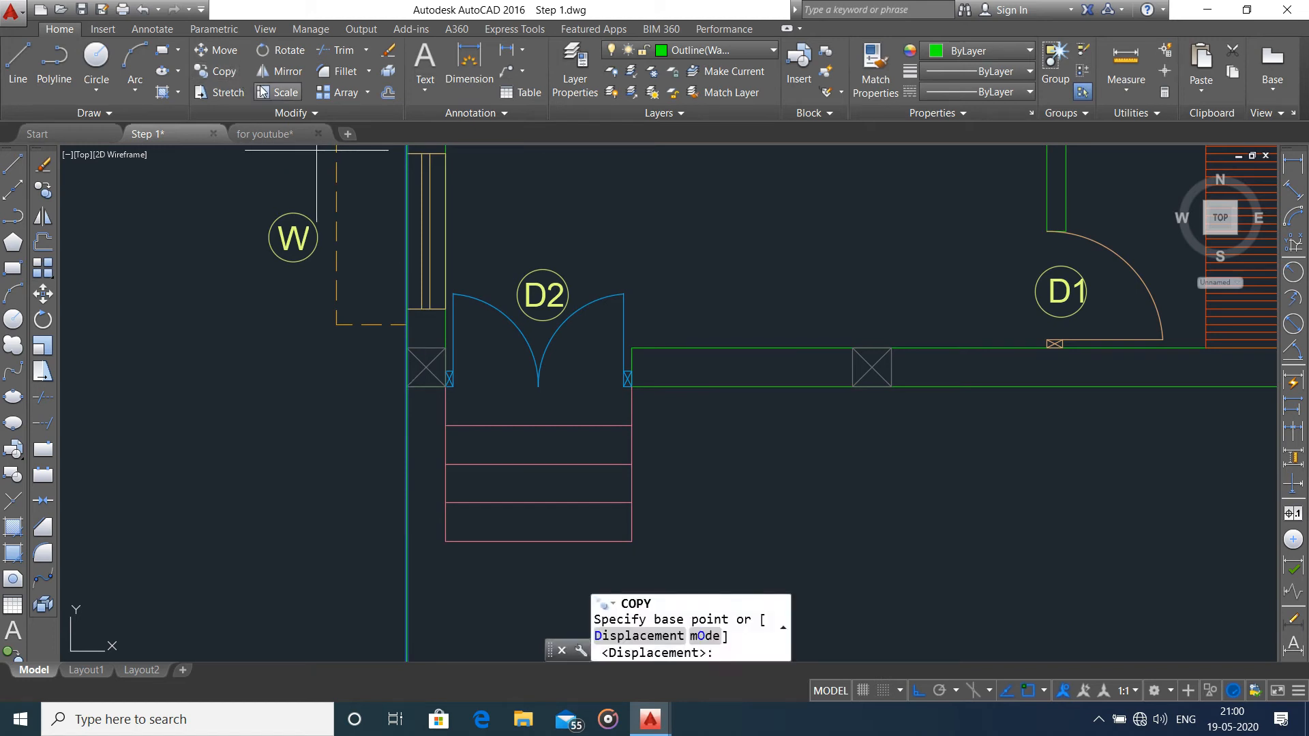
pyautogui.click(406, 388)
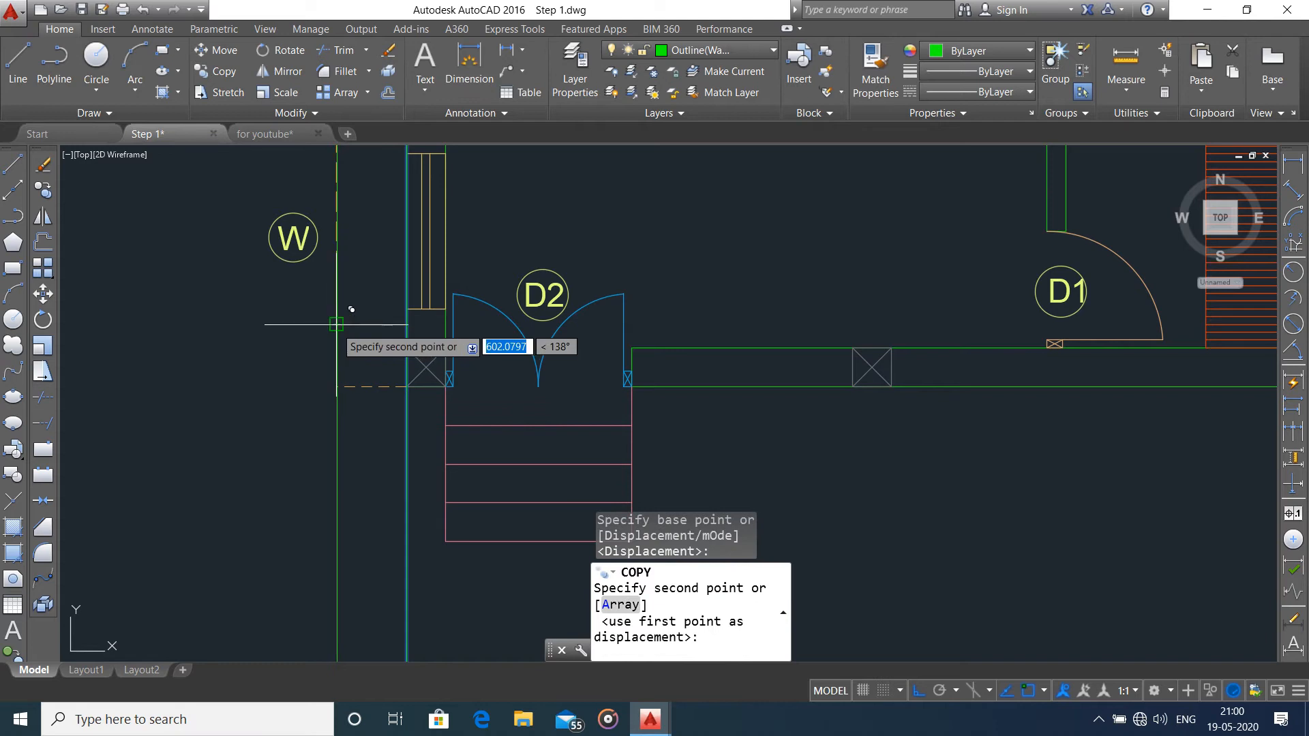
pyautogui.click(337, 325)
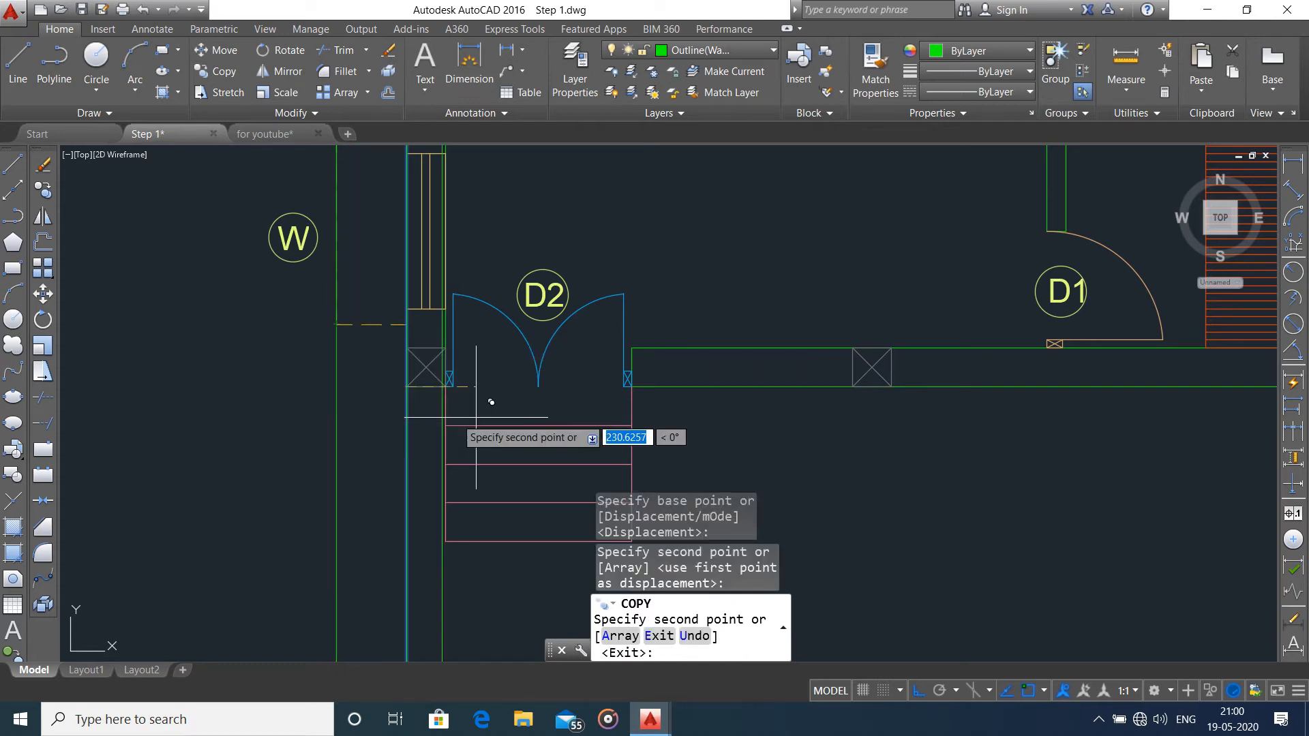
# - Place two more copies of the construction line at the right and left edges of the entrance stairs
pyautogui.scroll(6, 655, 397)
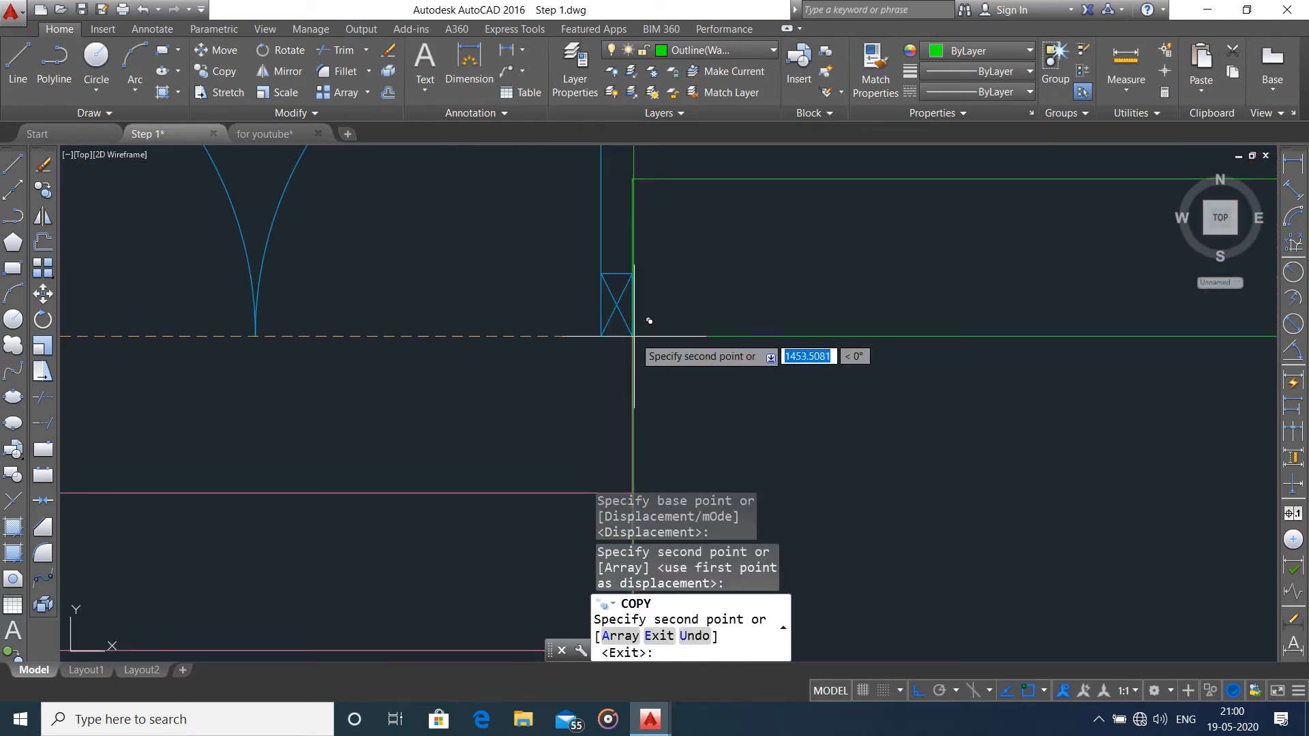
pyautogui.click(644, 323)
pyautogui.scroll(-5, 638, 334)
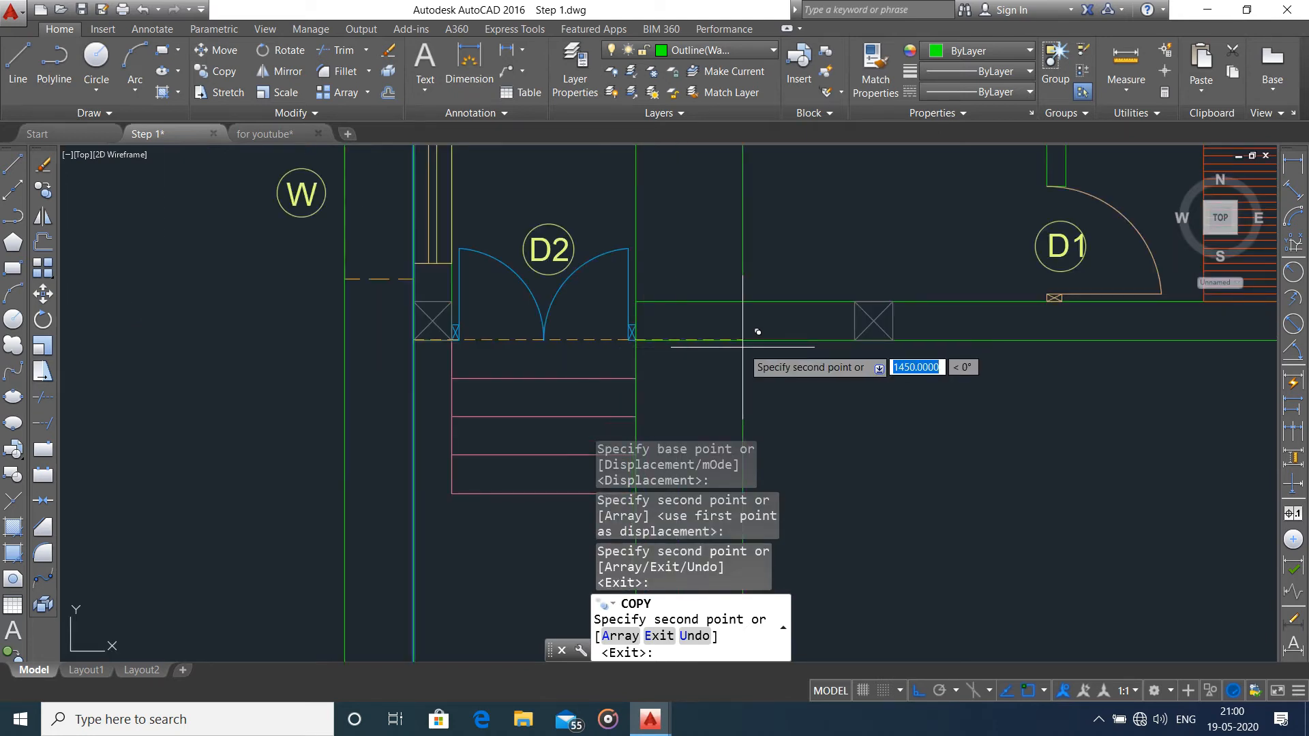
pyautogui.moveTo(766, 344); pyautogui.dragTo(694, 349, button='middle')
pyautogui.scroll(6, 422, 364)
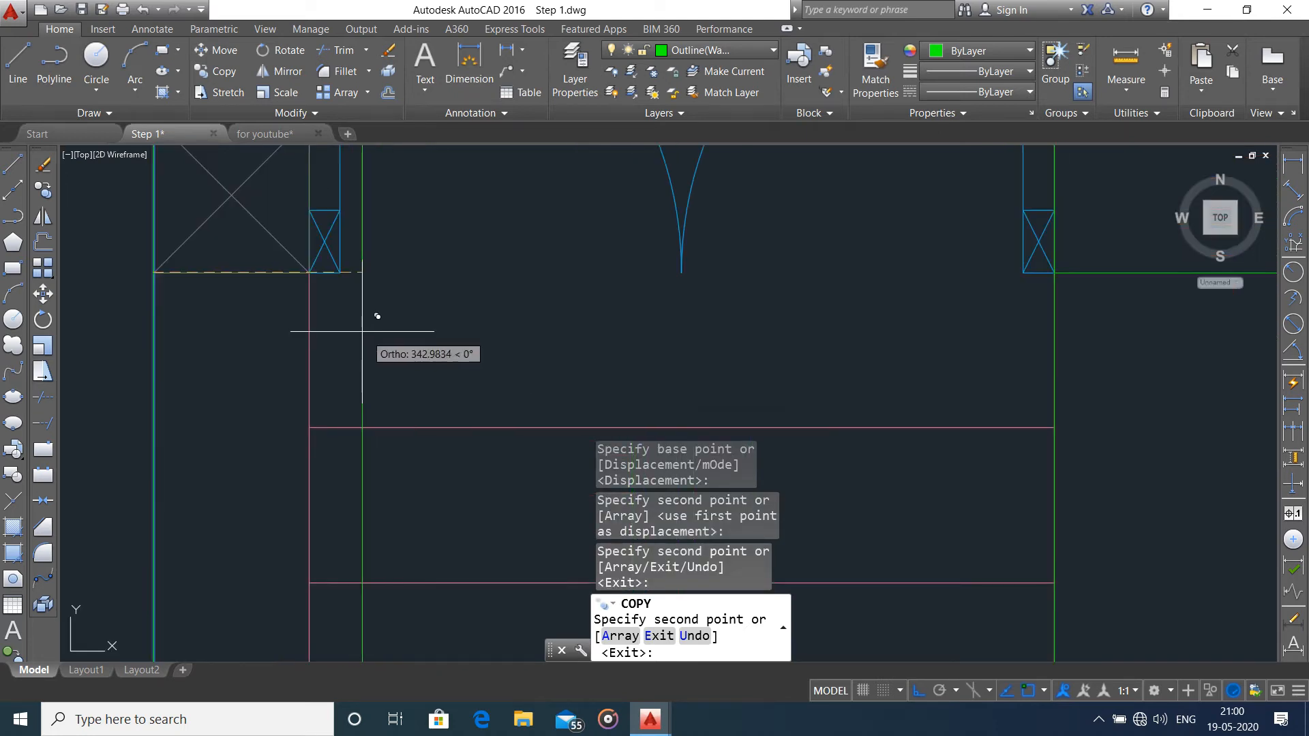
pyautogui.click(309, 272)
# - Place a copy of the construction line at the lower-right outer corner of the plan's wall
pyautogui.scroll(-4, 566, 335)
pyautogui.moveTo(726, 340); pyautogui.dragTo(436, 354, button='middle')
pyautogui.scroll(4, 464, 351)
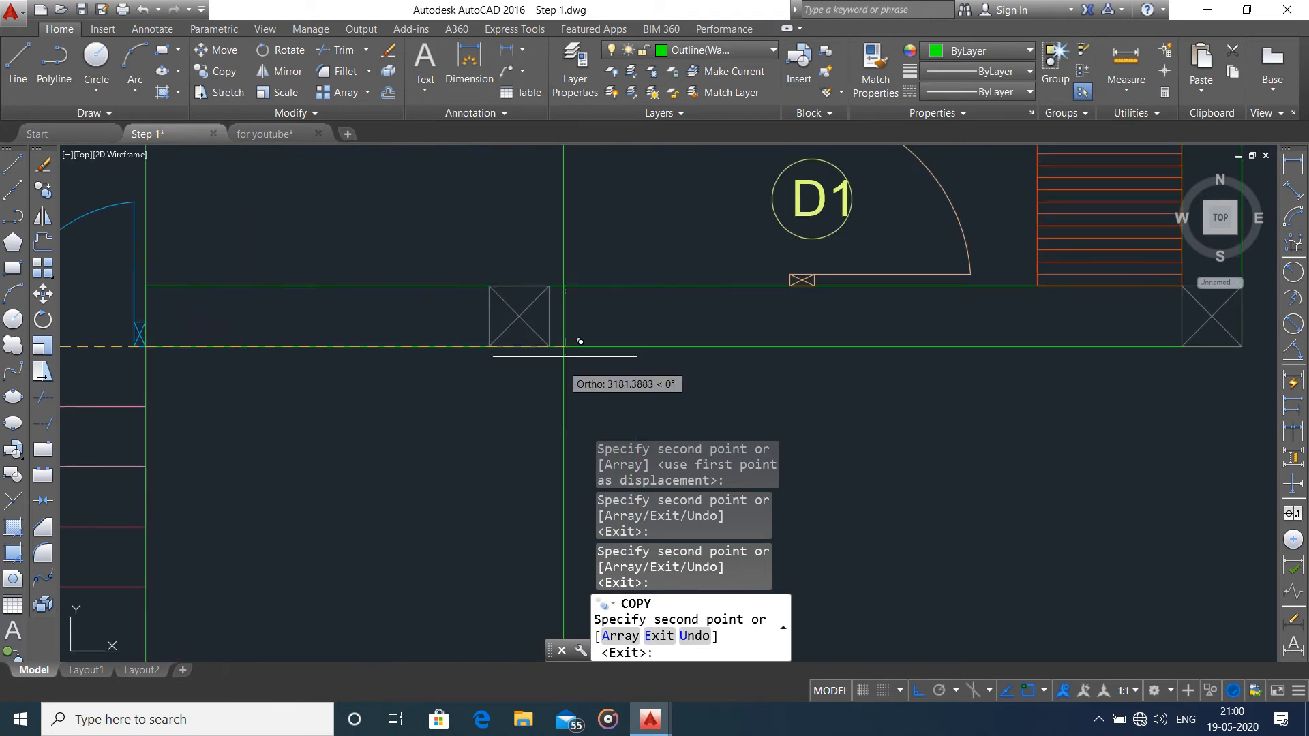
pyautogui.moveTo(525, 303); pyautogui.dragTo(295, 344, button='middle')
pyautogui.scroll(-2, 328, 386)
pyautogui.moveTo(357, 420); pyautogui.dragTo(365, 407, button='middle')
pyautogui.scroll(-1, 375, 420)
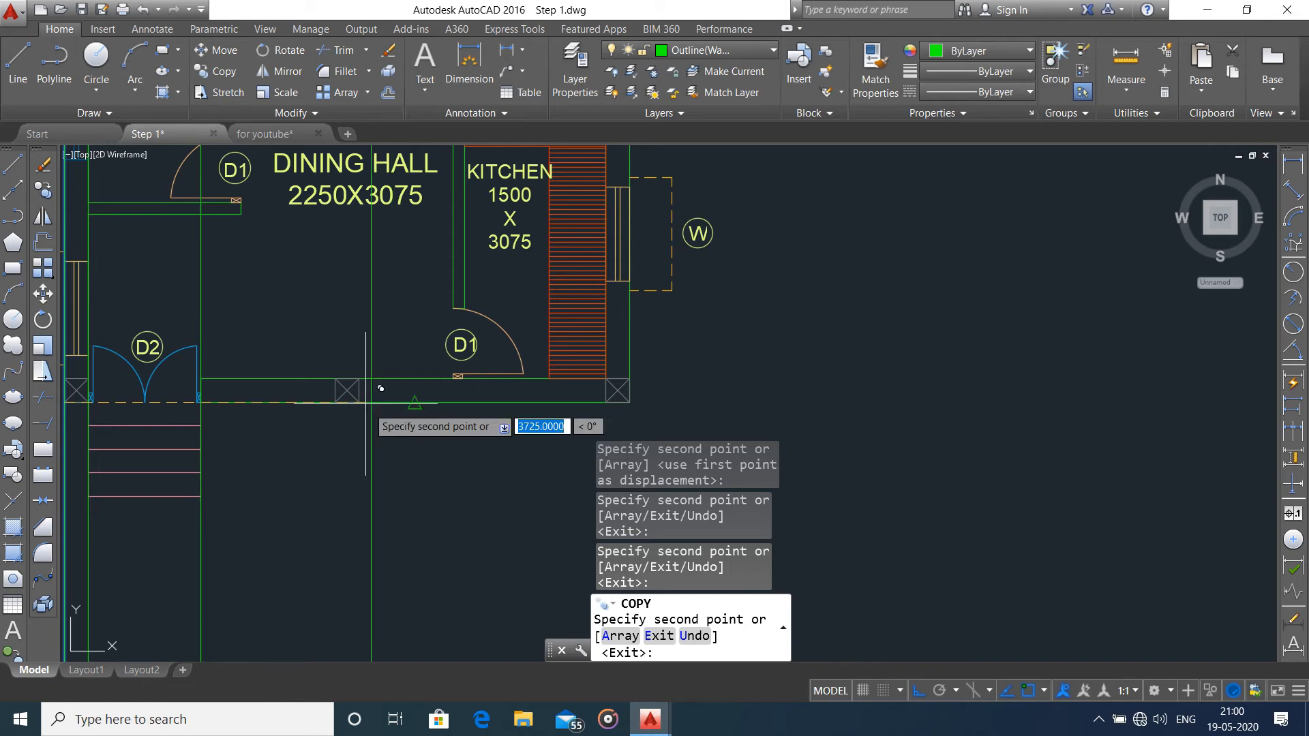
pyautogui.scroll(3, 354, 394)
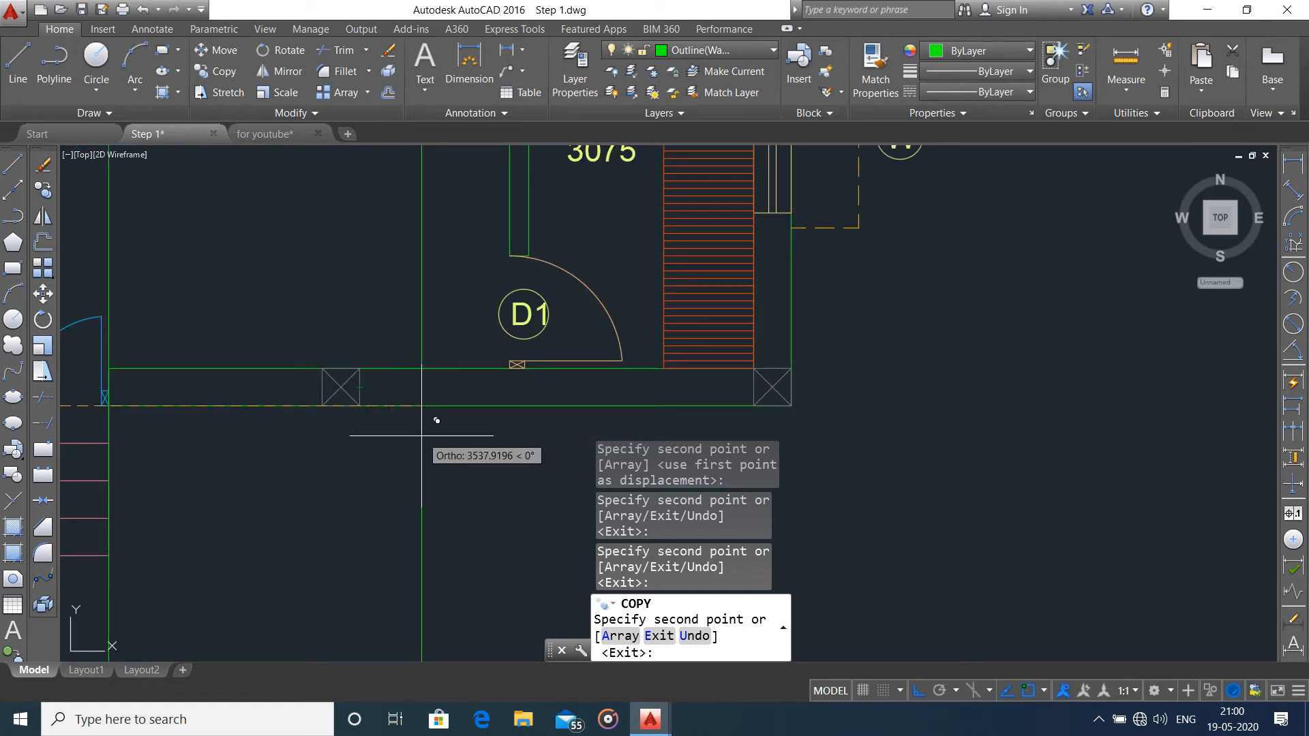
pyautogui.moveTo(482, 424); pyautogui.dragTo(228, 424, button='middle')
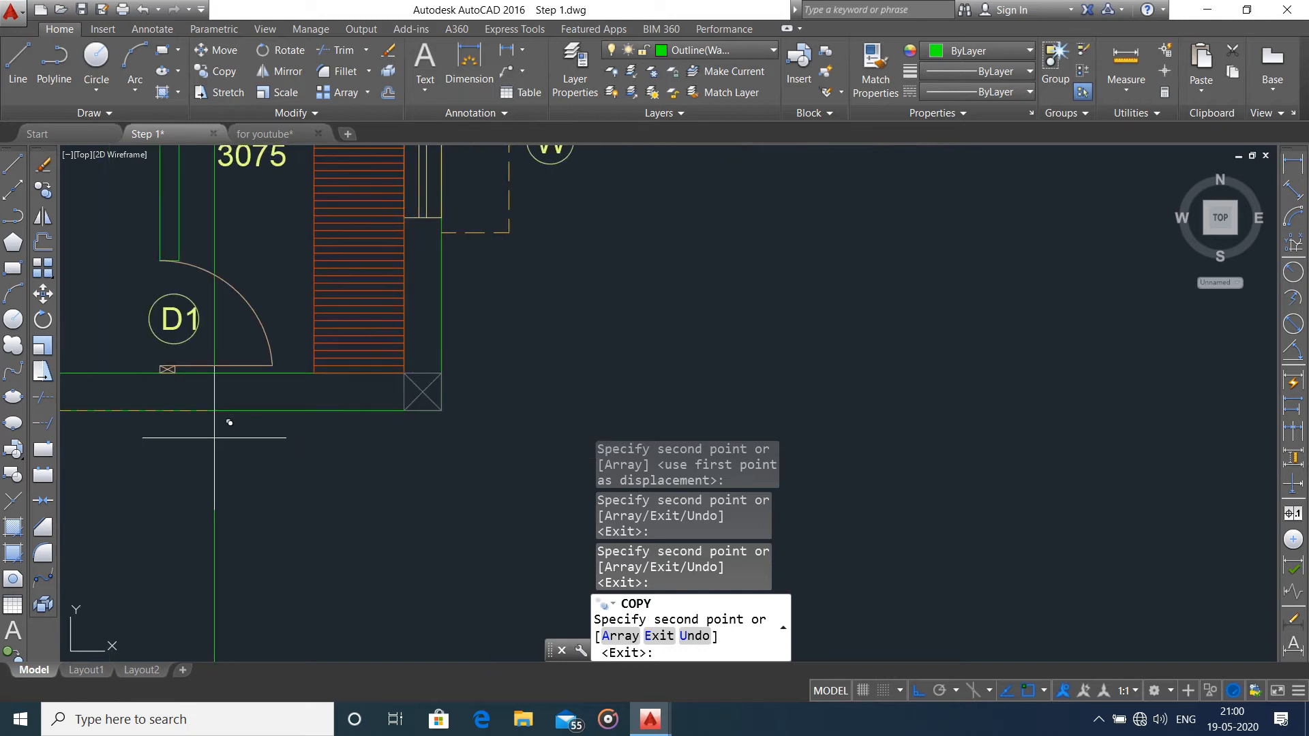
pyautogui.scroll(2, 437, 444)
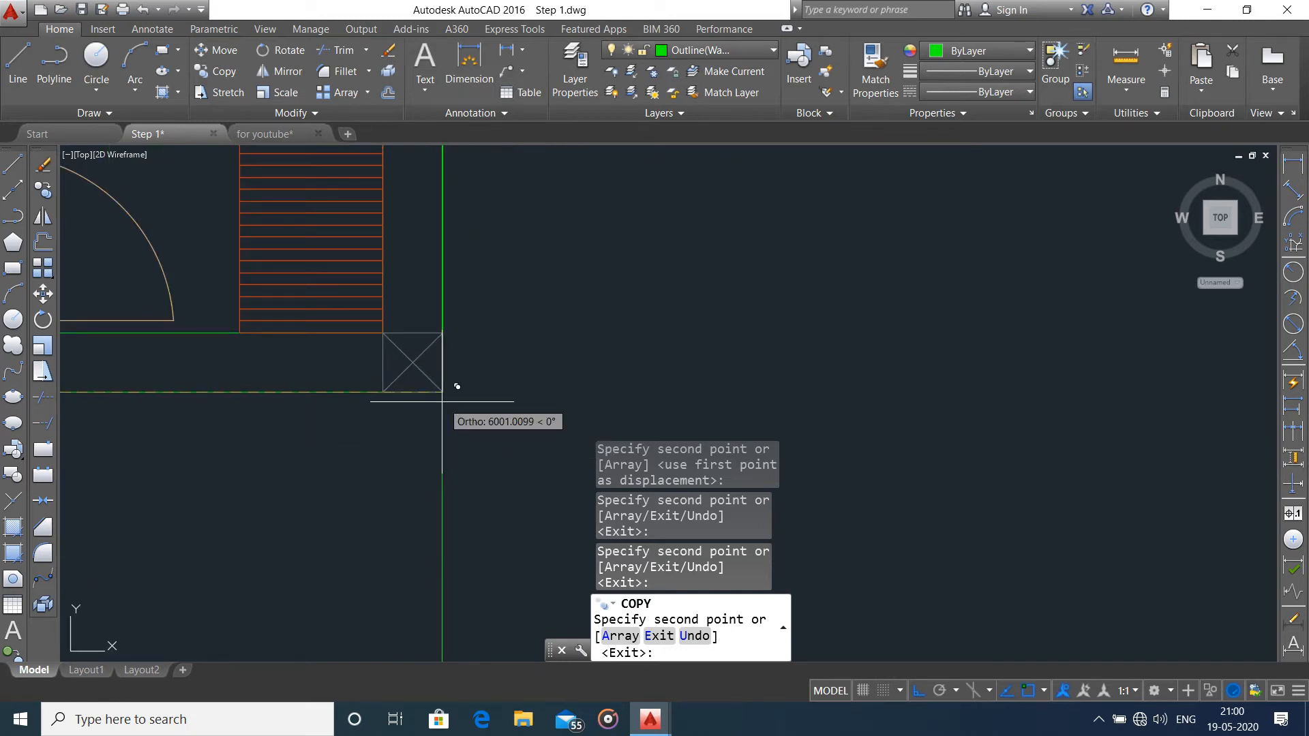
# - Place the last construction line copy at the outer edge of the kitchen window's chajjah and end the copying
pyautogui.scroll(-3, 457, 376)
pyautogui.moveTo(458, 376); pyautogui.dragTo(451, 424, button='middle')
pyautogui.scroll(4, 436, 439)
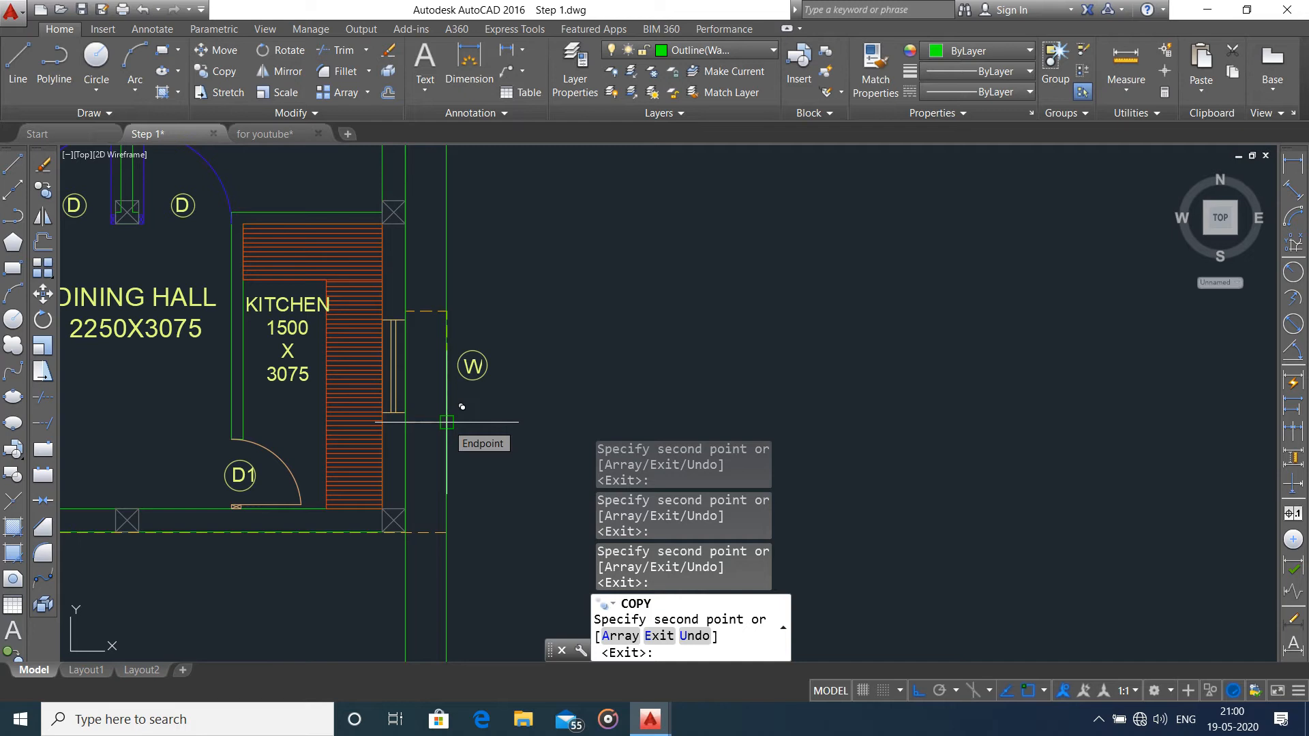
pyautogui.scroll(4, 461, 407)
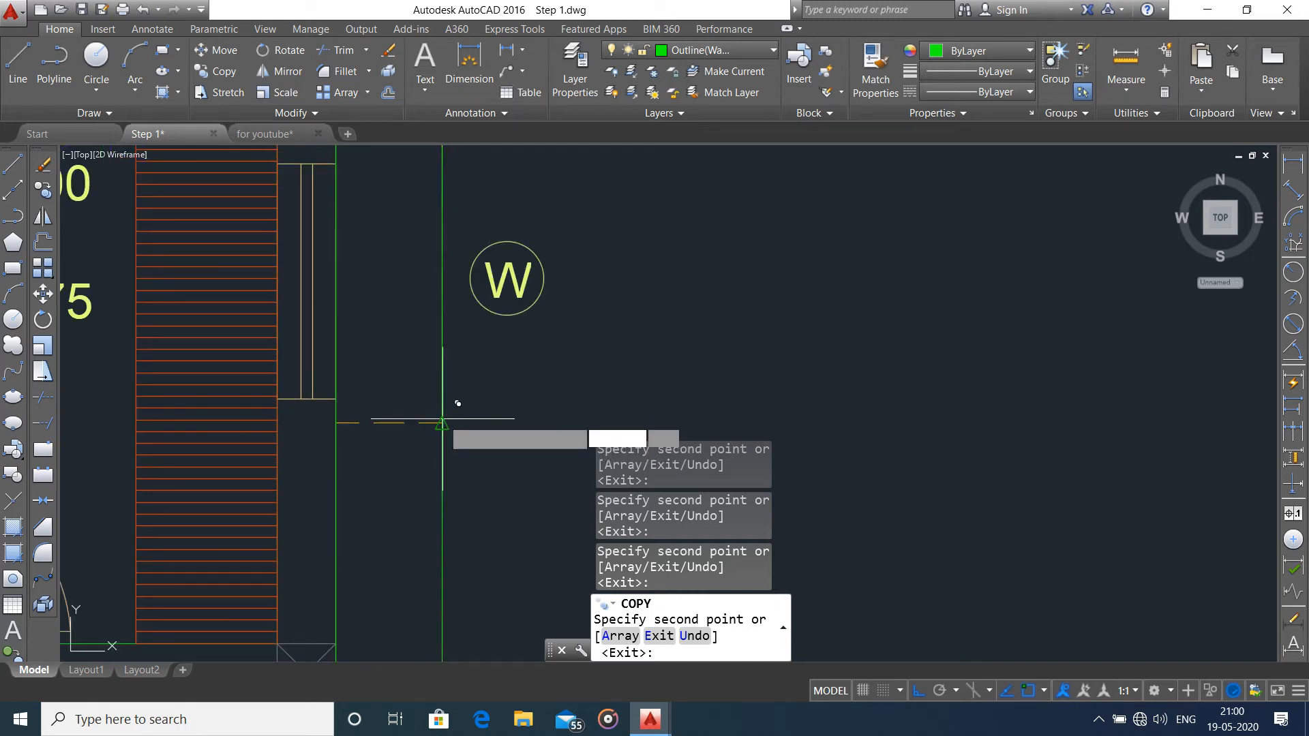
pyautogui.scroll(-4, 457, 403)
pyautogui.moveTo(362, 566)
pyautogui.mouseDown(button='middle')
pyautogui.moveTo(395, 463)
pyautogui.moveTo(477, 426)
pyautogui.moveTo(432, 410)
pyautogui.mouseUp(button='middle')
pyautogui.scroll(-4, 470, 409)
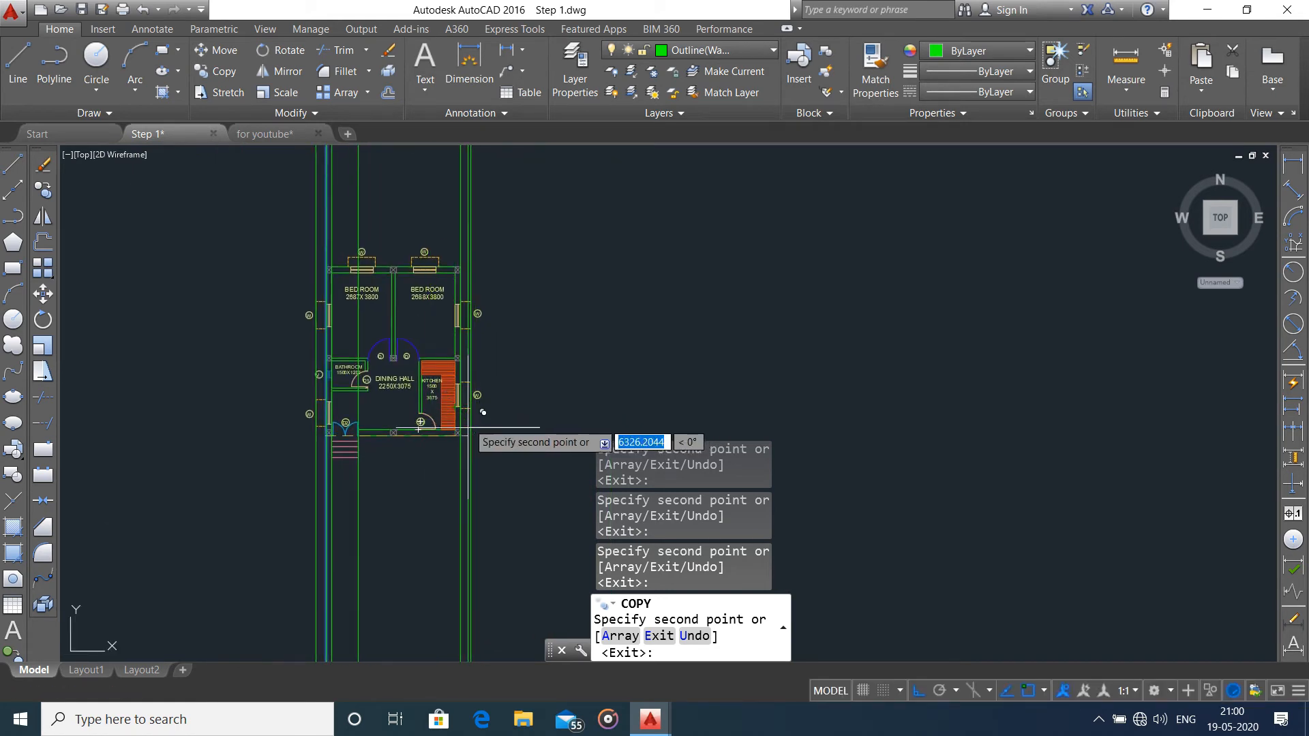
pyautogui.press('Escape')
pyautogui.moveTo(468, 482); pyautogui.dragTo(468, 354, button='middle')
pyautogui.moveTo(378, 475); pyautogui.dragTo(386, 409, button='middle')
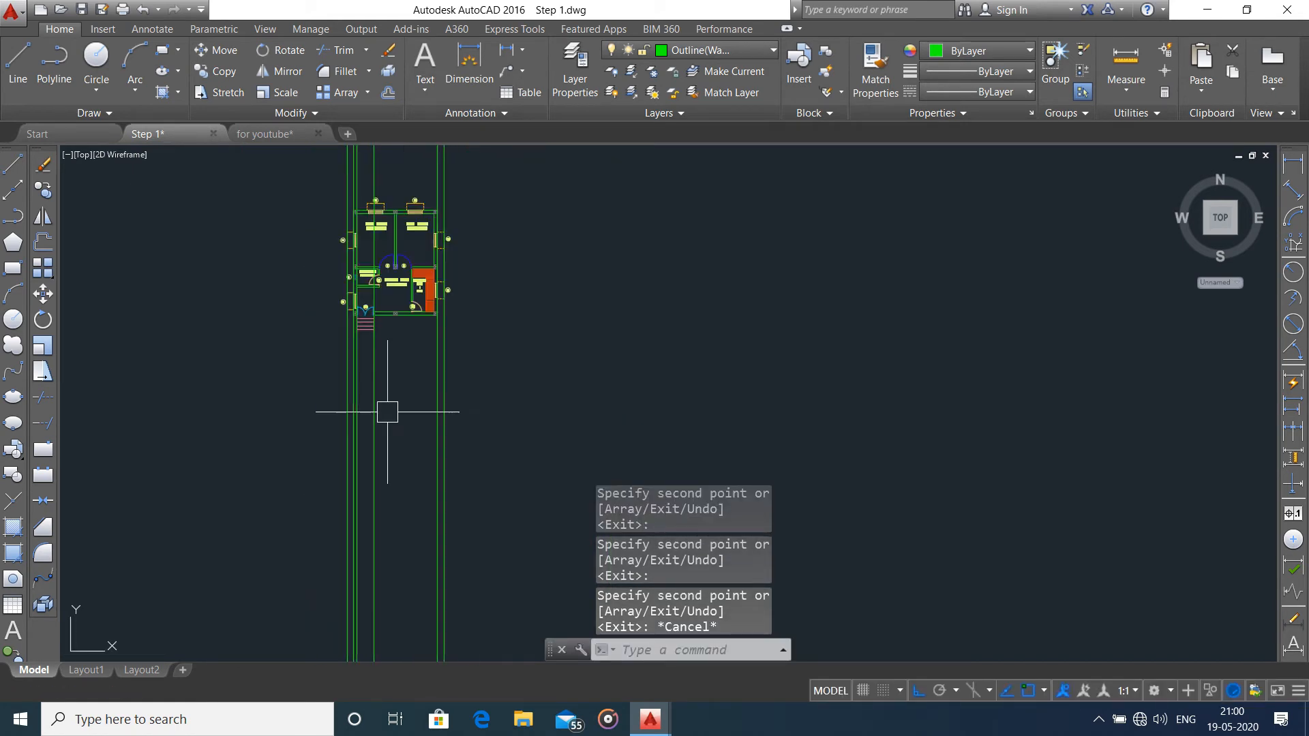
pyautogui.scroll(2, 380, 394)
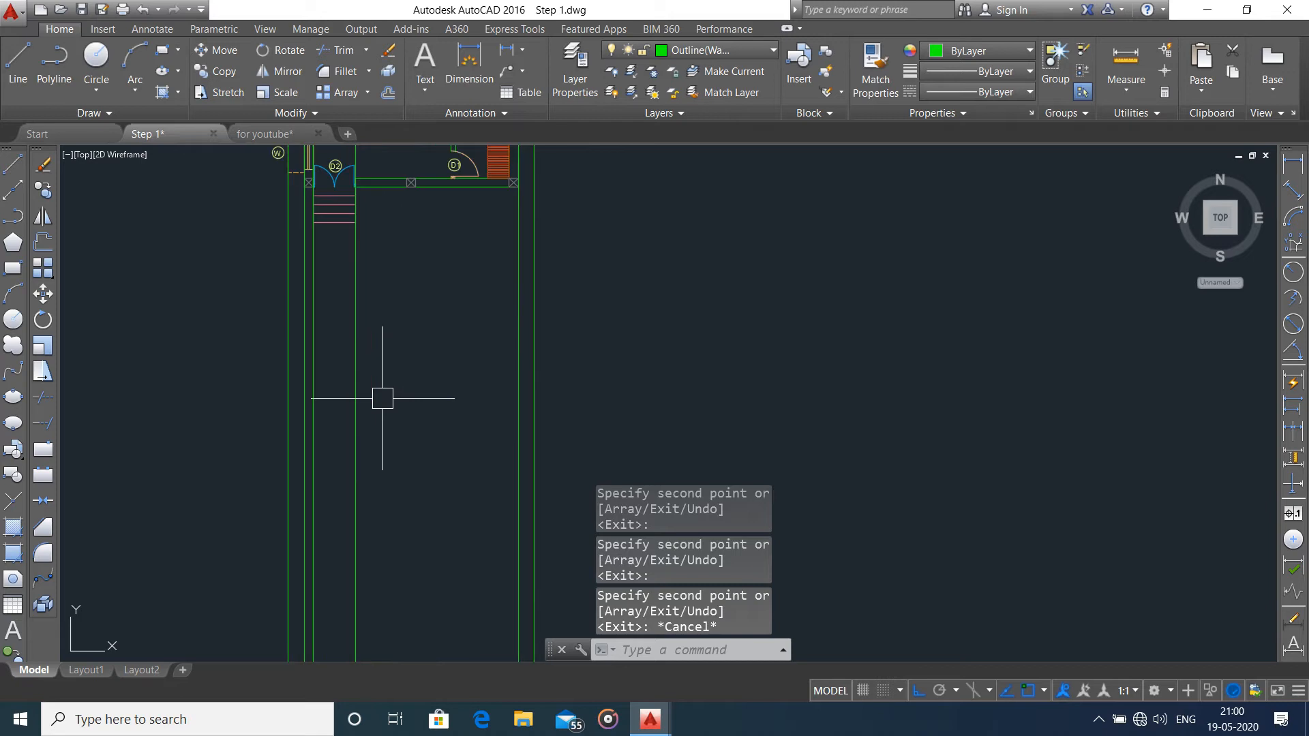
# - Draw a horizontal base line below the floor plan, crossing all the vertical construction lines
pyautogui.click(14, 165)
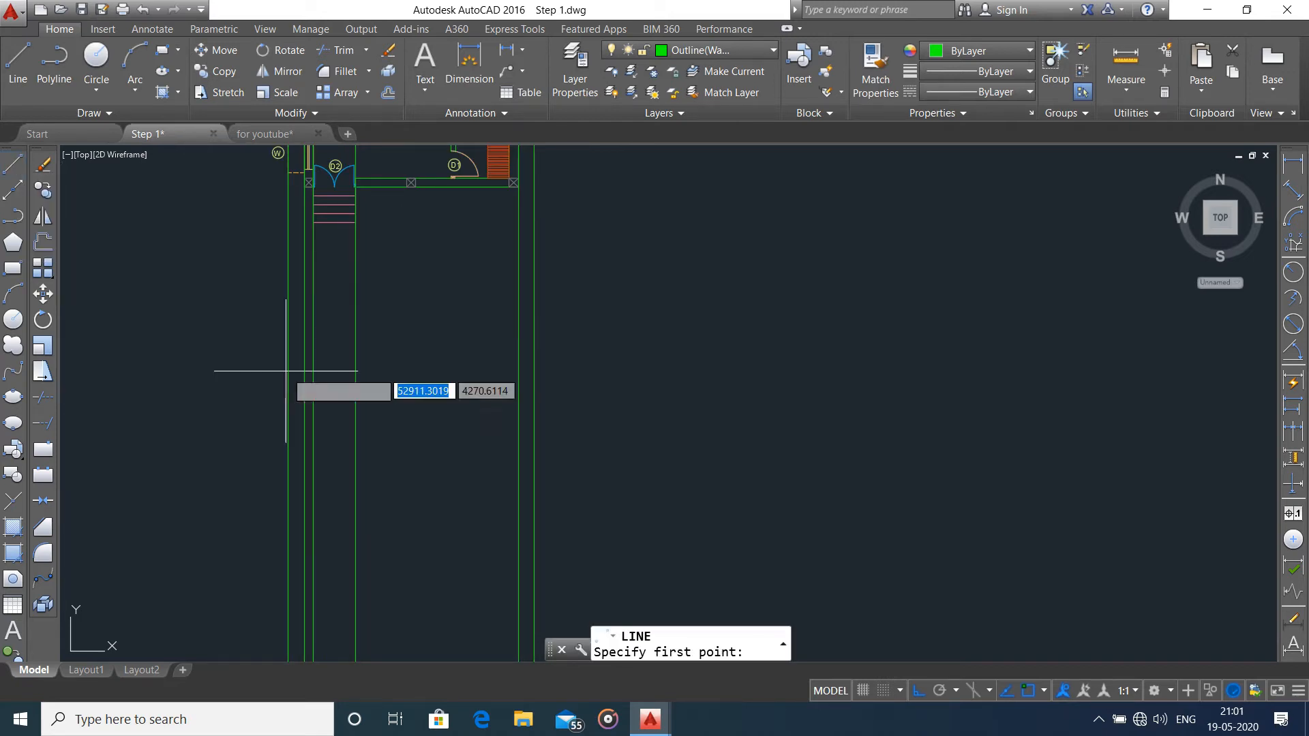
pyautogui.click(246, 413)
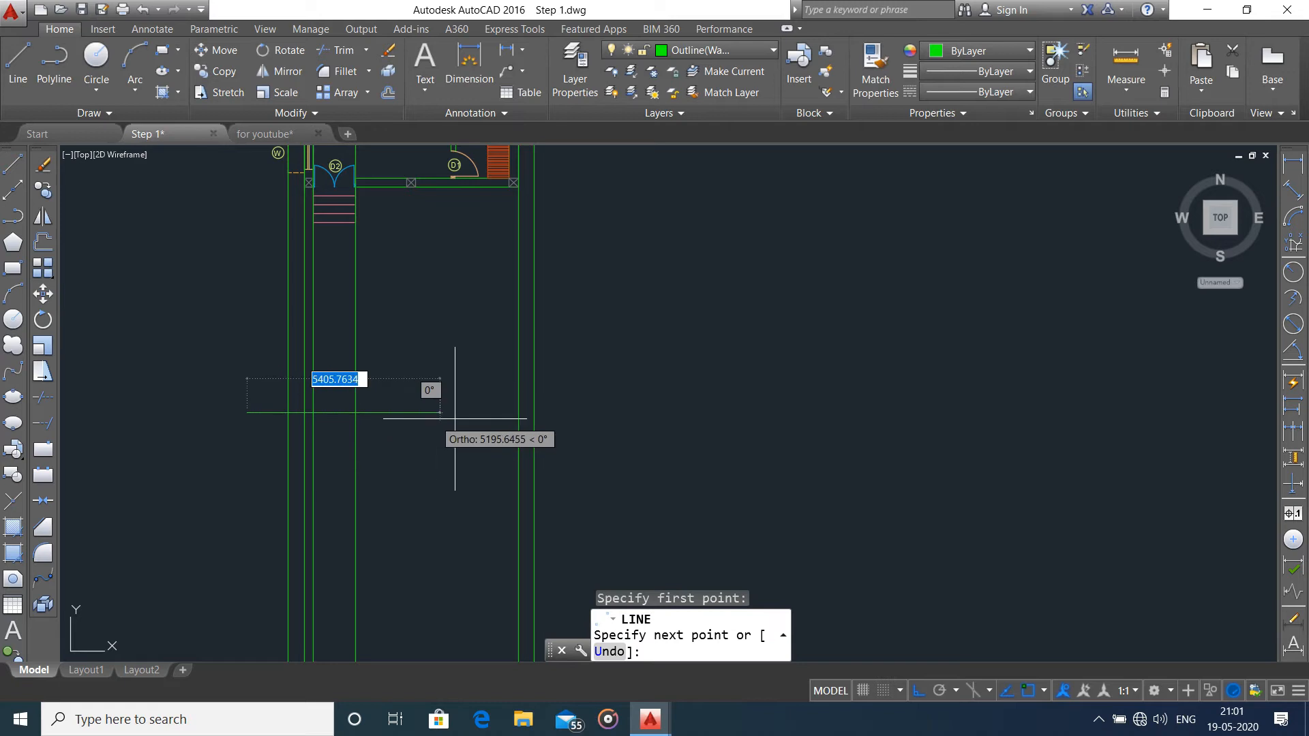
pyautogui.click(613, 409)
pyautogui.press('Escape')
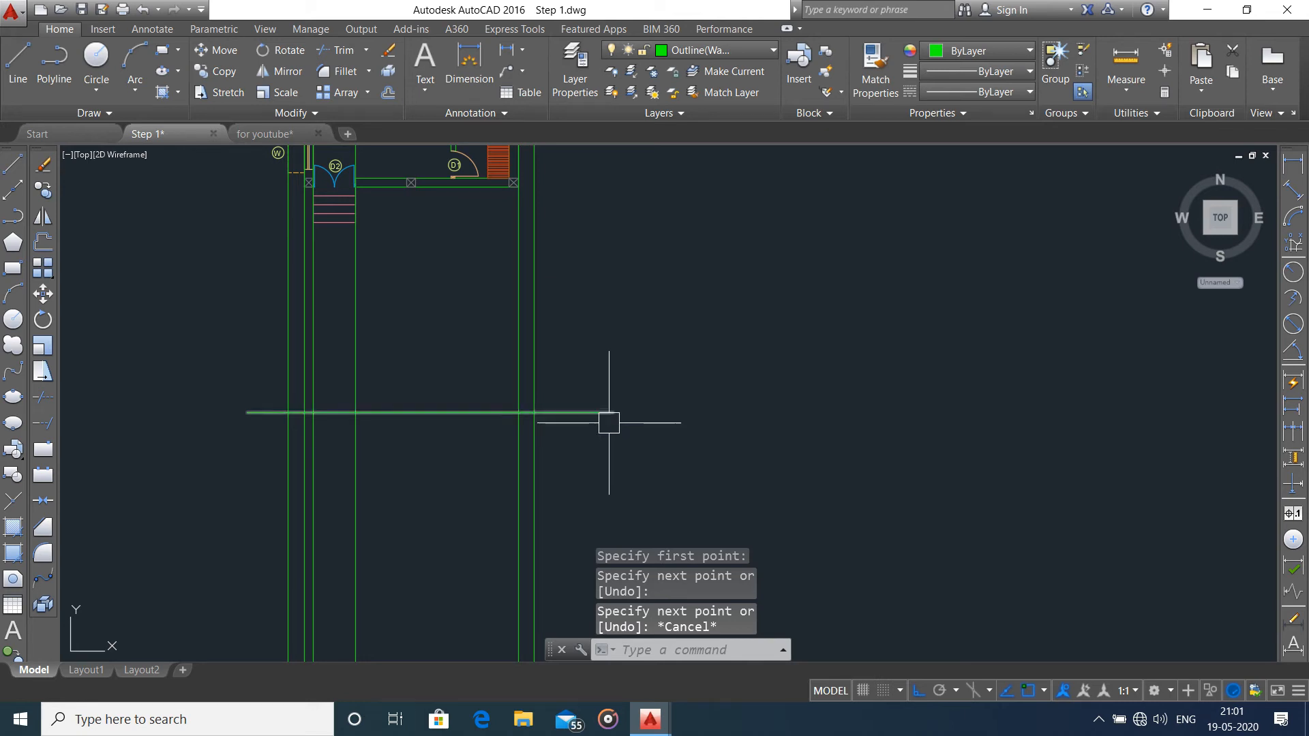
# - Offset the horizontal base line 600 upward
pyautogui.scroll(2, 419, 476)
pyautogui.scroll(-5, 416, 477)
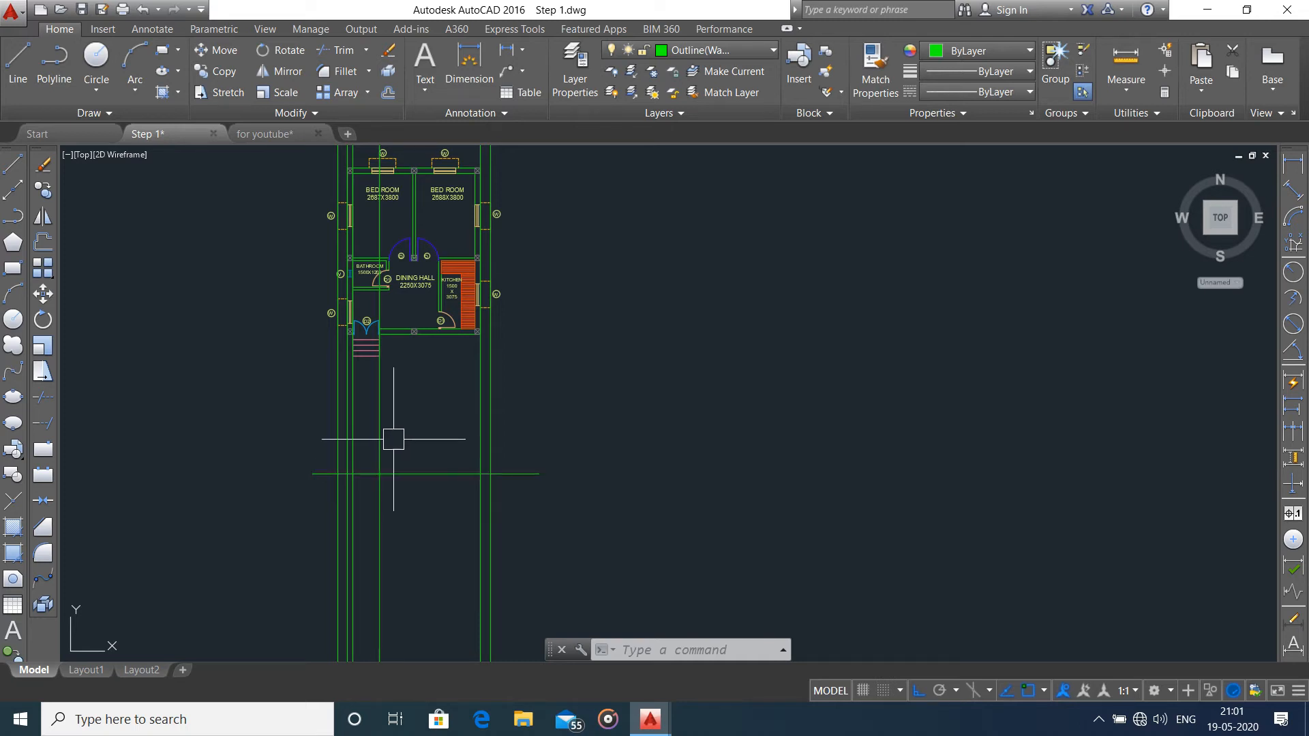
pyautogui.moveTo(407, 427); pyautogui.dragTo(397, 496, button='middle')
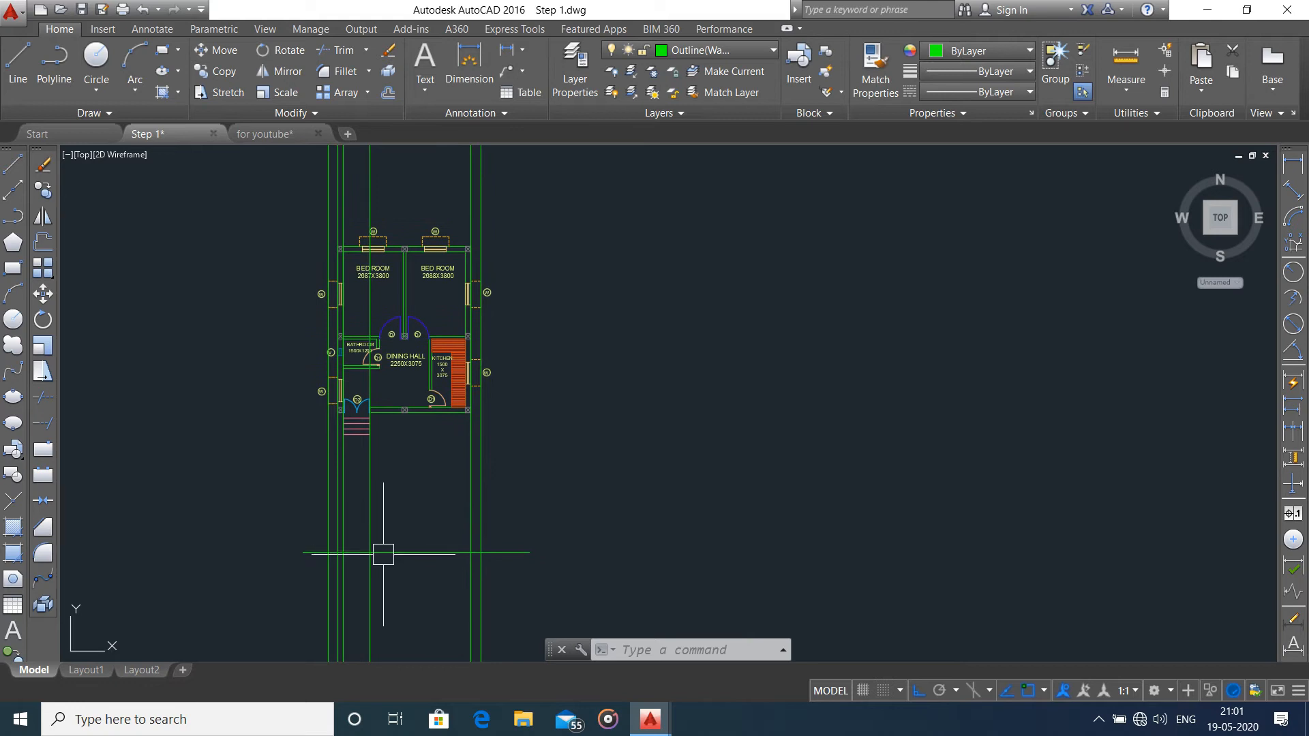
pyautogui.scroll(4, 390, 542)
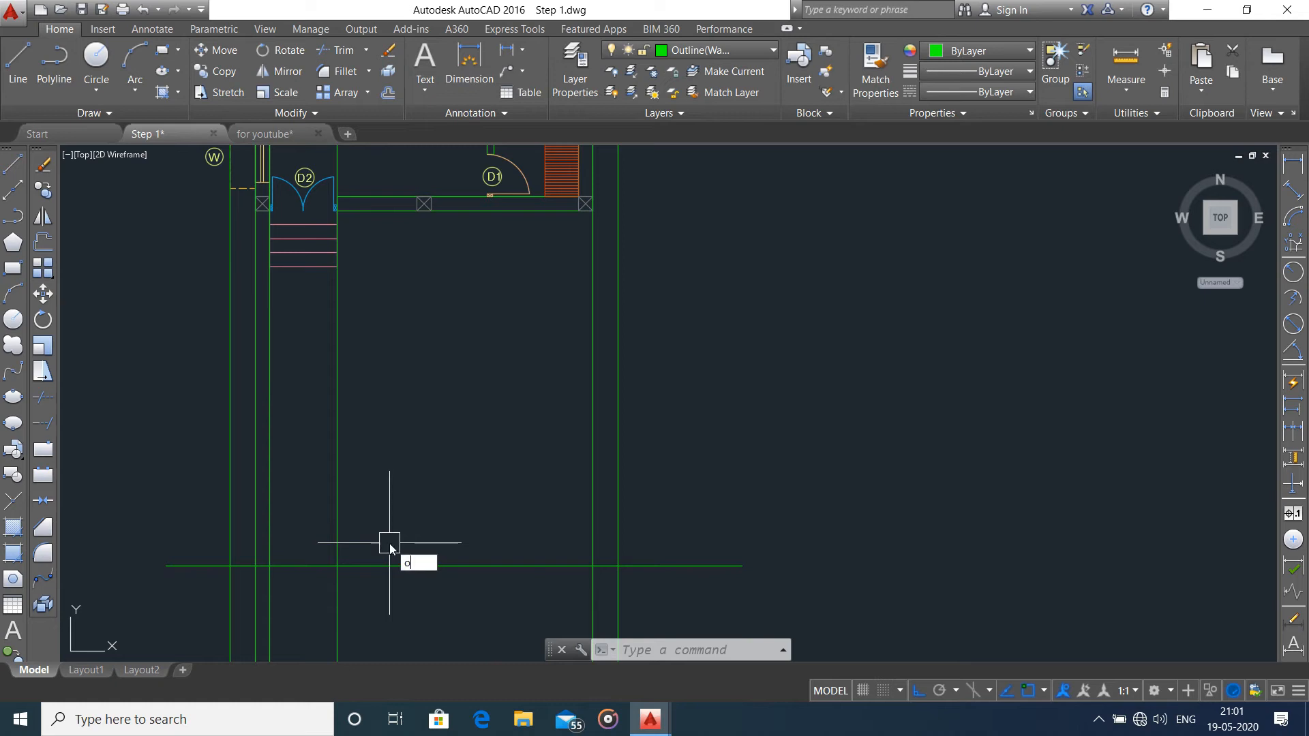
pyautogui.press('Return')
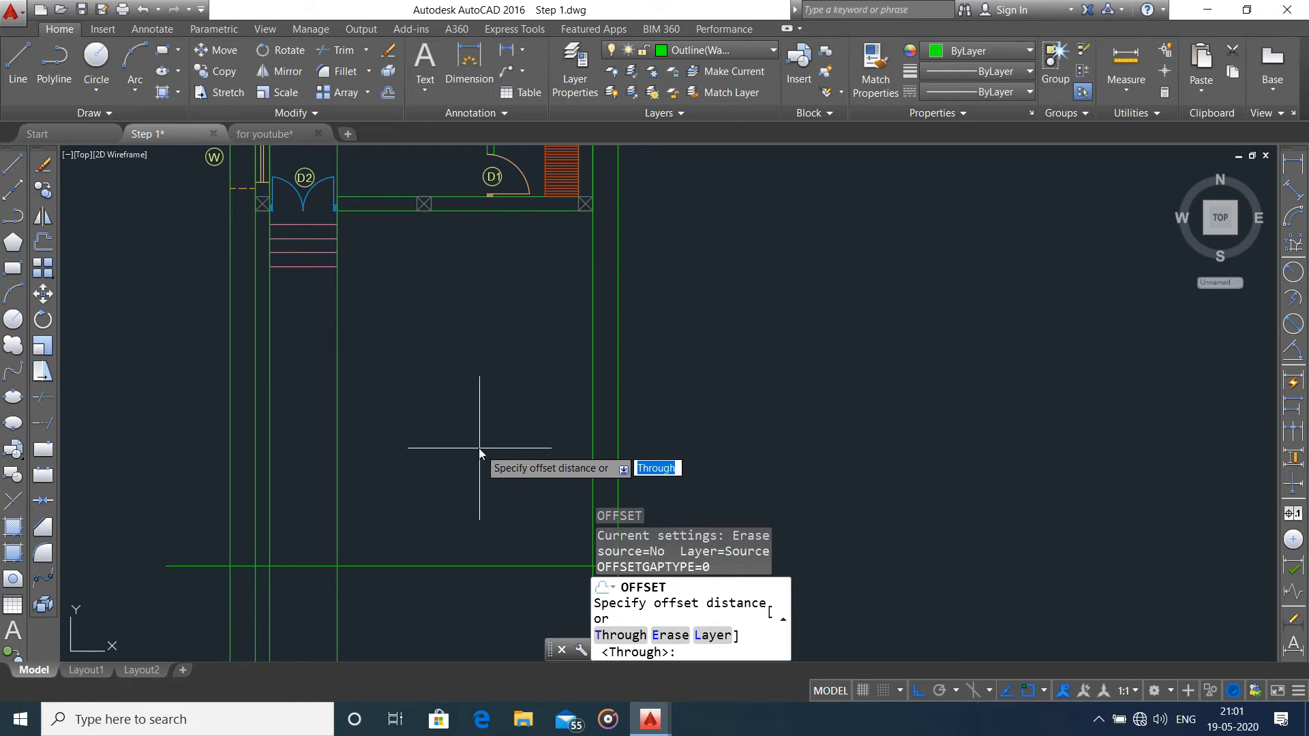
pyautogui.write('600')
pyautogui.press('Return')
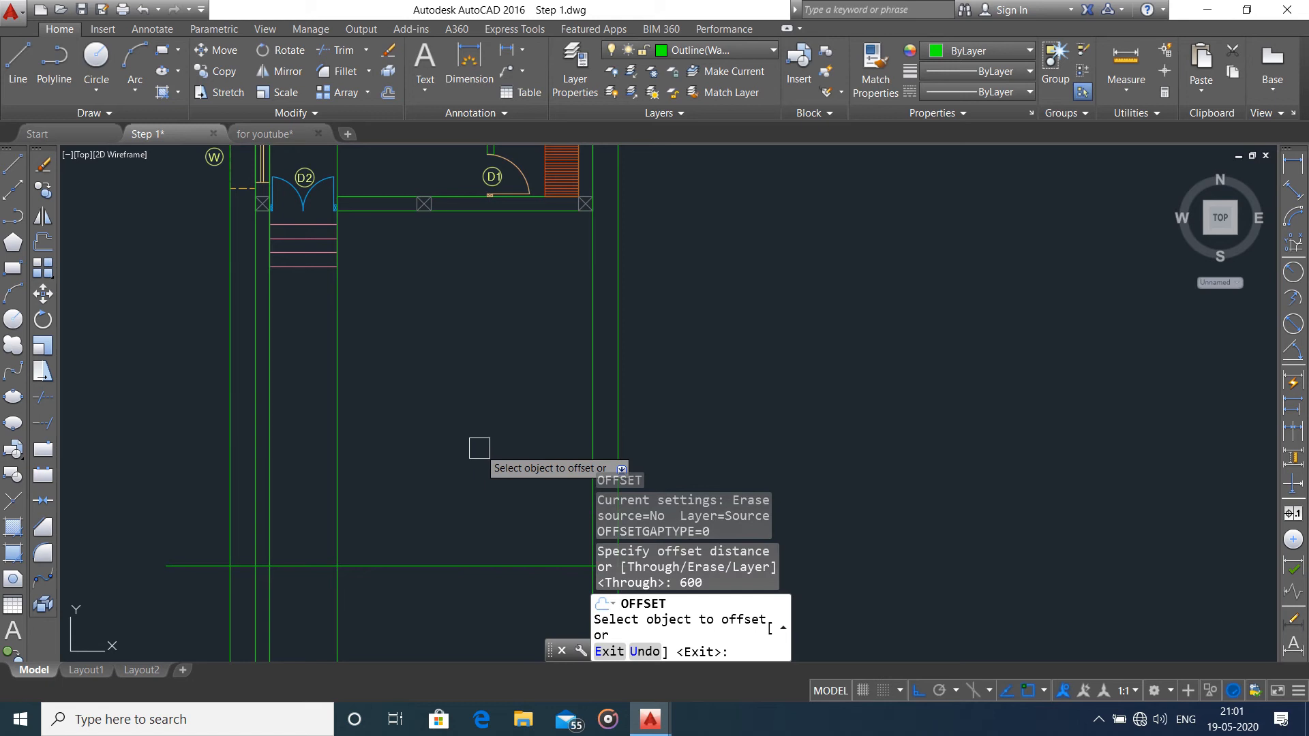
pyautogui.click(435, 575)
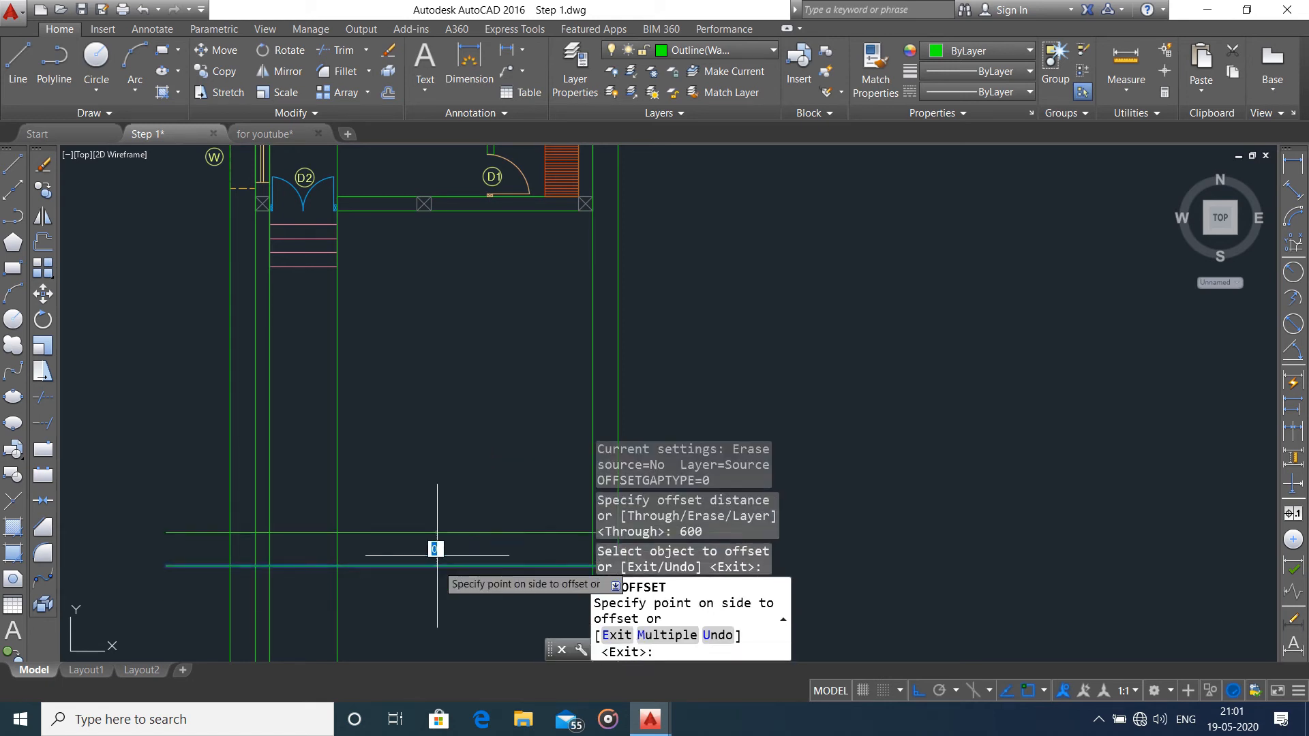
pyautogui.click(451, 495)
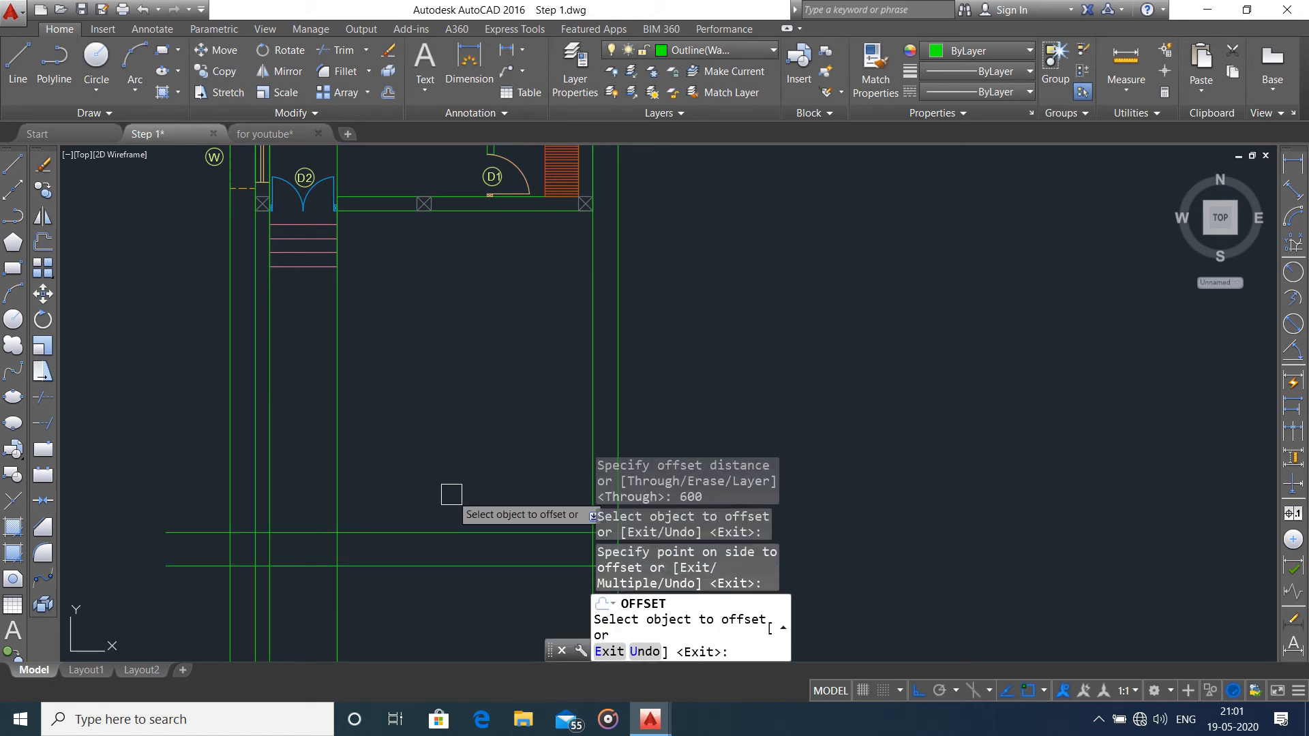
pyautogui.press('Escape')
# - Offset the upper of the two horizontal lines 2100 upward
pyautogui.moveTo(398, 347); pyautogui.dragTo(365, 409, button='middle')
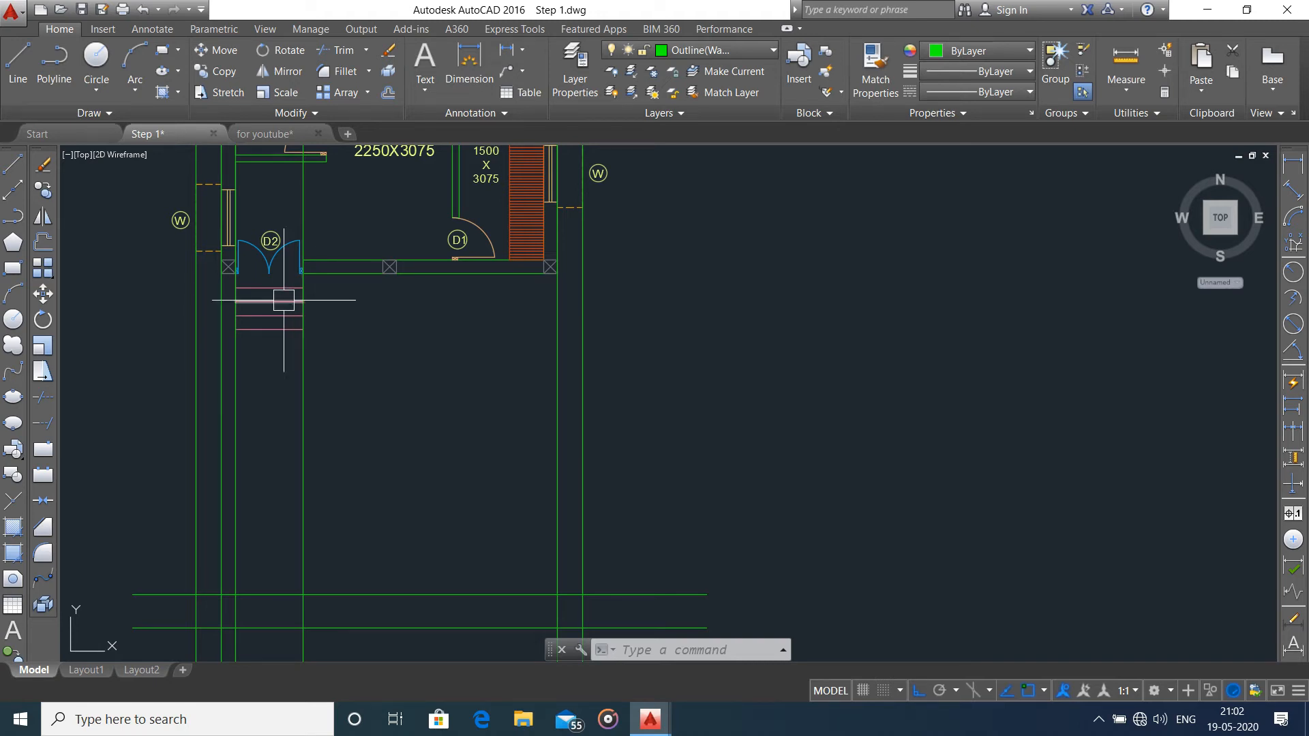
pyautogui.write('o')
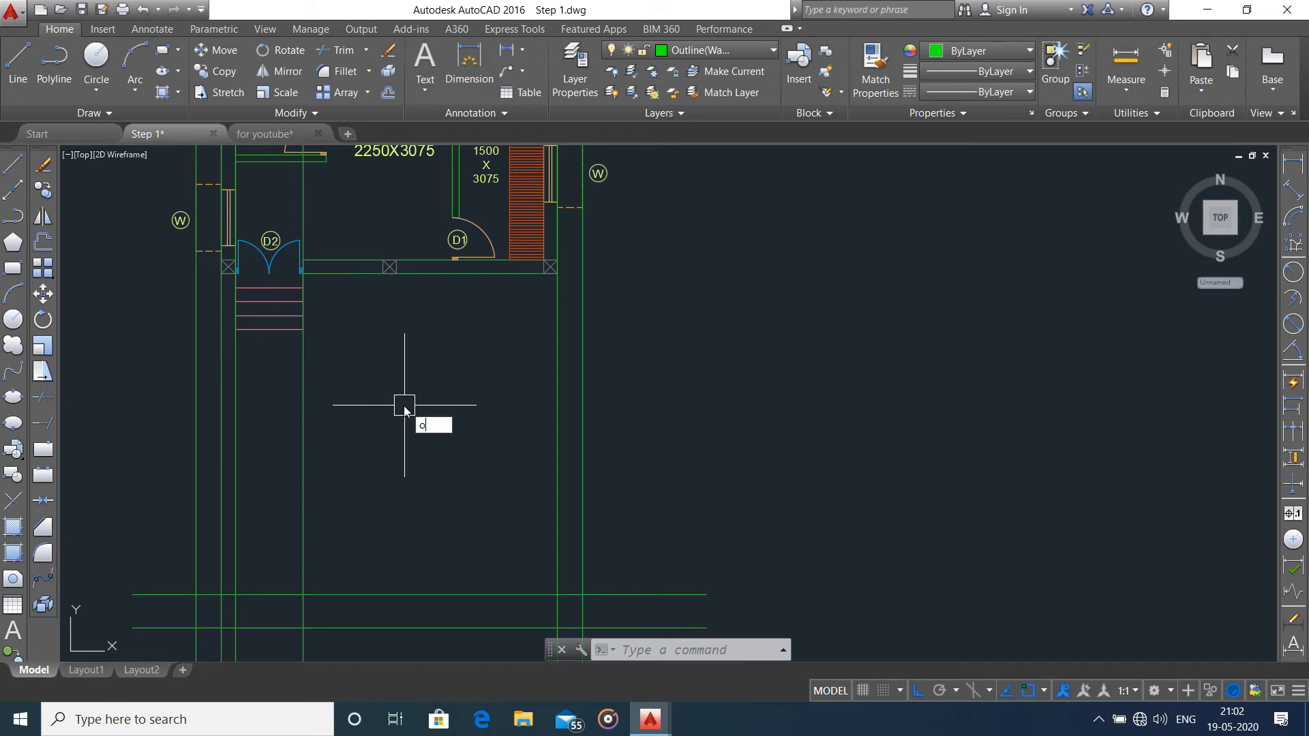
pyautogui.press('Return')
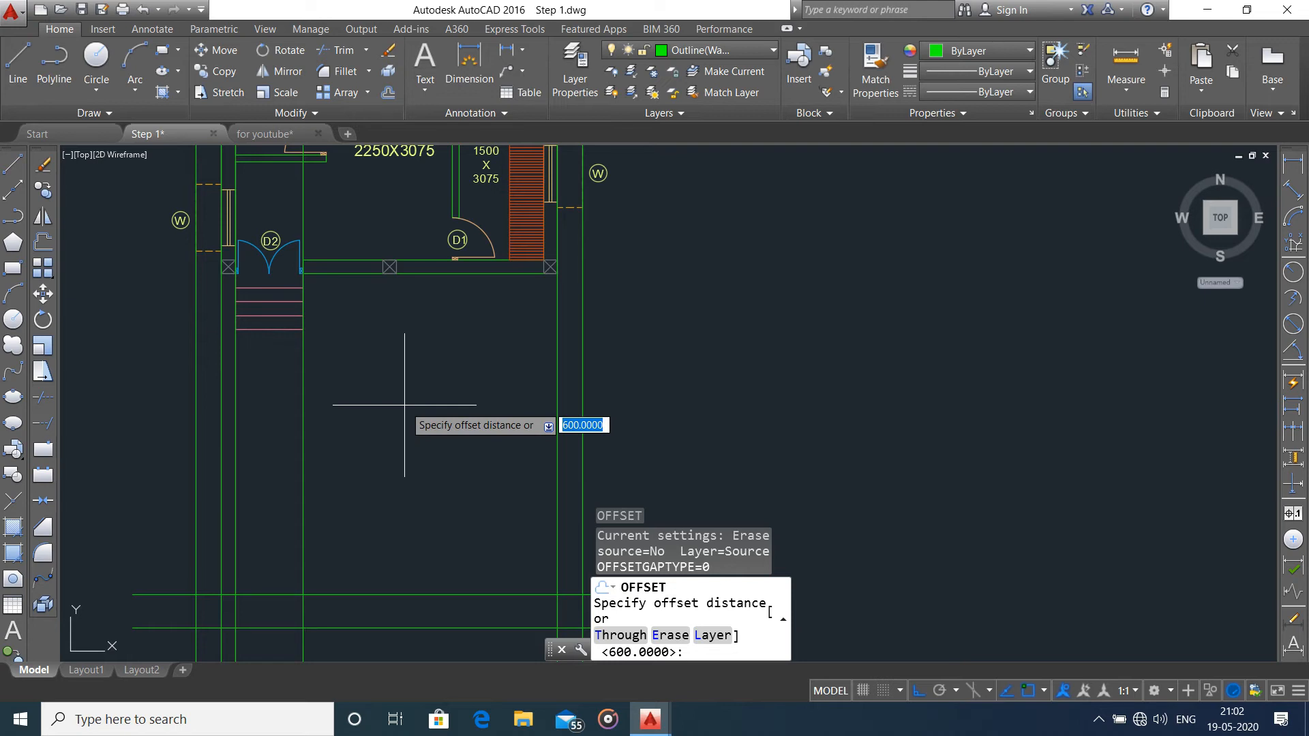
pyautogui.write('2100')
pyautogui.press('Return')
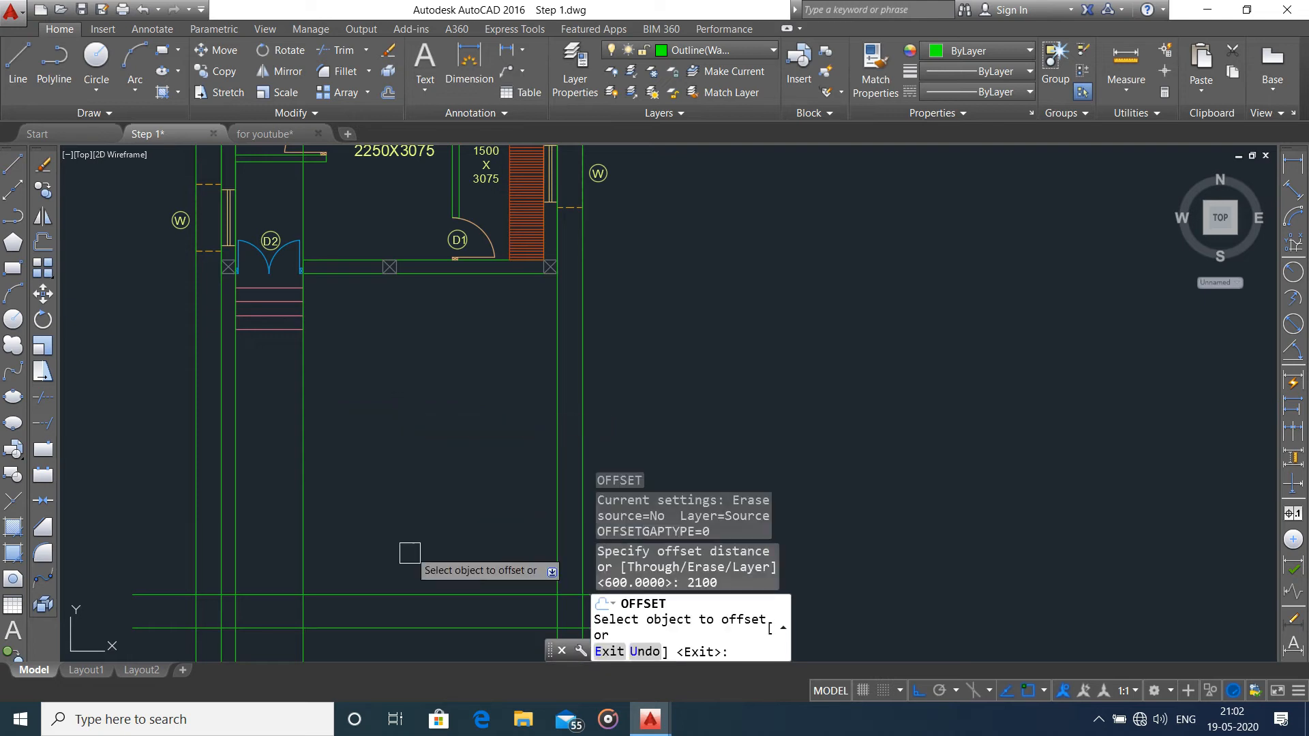
pyautogui.click(399, 595)
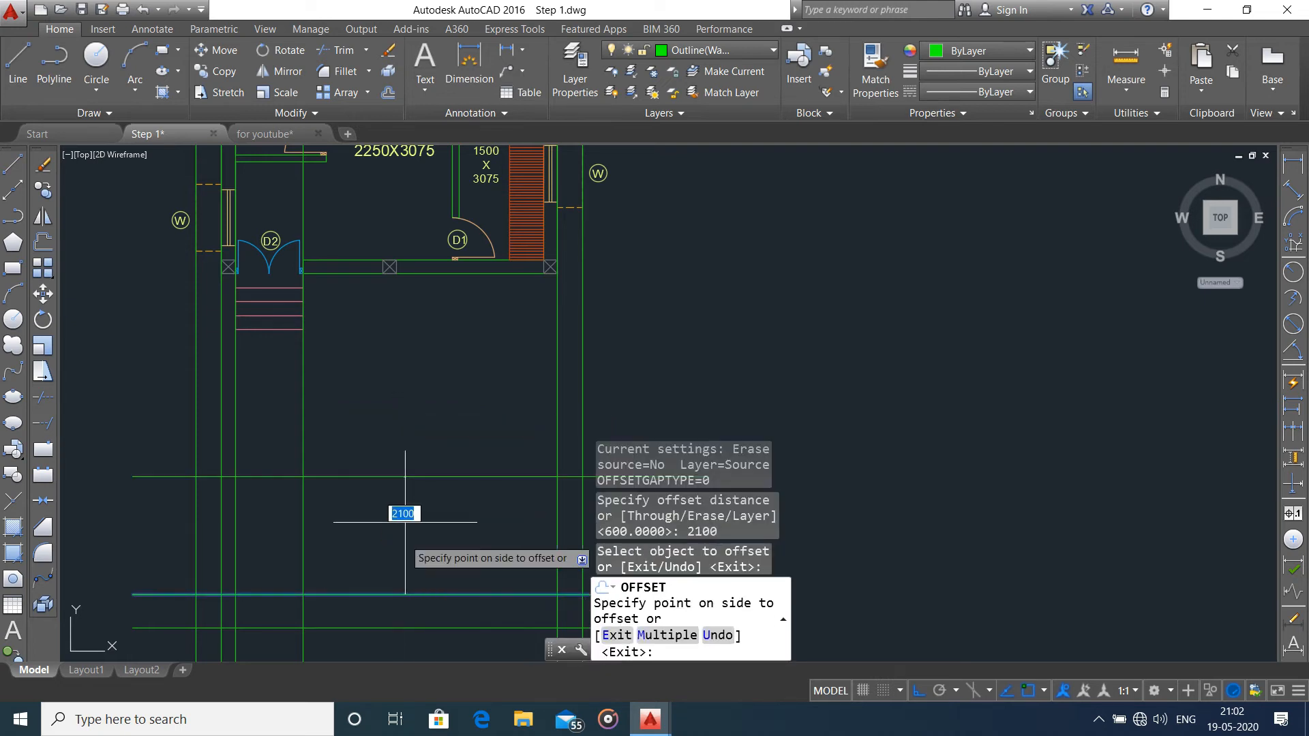
pyautogui.click(414, 424)
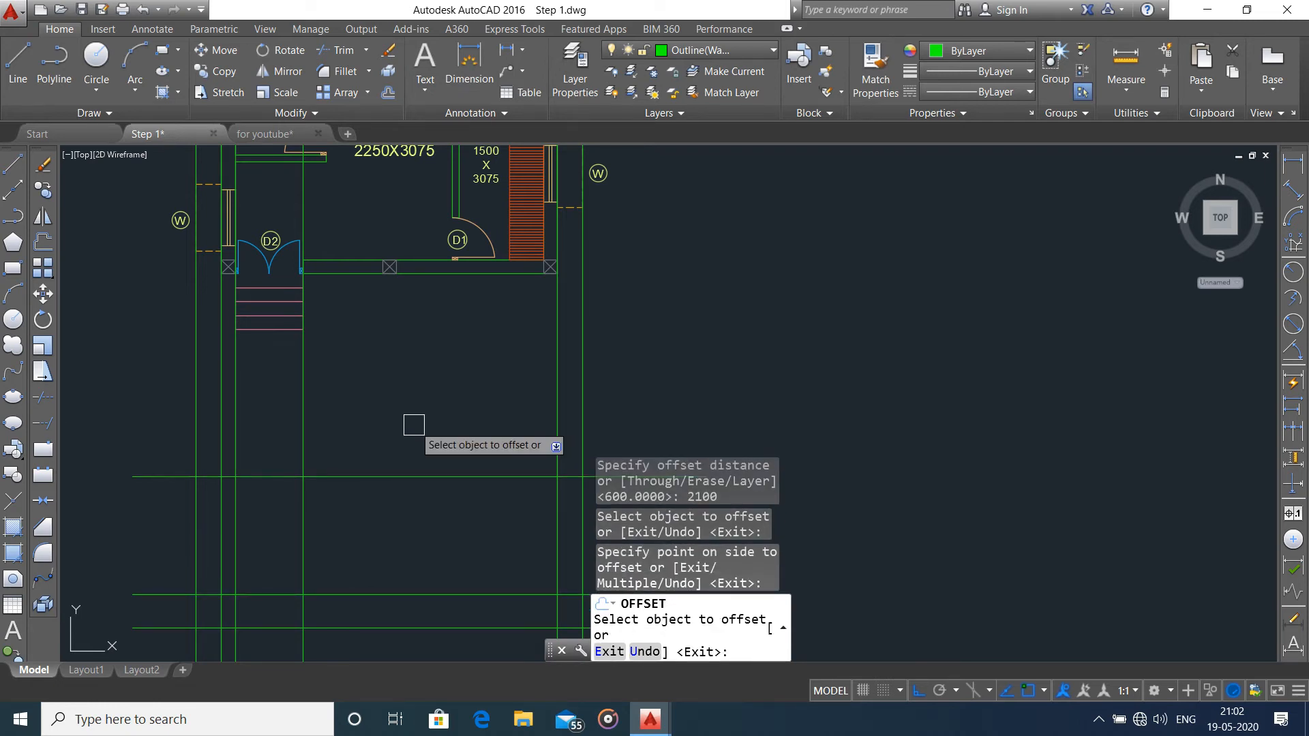
pyautogui.press('Escape')
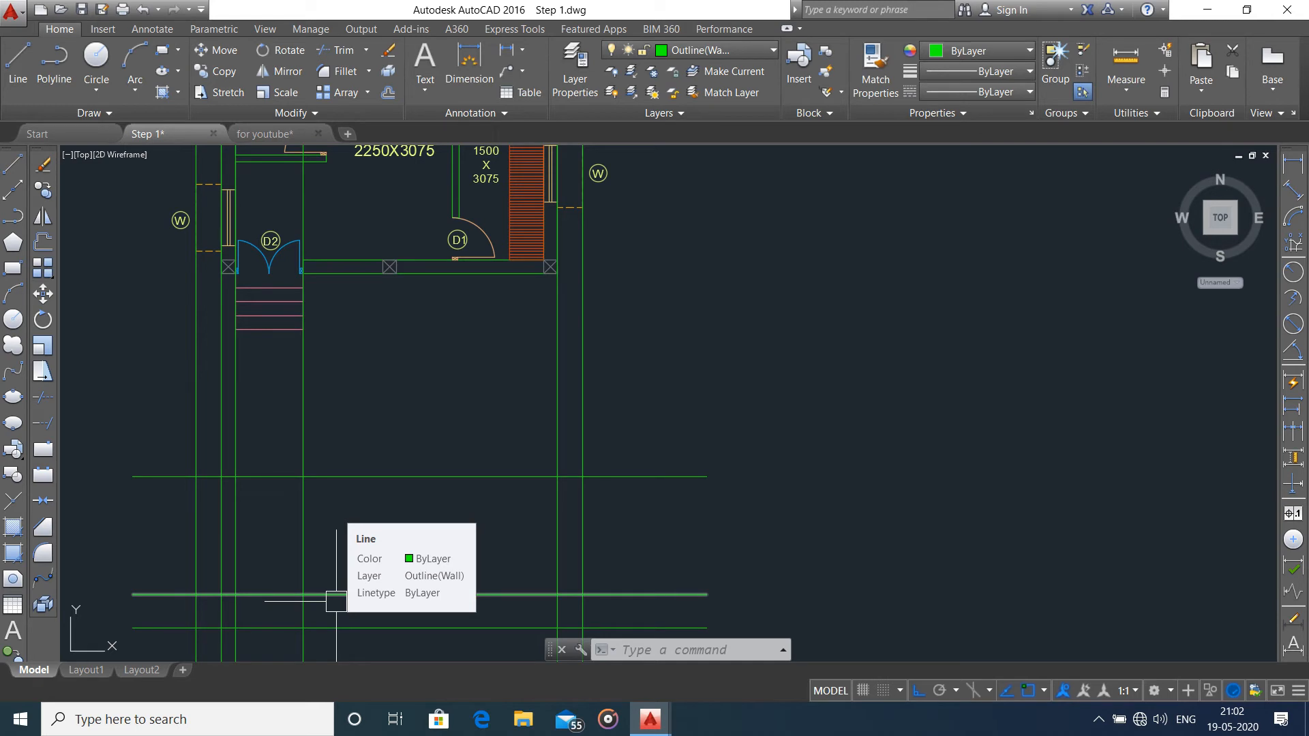
# - Offset the second horizontal line from the bottom 3000 upward
pyautogui.write('o')
pyautogui.press('Return')
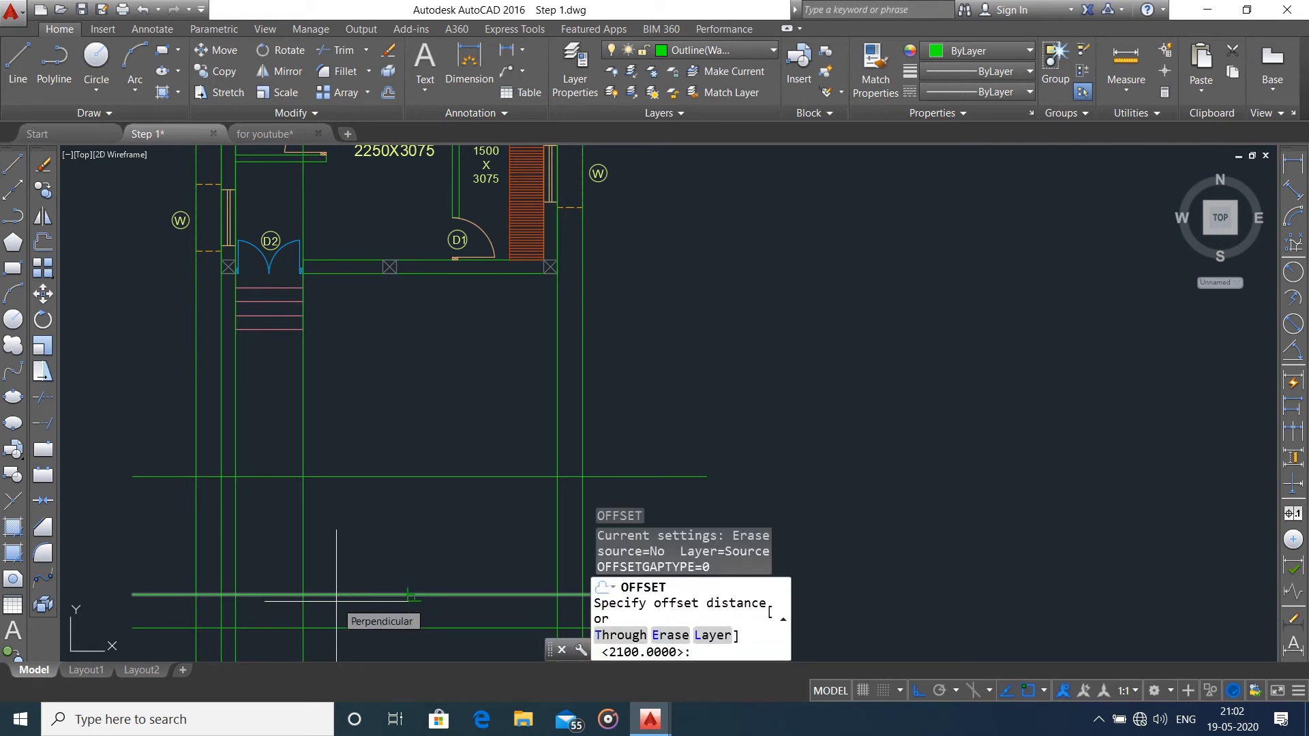
pyautogui.write('3000')
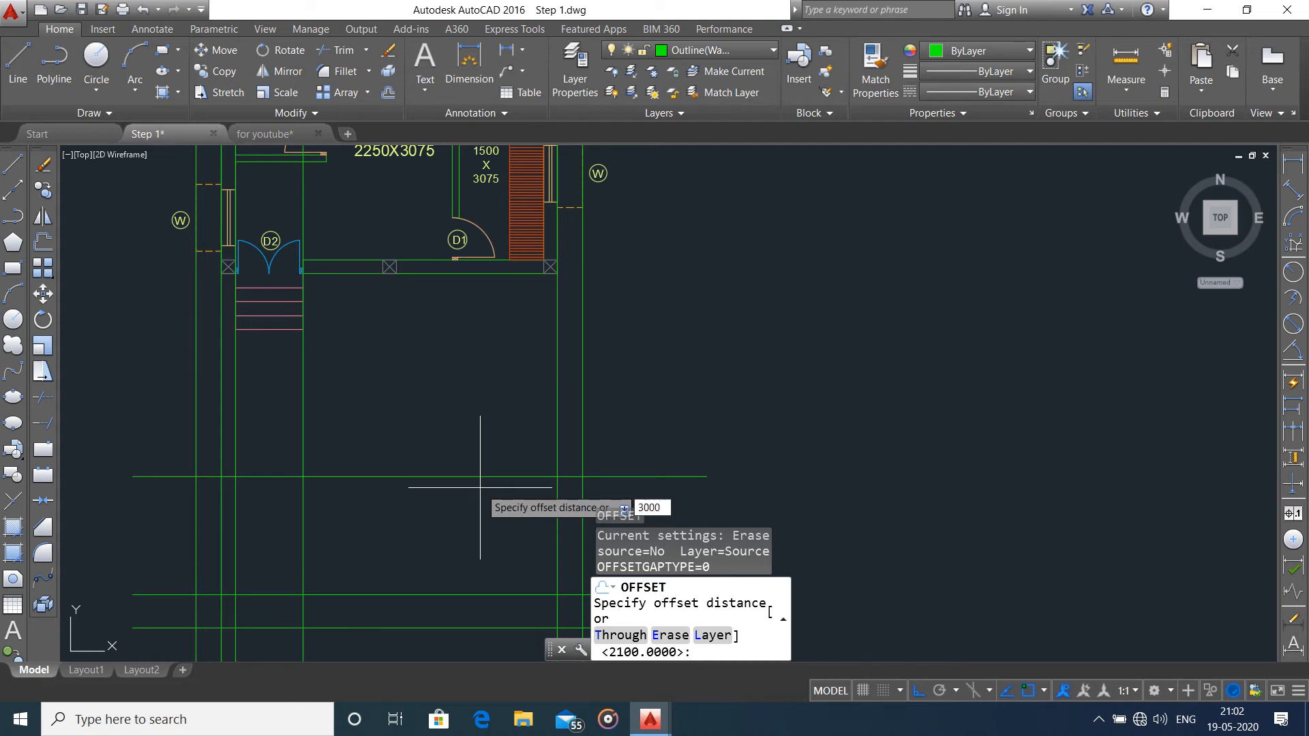
pyautogui.press('Return')
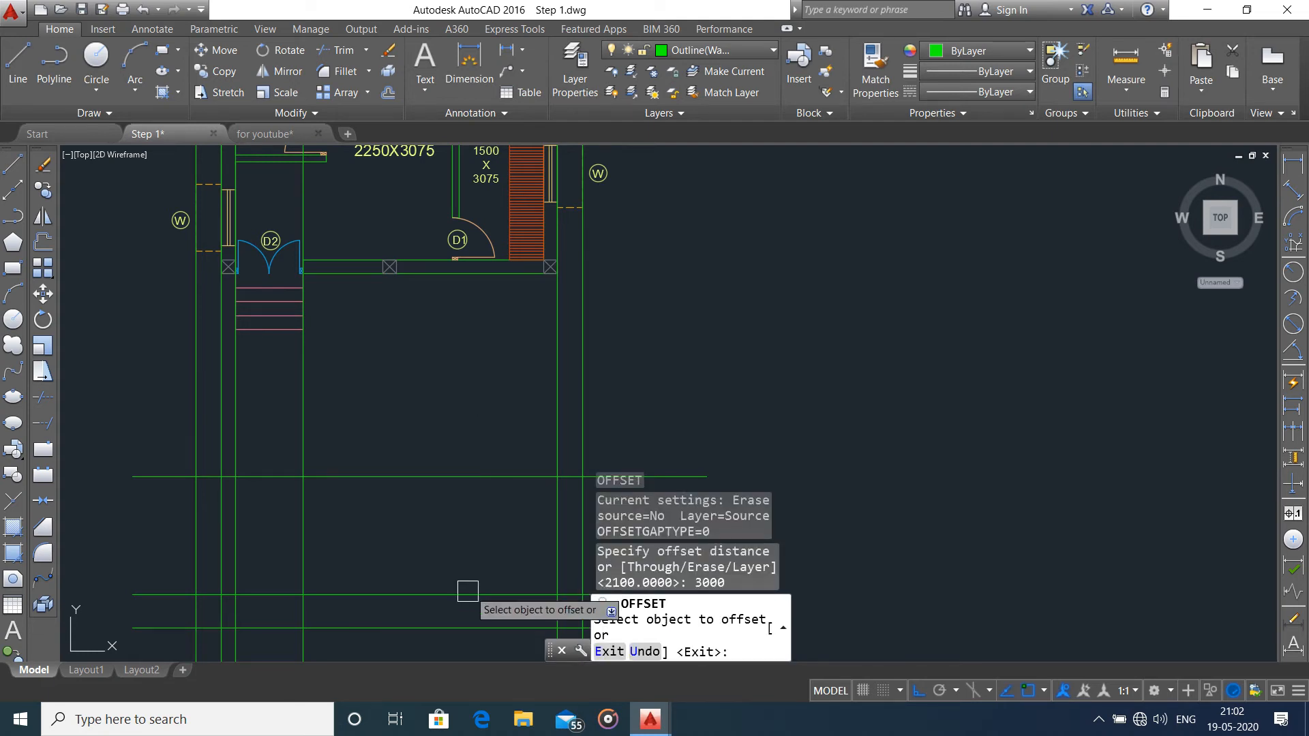
pyautogui.click(469, 595)
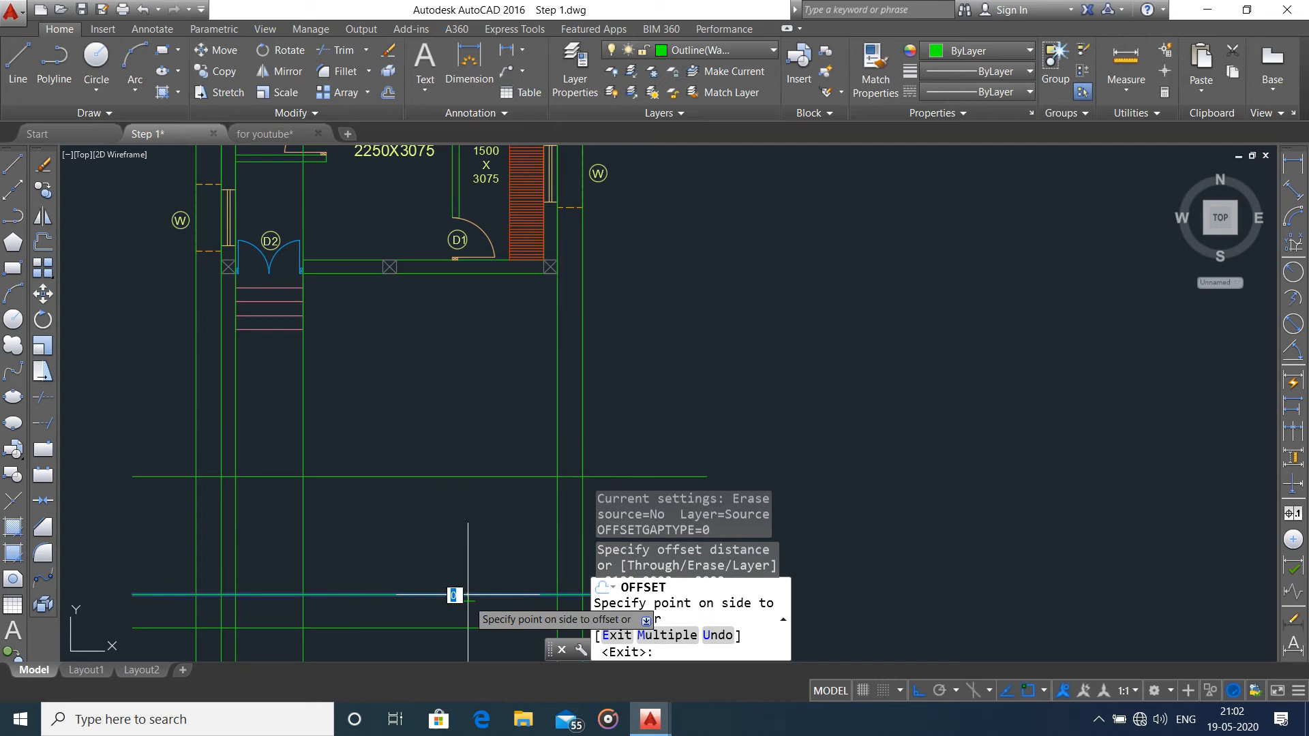
pyautogui.click(472, 373)
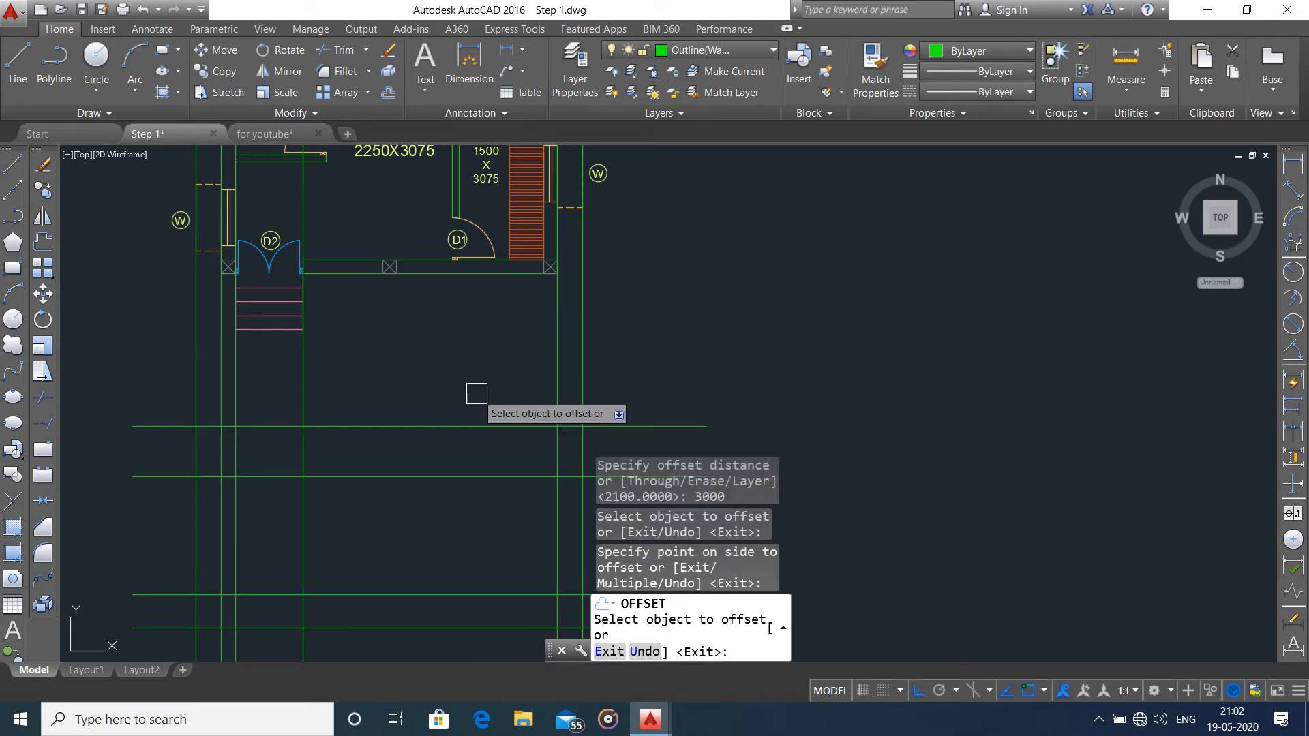
pyautogui.press('Escape')
# - Offset the topmost horizontal line 150 upward
pyautogui.scroll(2, 504, 423)
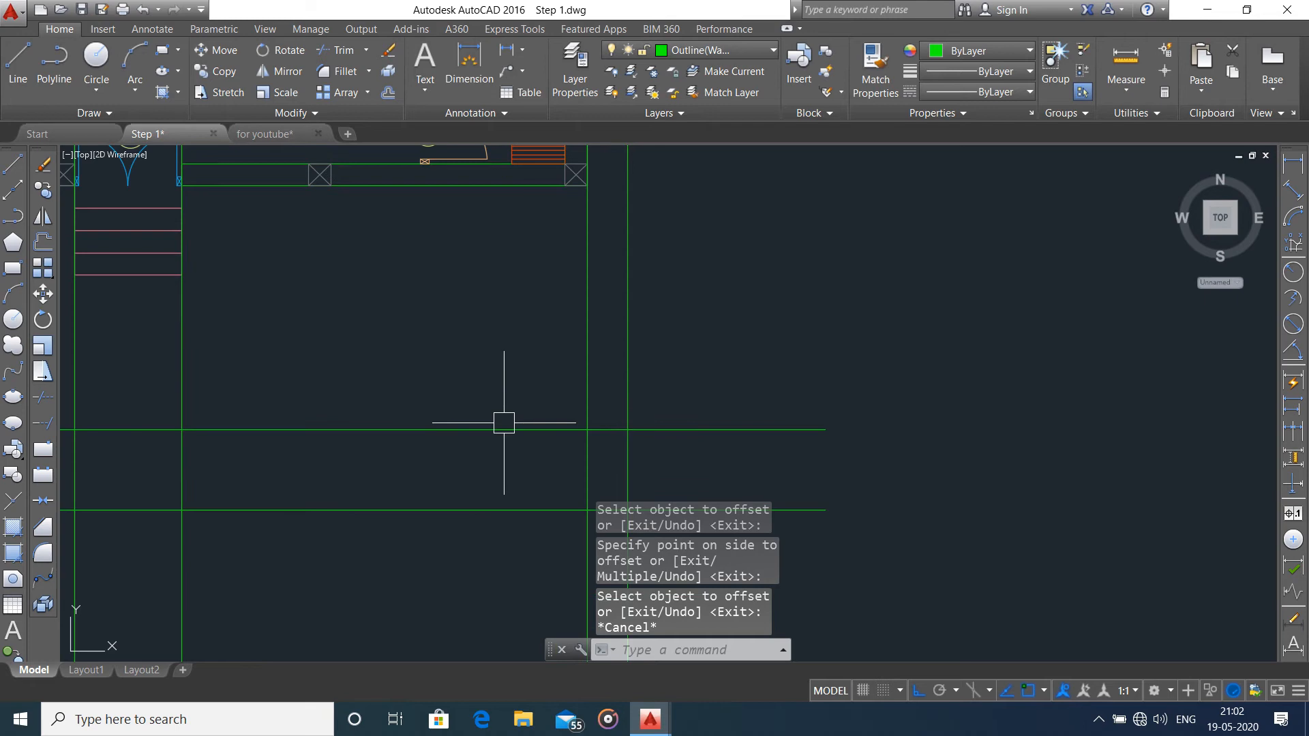
pyautogui.write('o')
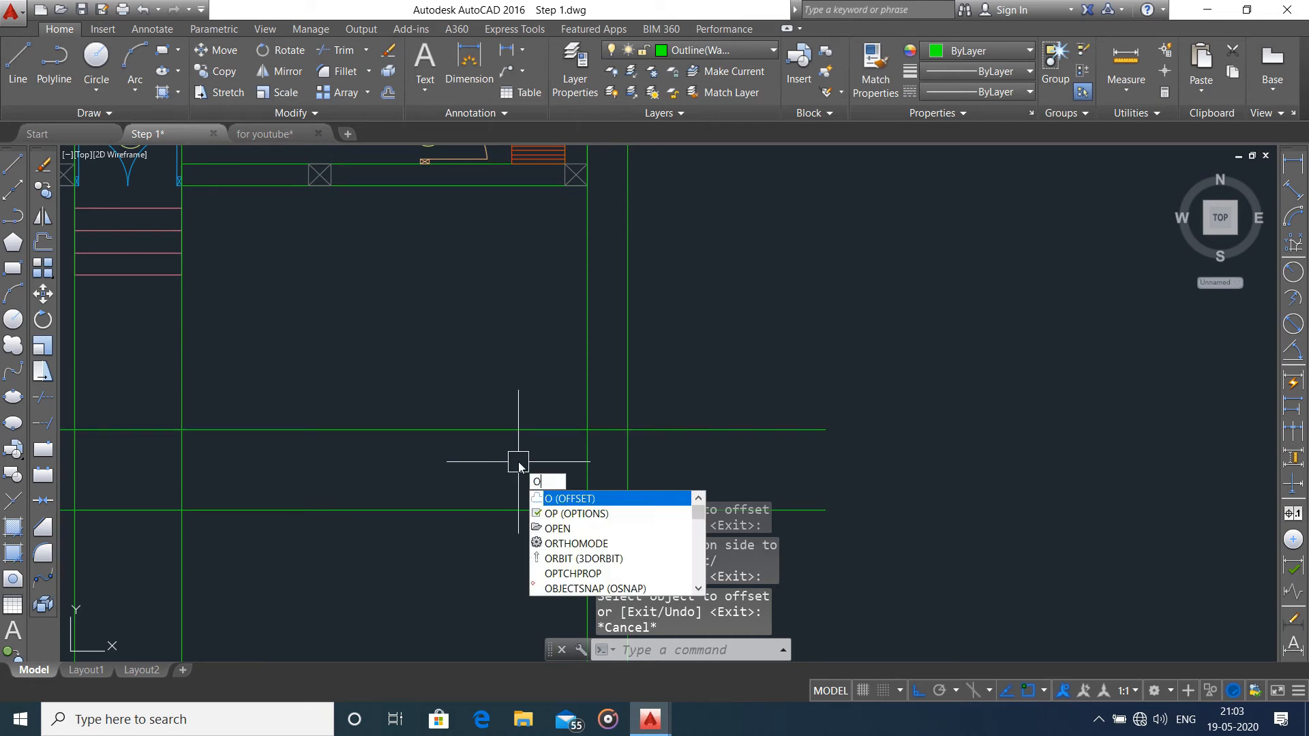
pyautogui.press('Return')
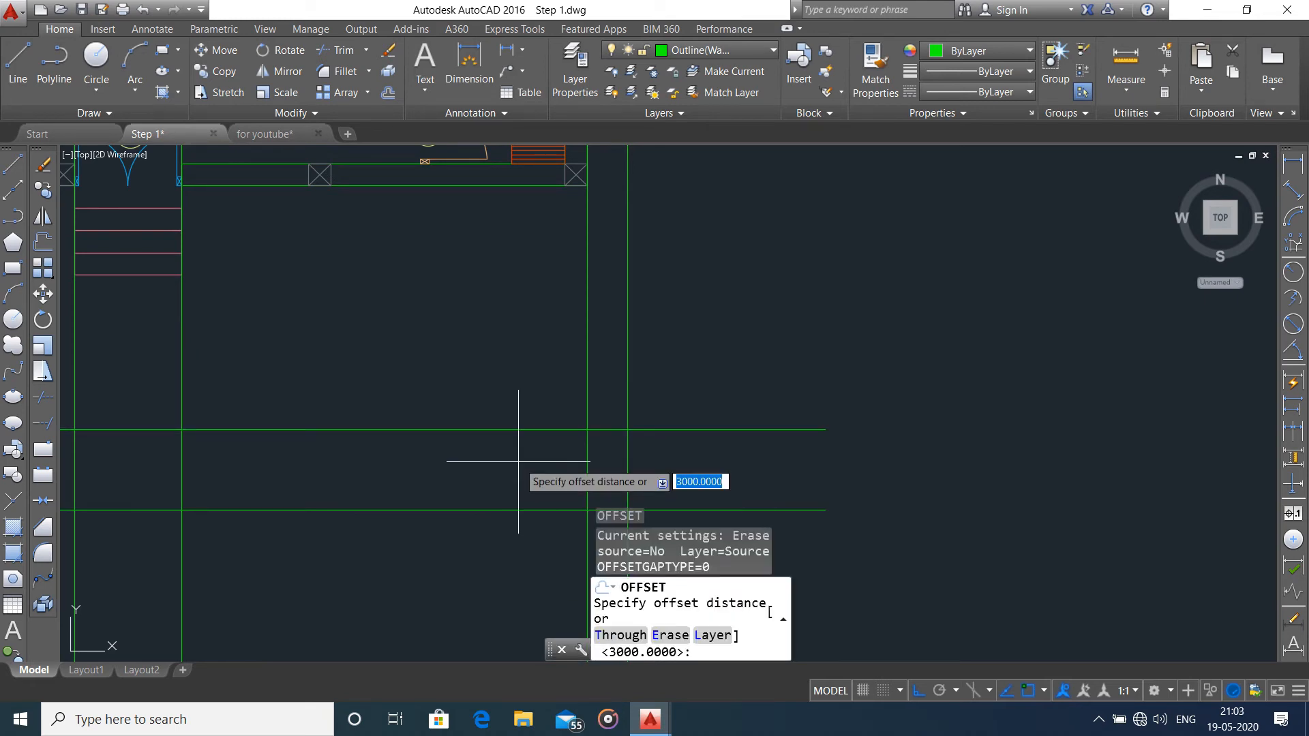
pyautogui.press('BackSpace')
pyautogui.write('12')
pyautogui.press('BackSpace')
pyautogui.write('50')
pyautogui.press('Return')
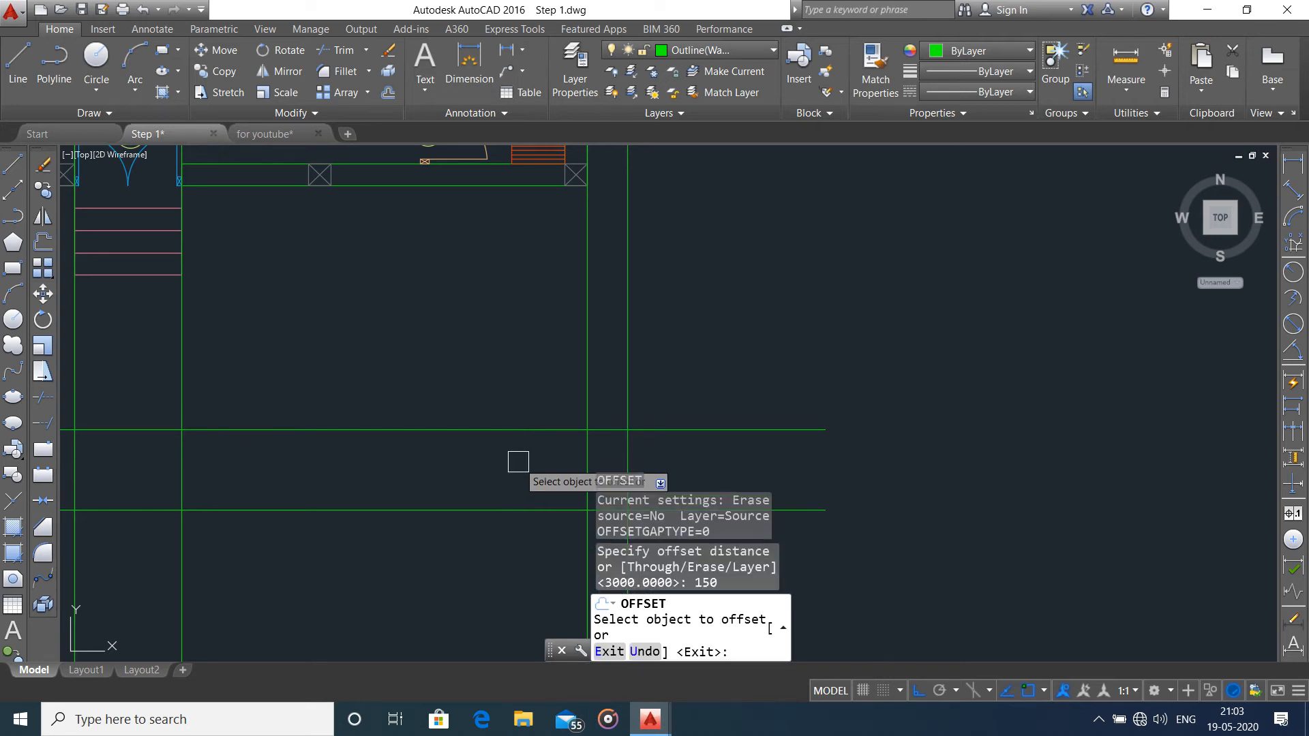
pyautogui.scroll(-3, 518, 461)
pyautogui.click(505, 402)
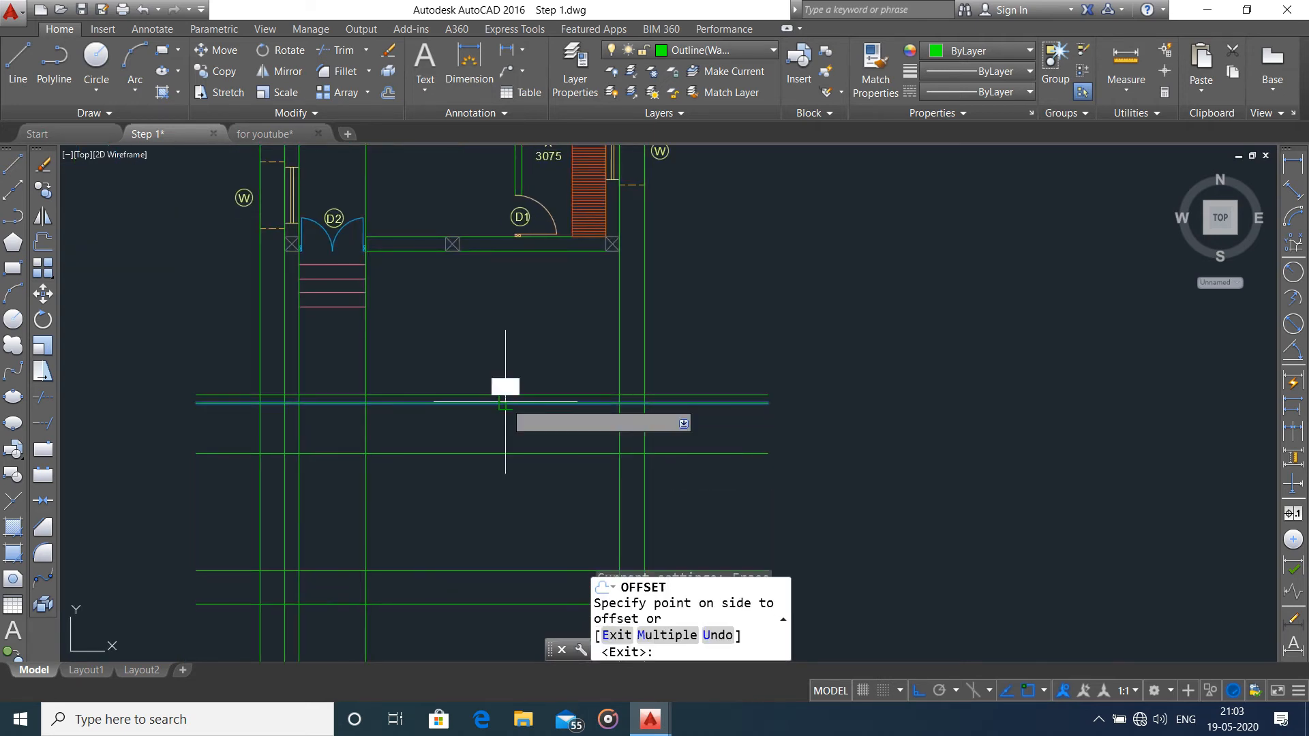
pyautogui.click(505, 379)
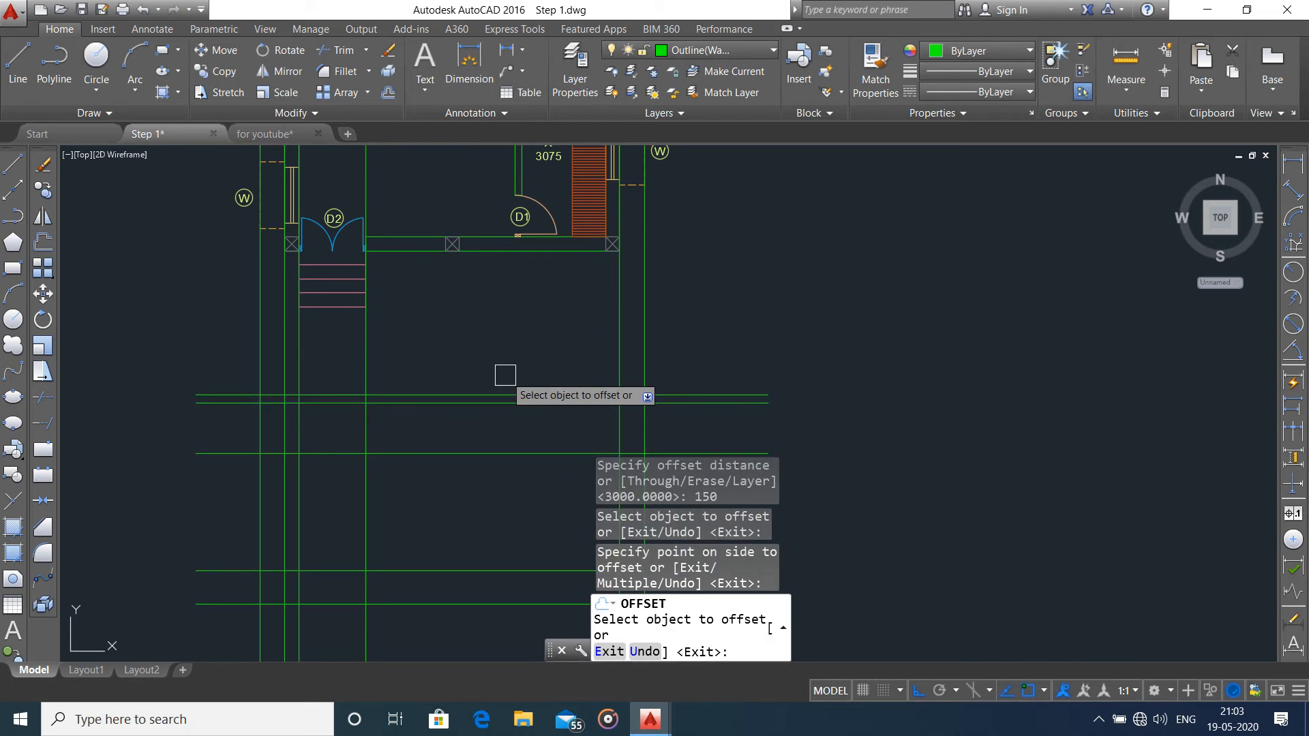
pyautogui.press('Escape')
# - Offset the upper line of the closely spaced horizontal pair 1000 upward
pyautogui.scroll(2, 439, 391)
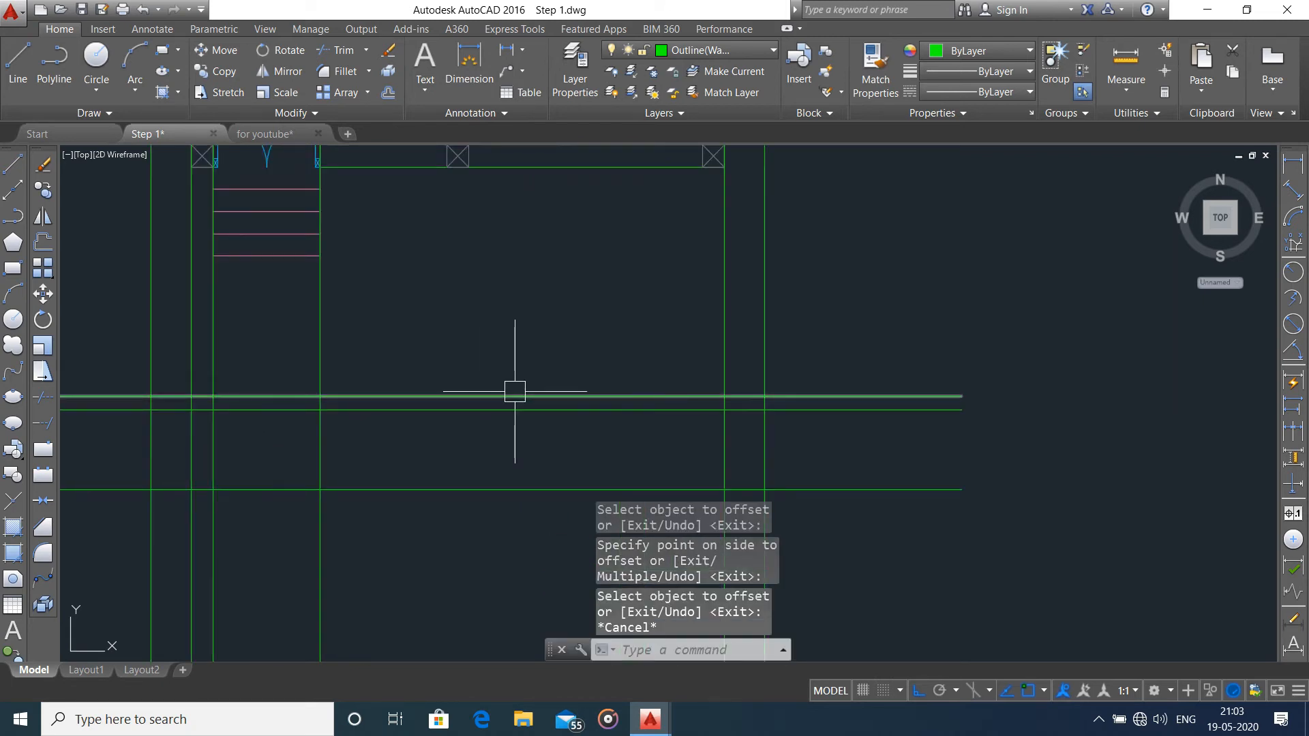
pyautogui.moveTo(544, 355); pyautogui.dragTo(541, 409, button='middle')
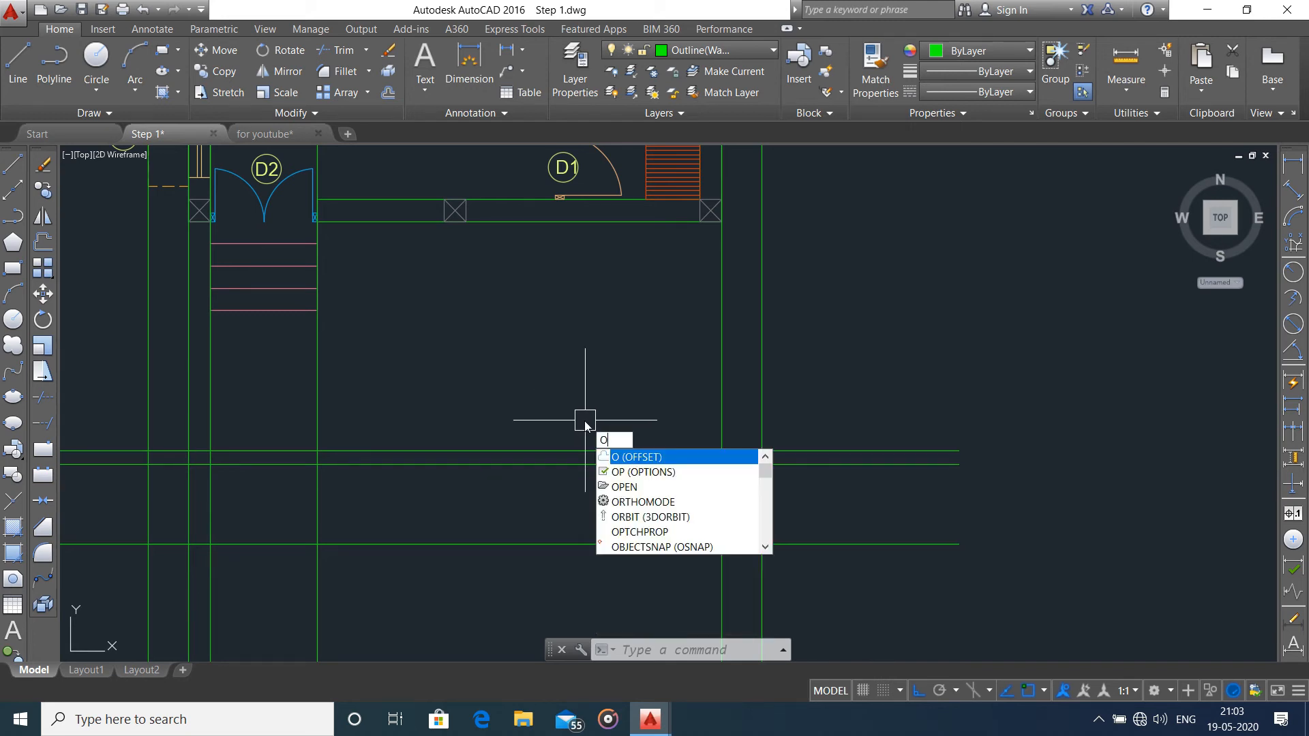
pyautogui.press('Return')
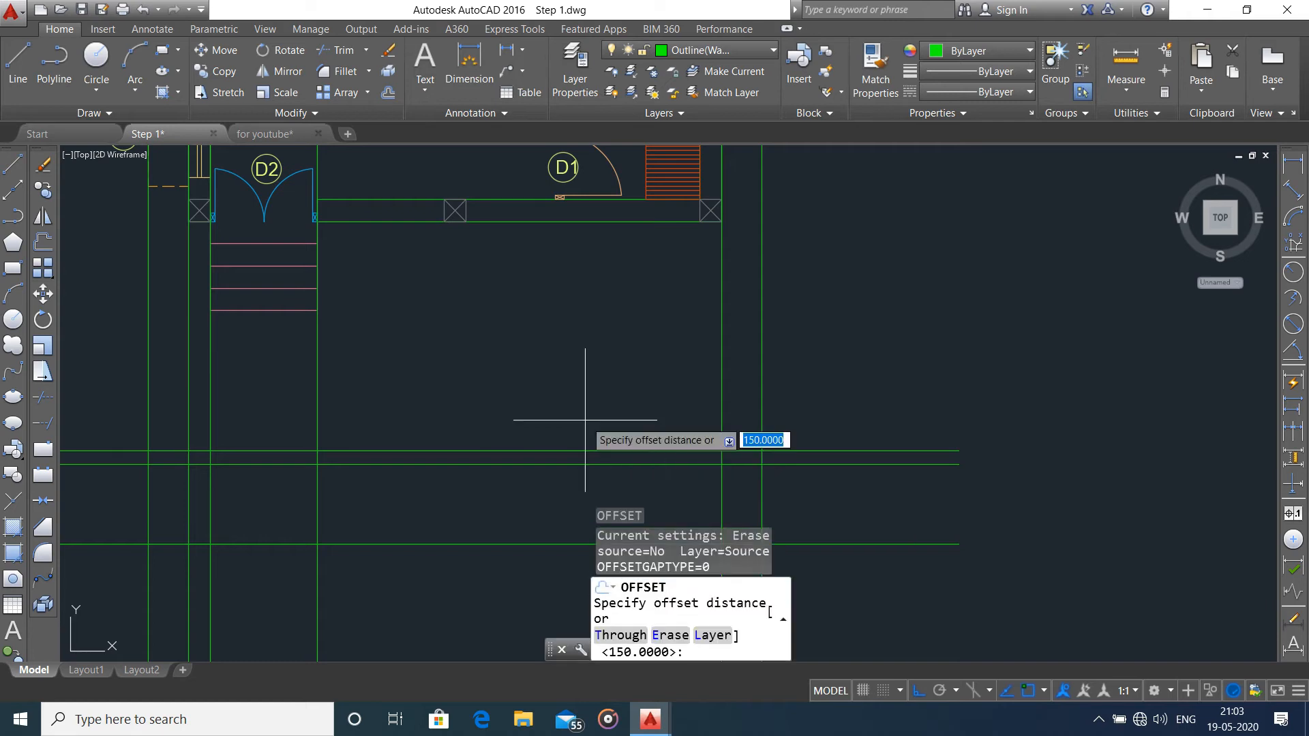
pyautogui.write('100')
pyautogui.press('Return')
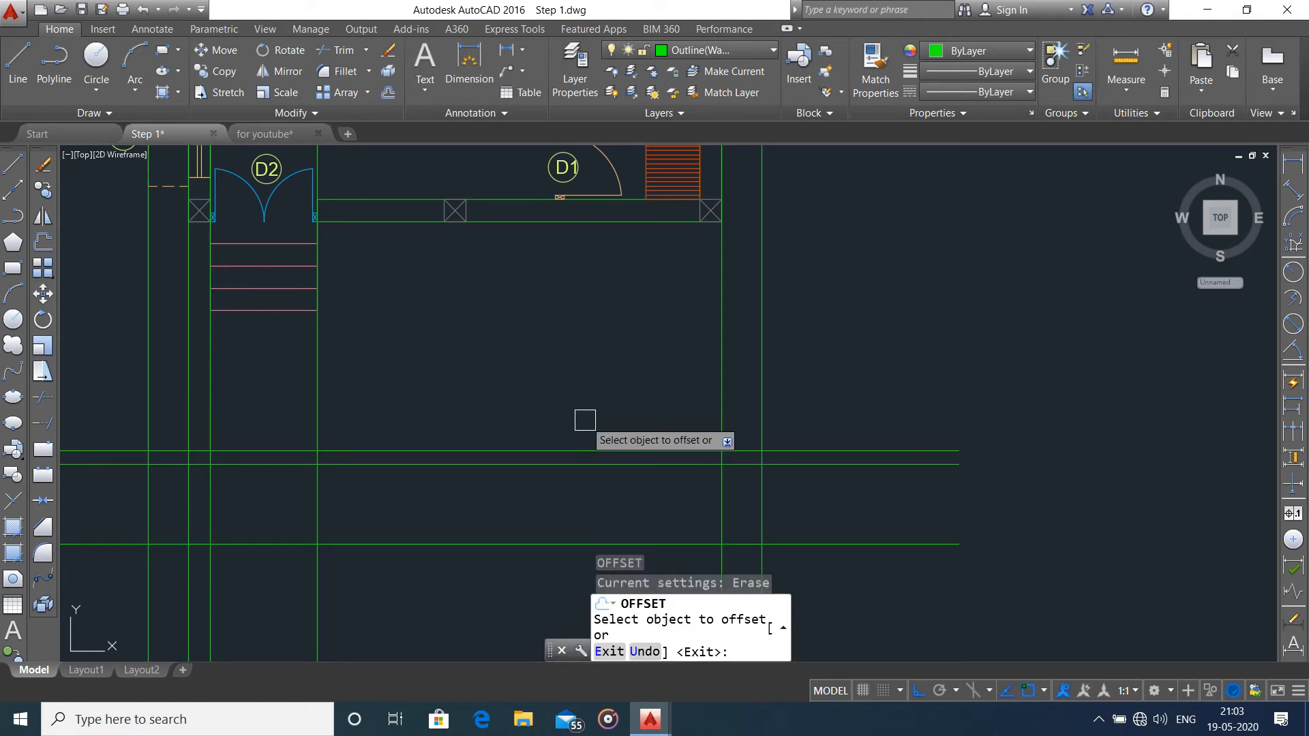
pyautogui.click(578, 450)
pyautogui.click(580, 396)
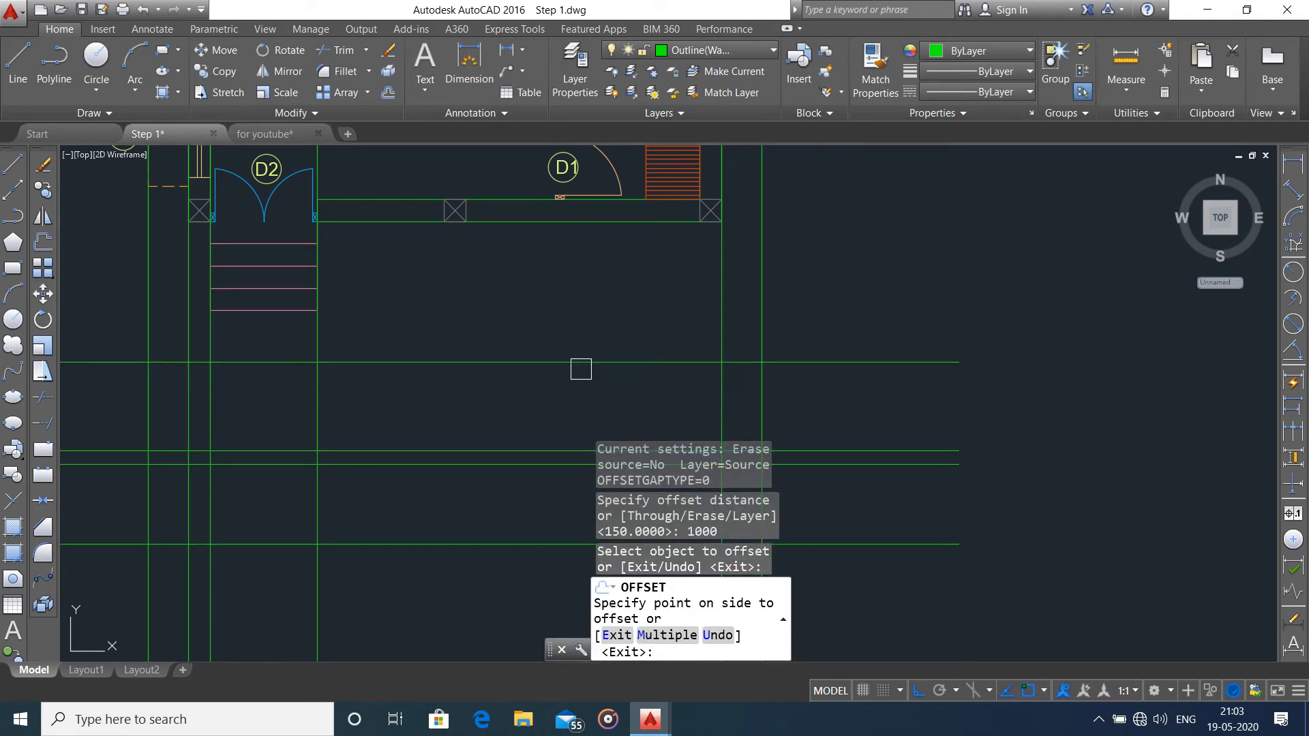
pyautogui.moveTo(581, 378); pyautogui.dragTo(620, 364, button='middle')
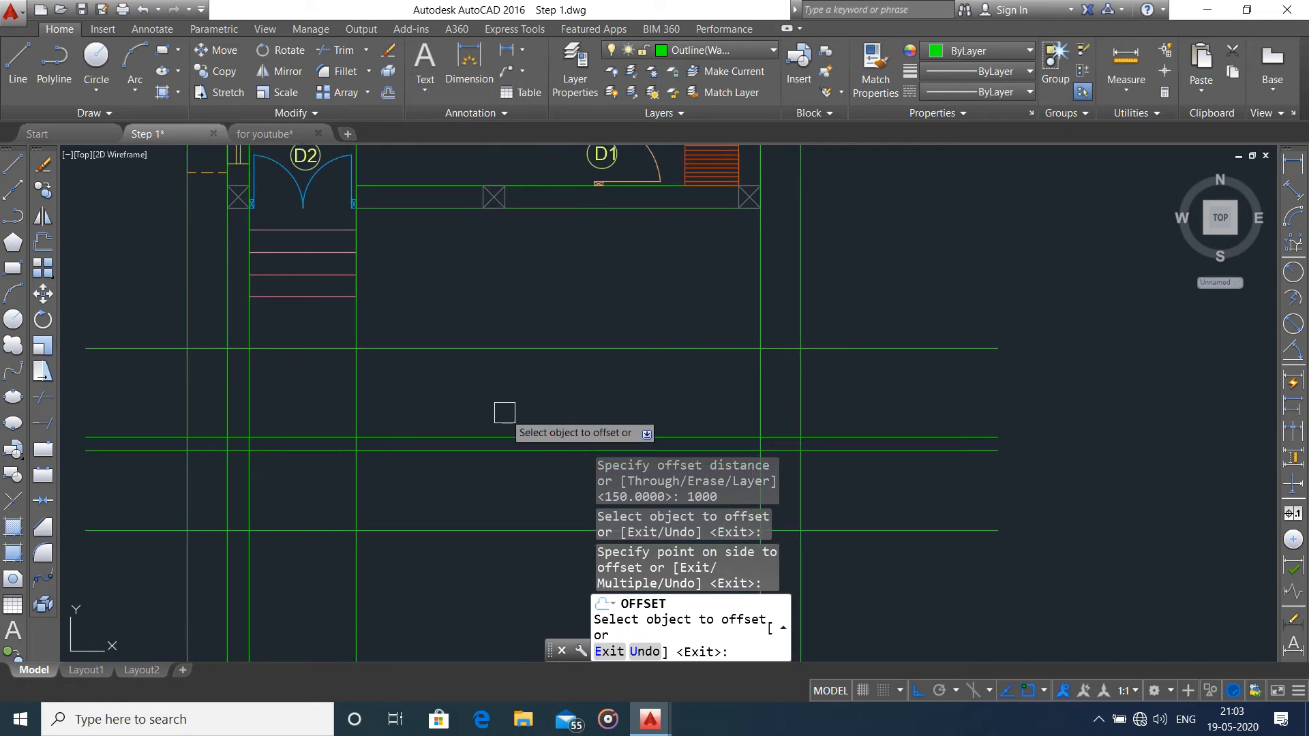
pyautogui.press('Escape')
pyautogui.scroll(-2, 505, 387)
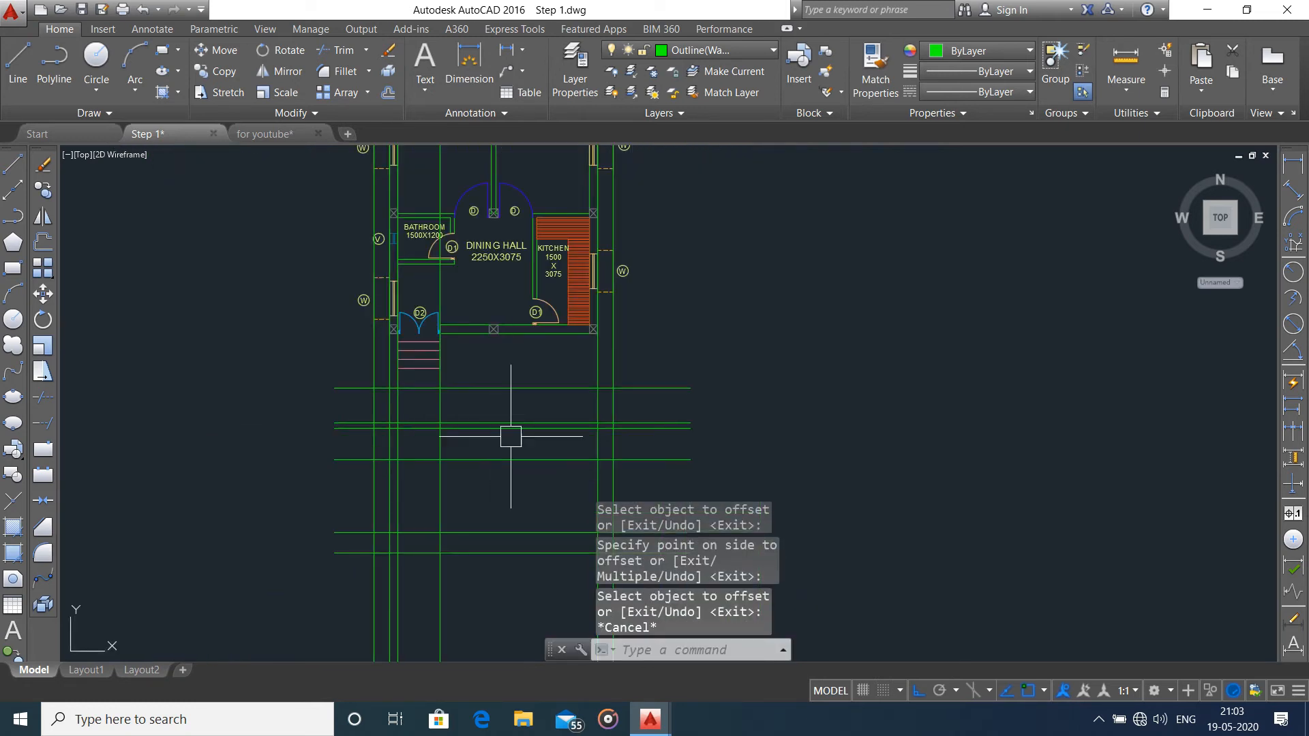
pyautogui.scroll(3, 481, 406)
pyautogui.moveTo(482, 406); pyautogui.dragTo(463, 442, button='middle')
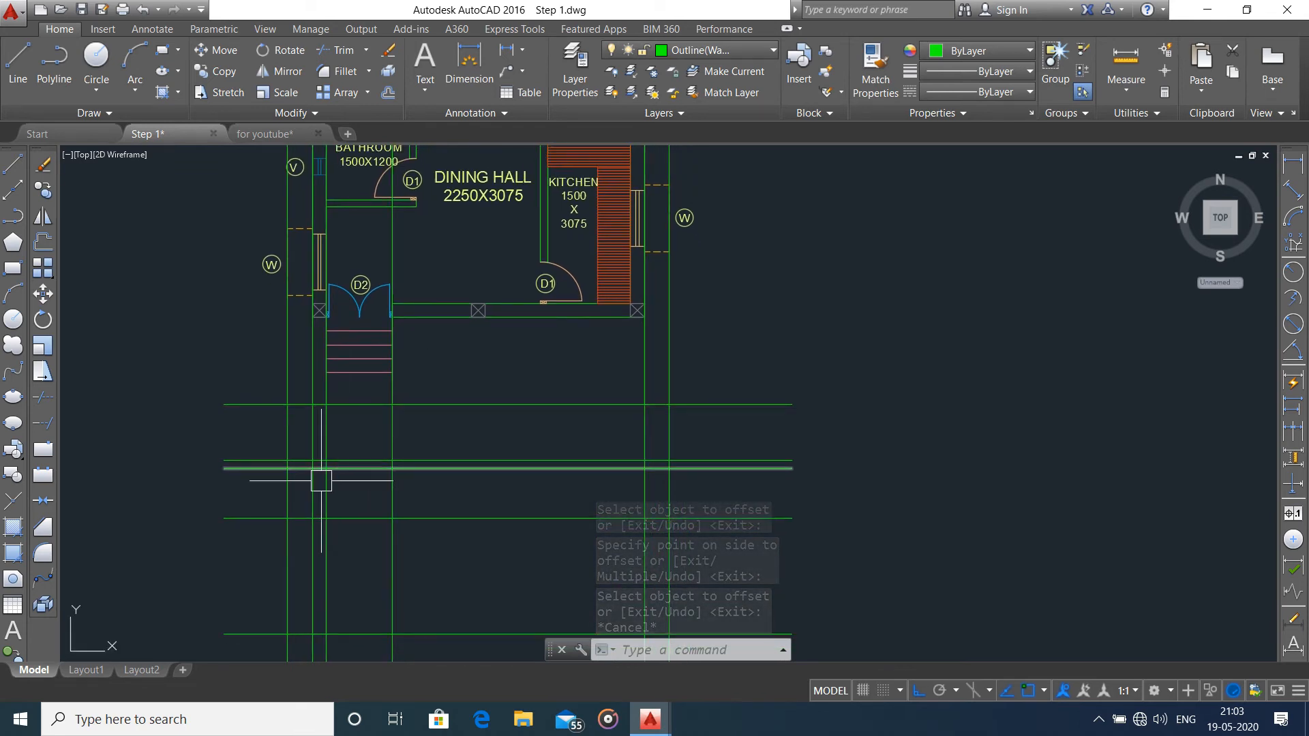
pyautogui.scroll(2, 295, 454)
pyautogui.scroll(-2, 379, 444)
pyautogui.moveTo(520, 406)
pyautogui.mouseDown(button='middle')
pyautogui.moveTo(510, 444)
pyautogui.moveTo(497, 436)
pyautogui.moveTo(541, 369)
pyautogui.mouseUp(button='middle')
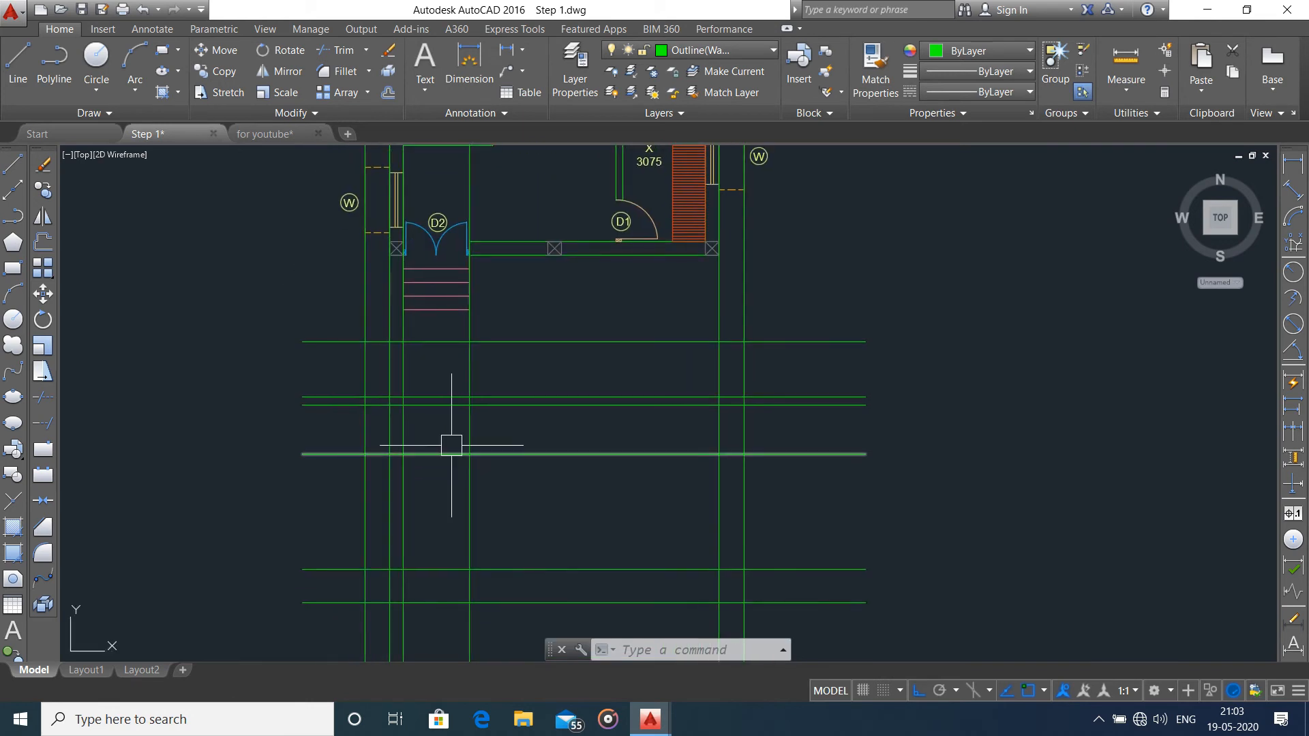
pyautogui.scroll(-2, 534, 436)
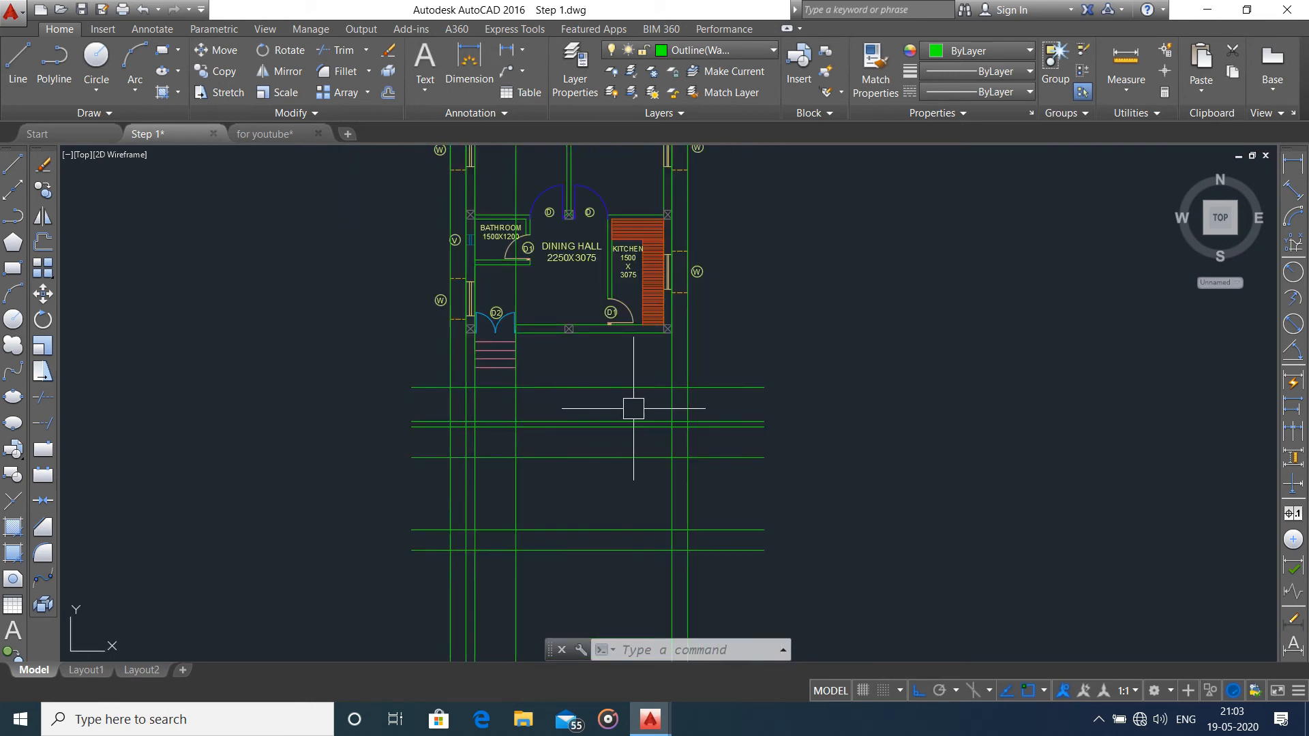
# - Trim the horizontal level lines where they overhang the rightmost vertical construction line
pyautogui.scroll(-2, 634, 408)
pyautogui.moveTo(634, 423); pyautogui.dragTo(607, 439, button='middle')
pyautogui.write('tr')
pyautogui.press('Return')
pyautogui.press('Return')
pyautogui.scroll(1, 707, 401)
pyautogui.moveTo(707, 400); pyautogui.dragTo(688, 274, button='middle')
pyautogui.click(687, 275)
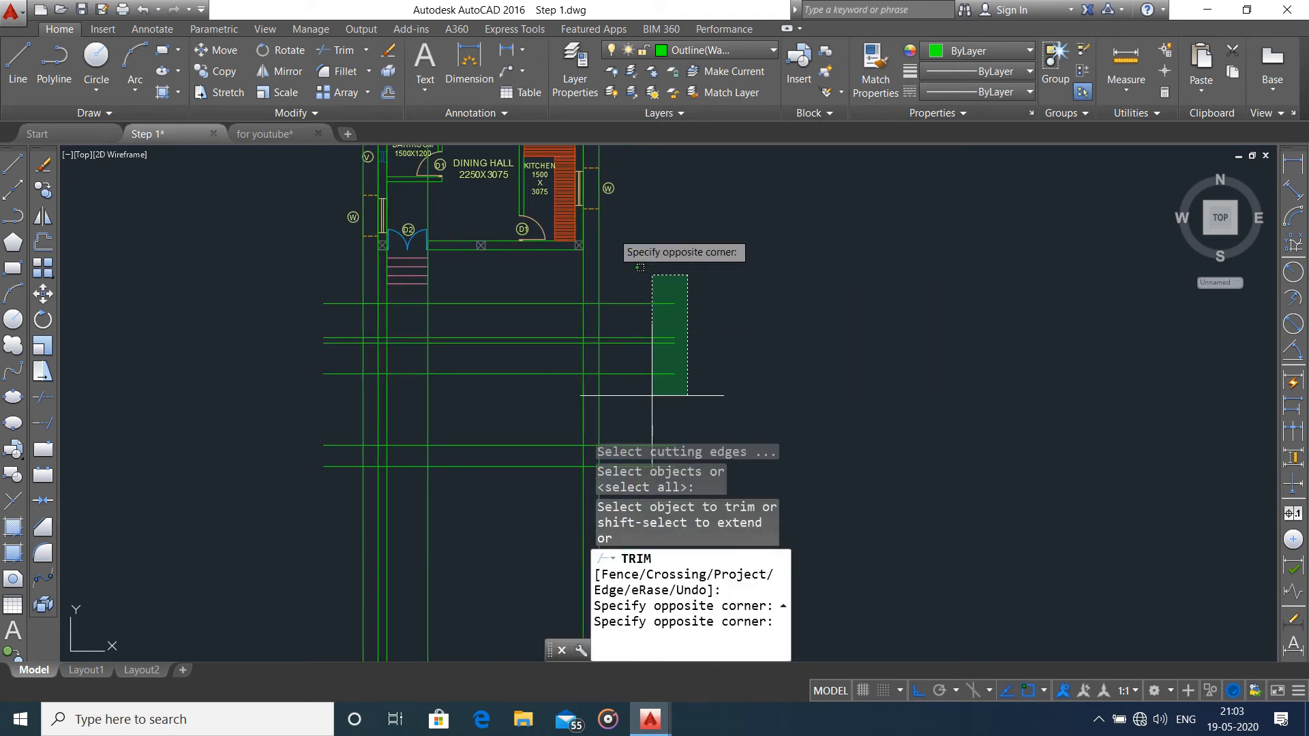
pyautogui.moveTo(610, 505); pyautogui.dragTo(594, 366, button='middle')
pyautogui.click(595, 365)
# - Trim the vertical lines below the lowest level line and the horizontal overhangs beyond the leftmost vertical line
pyautogui.scroll(-1, 596, 366)
pyautogui.click(605, 376)
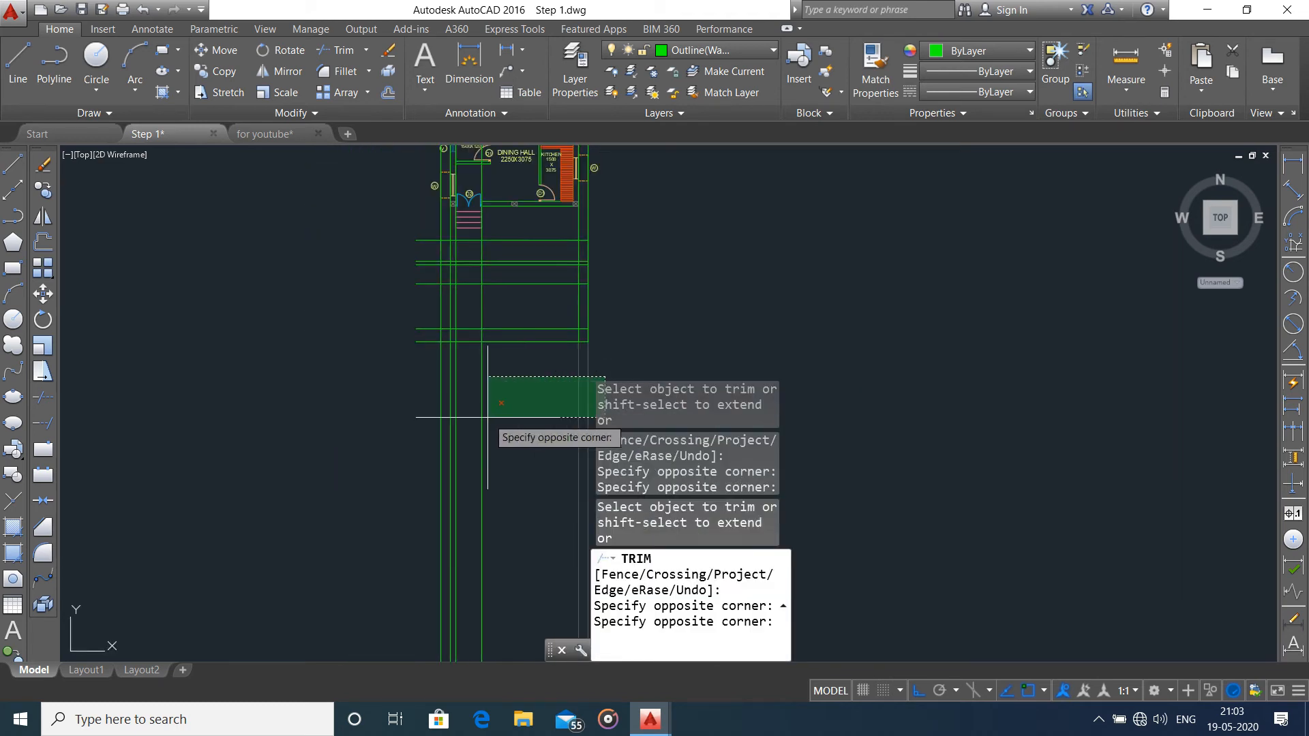
pyautogui.click(423, 429)
pyautogui.scroll(2, 433, 218)
pyautogui.click(423, 262)
pyautogui.click(388, 555)
# - Trim the vertical construction lines between the floor plan and the topmost level line of the elevation
pyautogui.moveTo(482, 368); pyautogui.dragTo(416, 538, button='middle')
pyautogui.scroll(1, 716, 385)
pyautogui.moveTo(716, 384); pyautogui.dragTo(673, 287, button='middle')
pyautogui.click(771, 307)
pyautogui.click(428, 345)
pyautogui.click(342, 362)
pyautogui.click(105, 366)
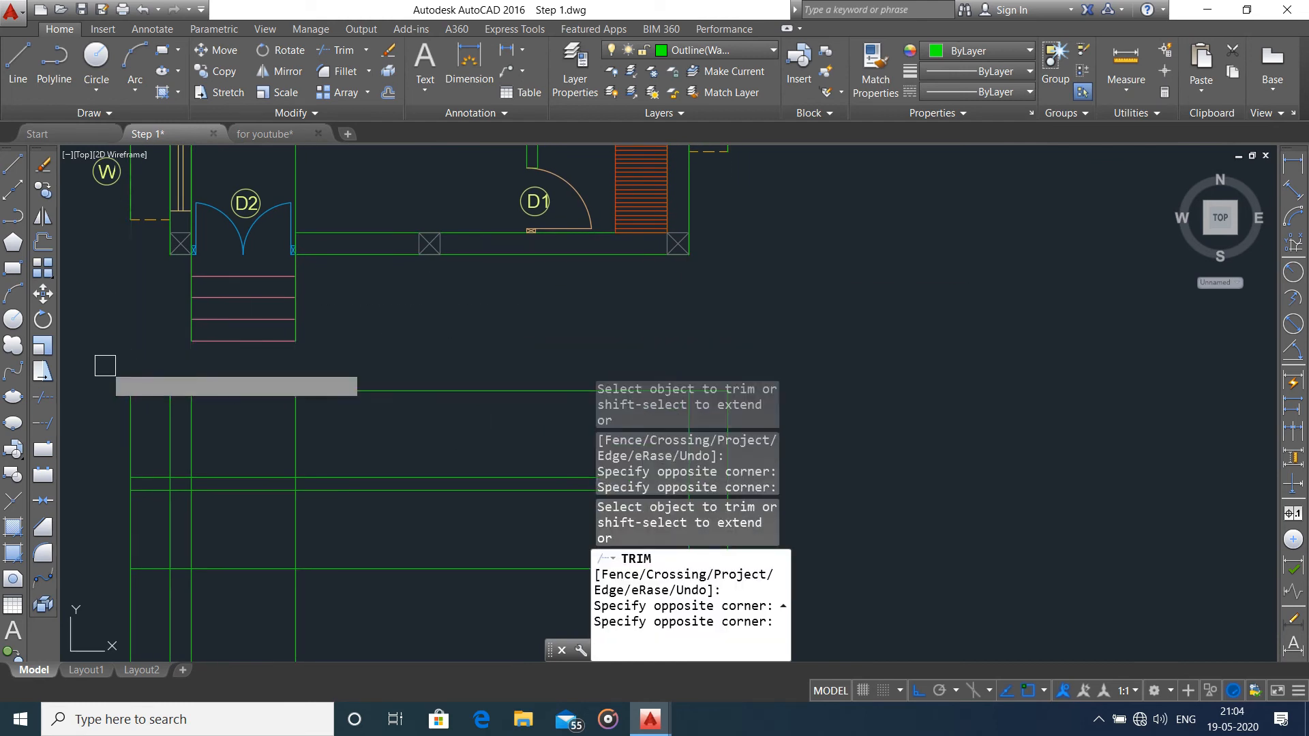
# - Erase the six leftover vertical construction lines that run across and above the floor plan
pyautogui.scroll(-2, 218, 354)
pyautogui.moveTo(391, 213); pyautogui.dragTo(477, 482, button='middle')
pyautogui.scroll(-1, 371, 409)
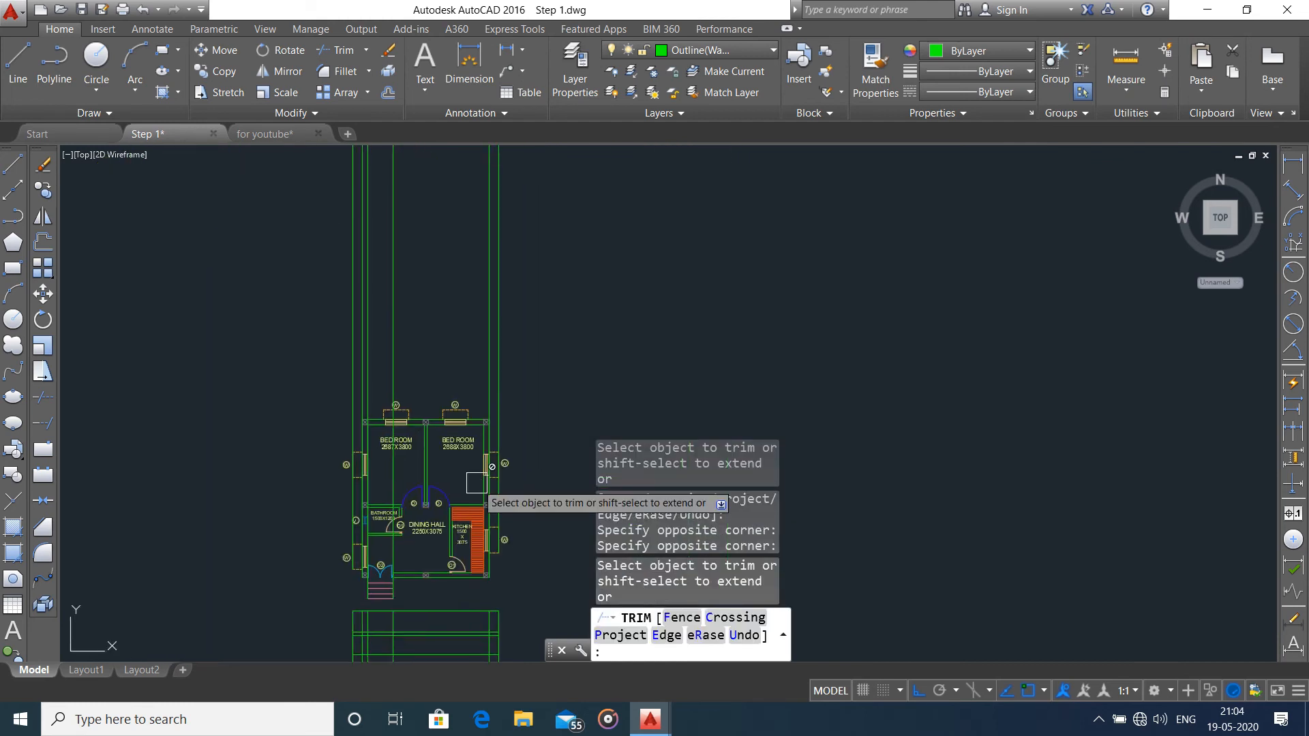
pyautogui.press('Escape')
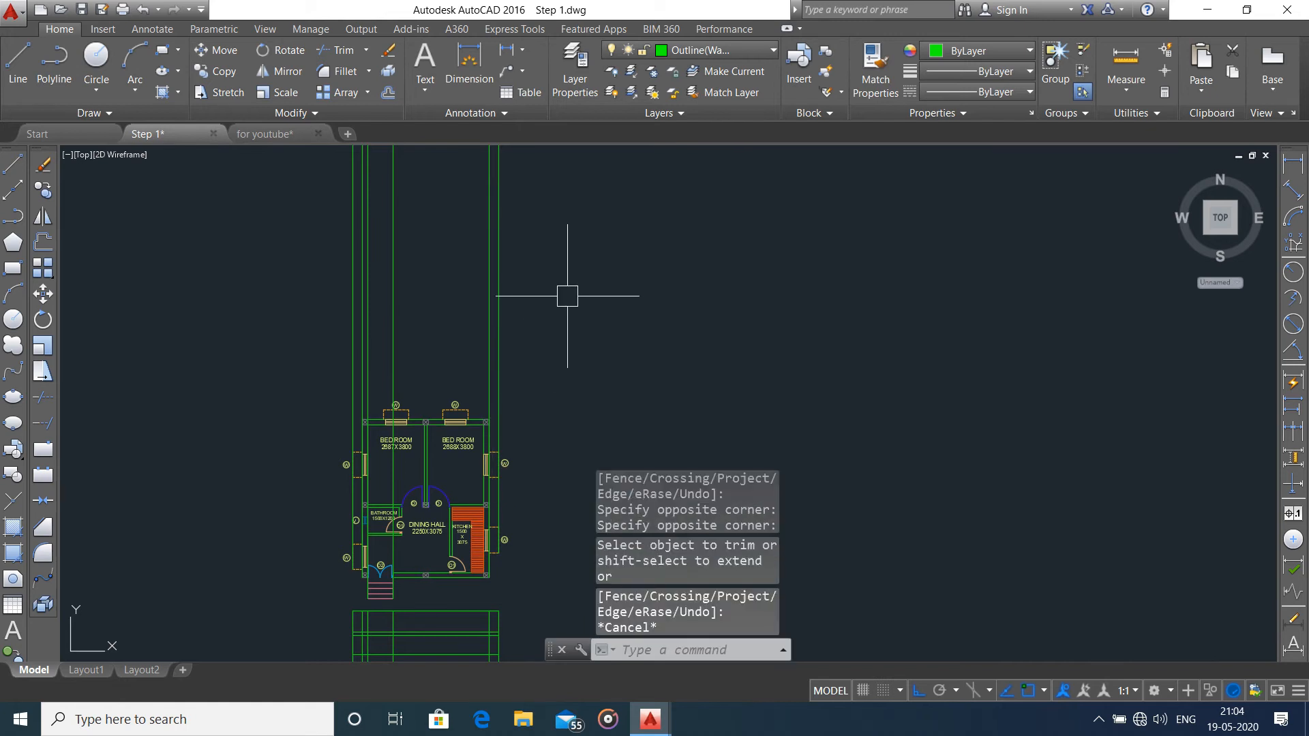
pyautogui.click(566, 296)
pyautogui.click(346, 329)
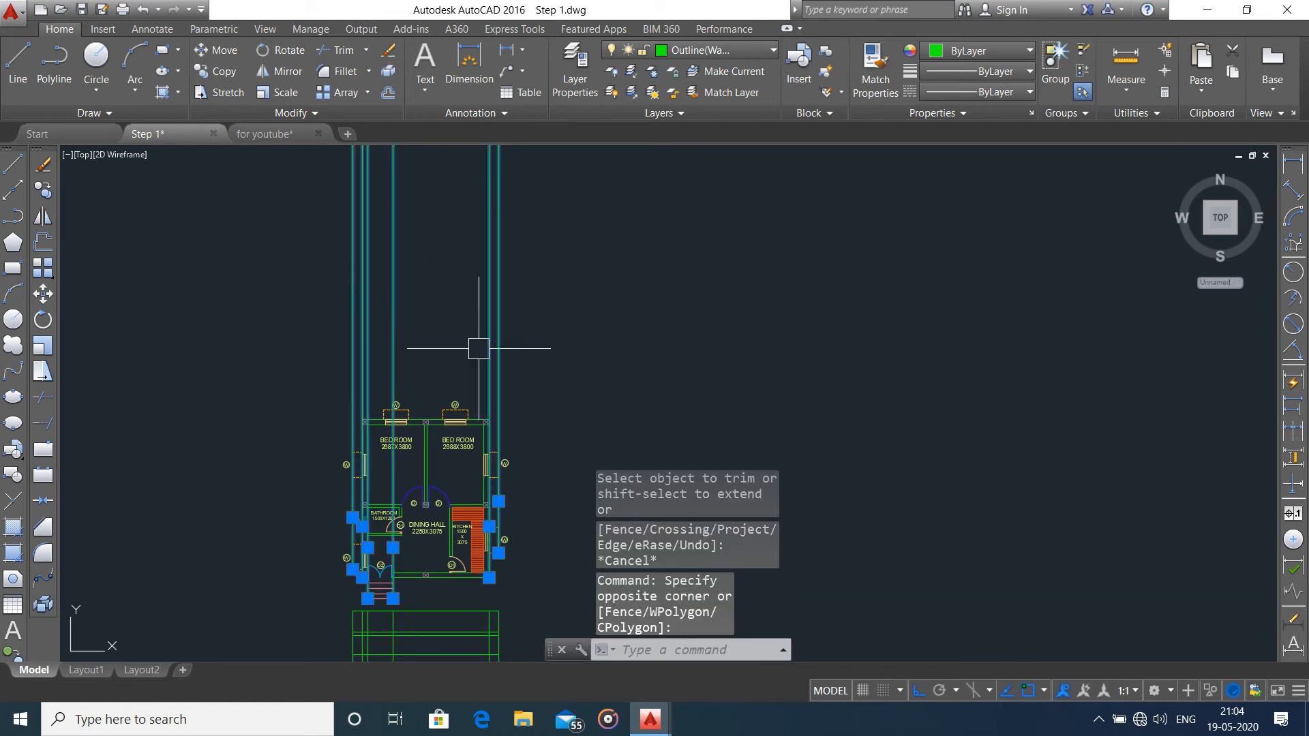
pyautogui.press('Delete')
# - Examine how the elevation grid lines up with the entrance steps, door D2 and window projections in the plan
pyautogui.scroll(-2, 544, 467)
pyautogui.scroll(4, 518, 382)
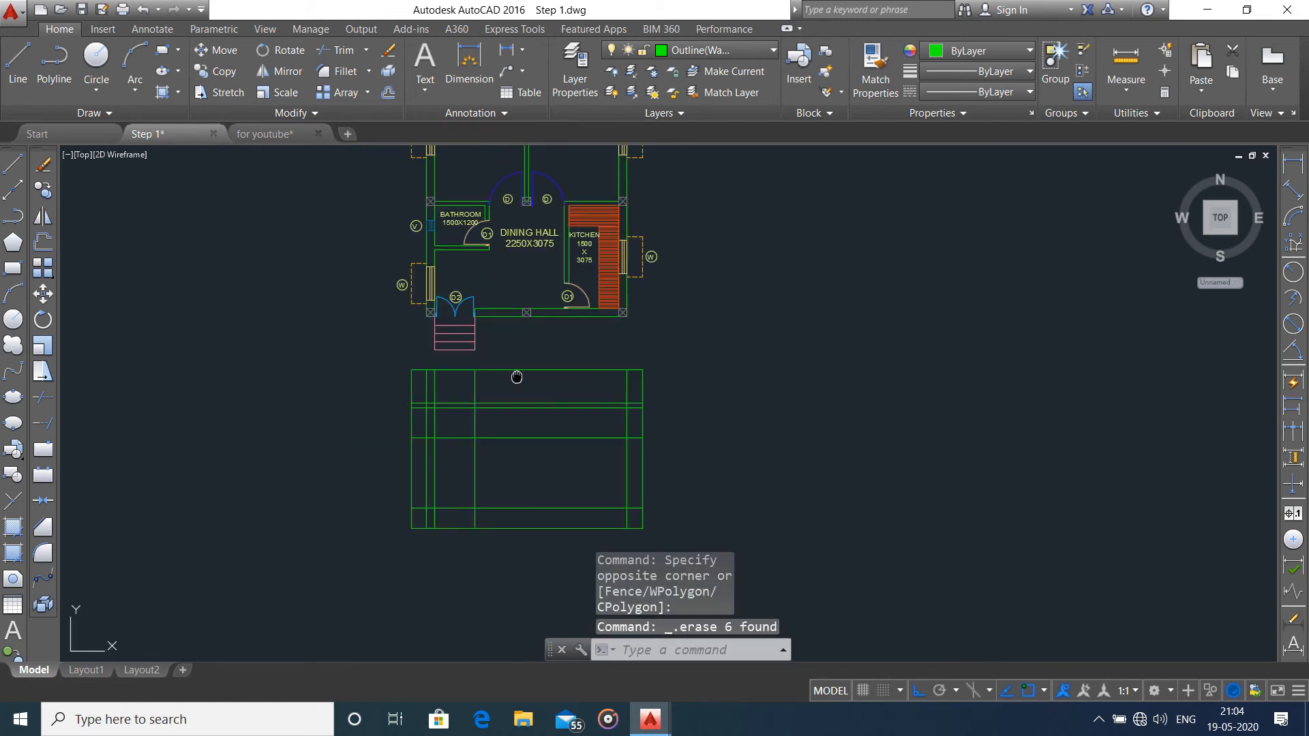
pyautogui.scroll(4, 410, 348)
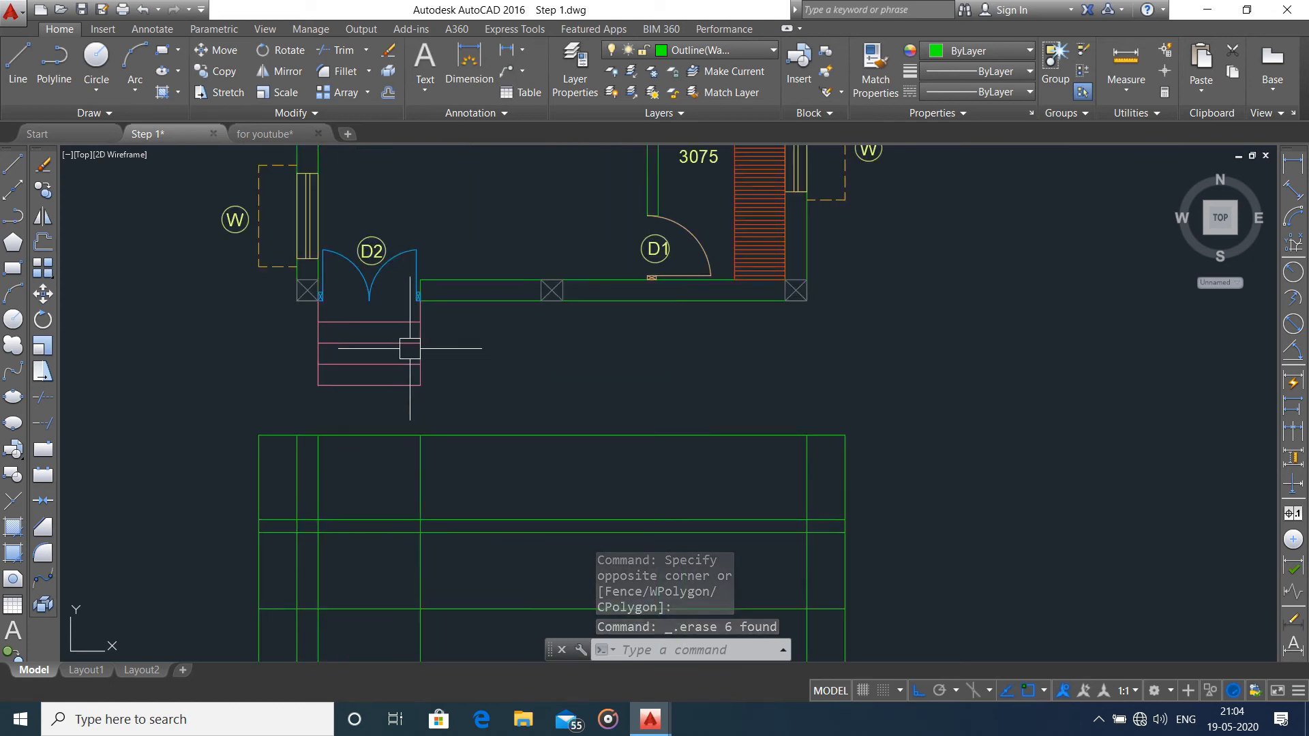
pyautogui.scroll(-2, 413, 349)
pyautogui.scroll(3, 412, 354)
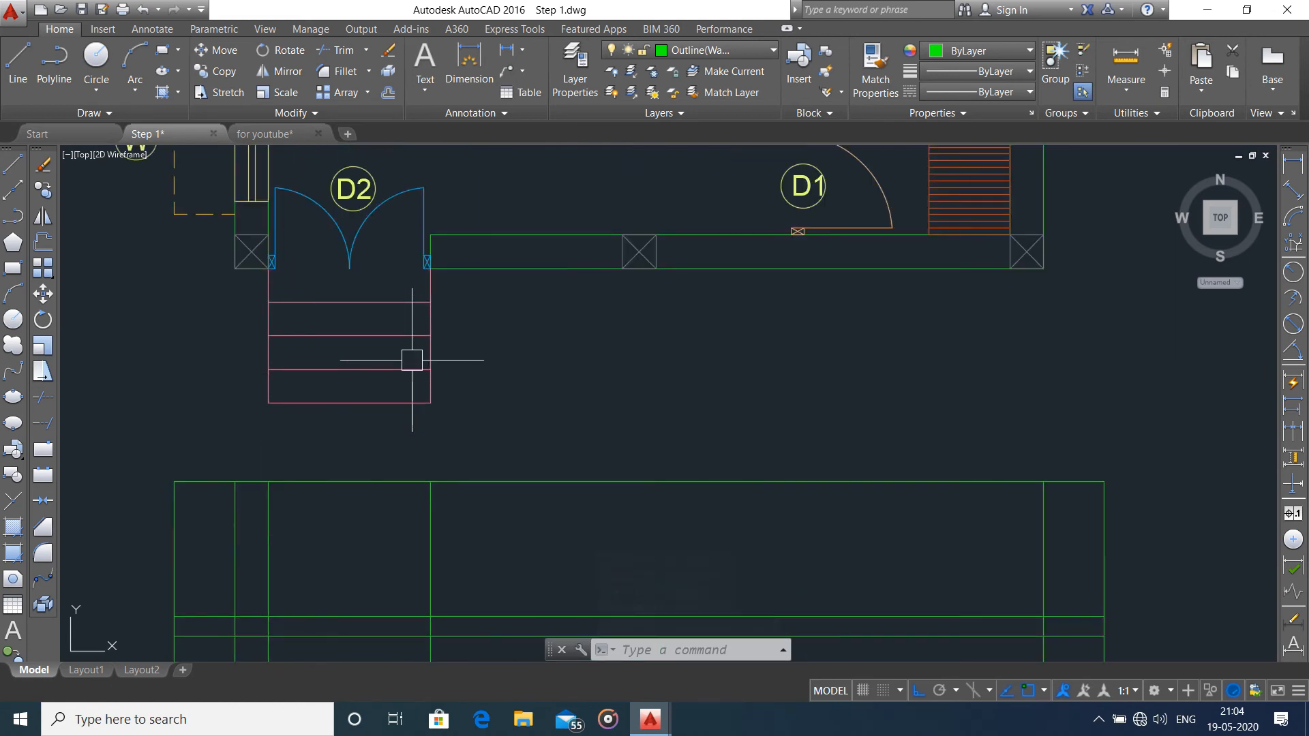
pyautogui.scroll(-2, 411, 360)
pyautogui.moveTo(476, 374); pyautogui.dragTo(472, 329, button='middle')
pyautogui.scroll(-3, 468, 359)
pyautogui.moveTo(516, 370)
pyautogui.mouseDown(button='middle')
pyautogui.moveTo(441, 368)
pyautogui.moveTo(404, 349)
pyautogui.mouseUp(button='middle')
pyautogui.scroll(2, 375, 392)
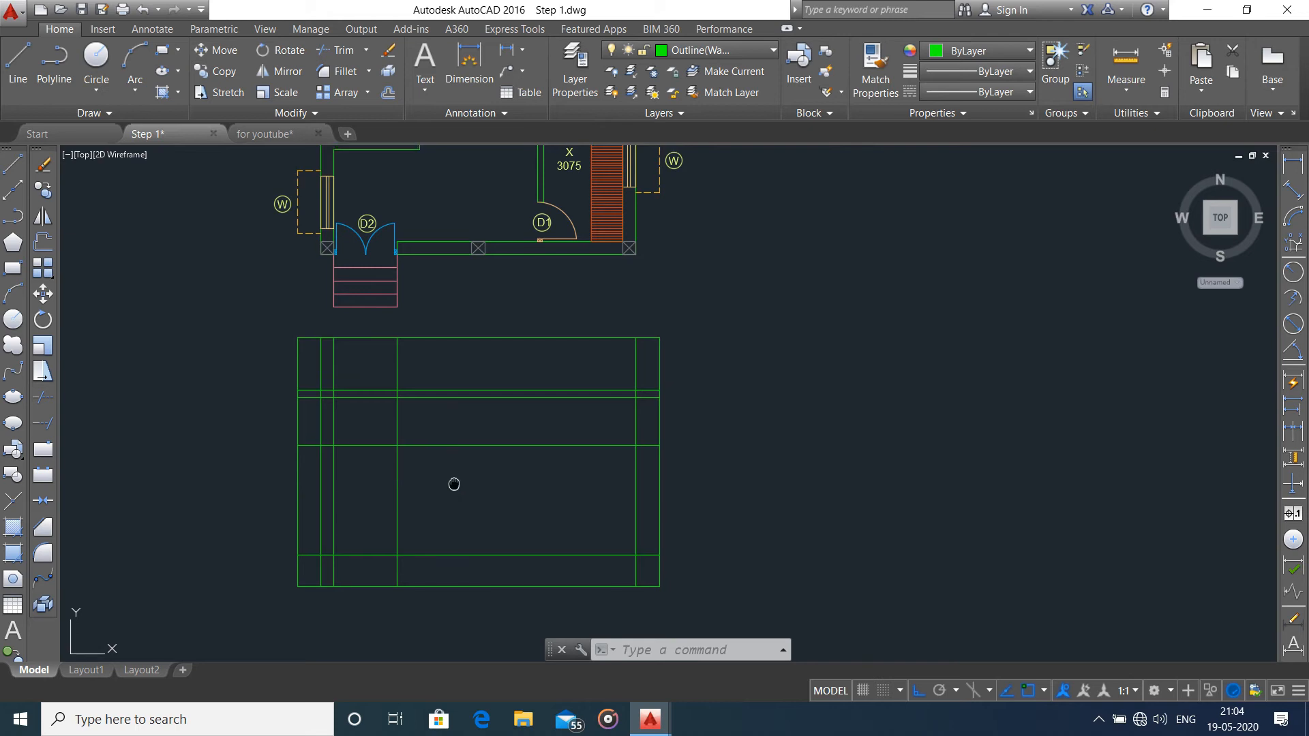
pyautogui.moveTo(452, 477); pyautogui.dragTo(453, 542, button='middle')
pyautogui.scroll(3, 368, 521)
pyautogui.scroll(-4, 352, 519)
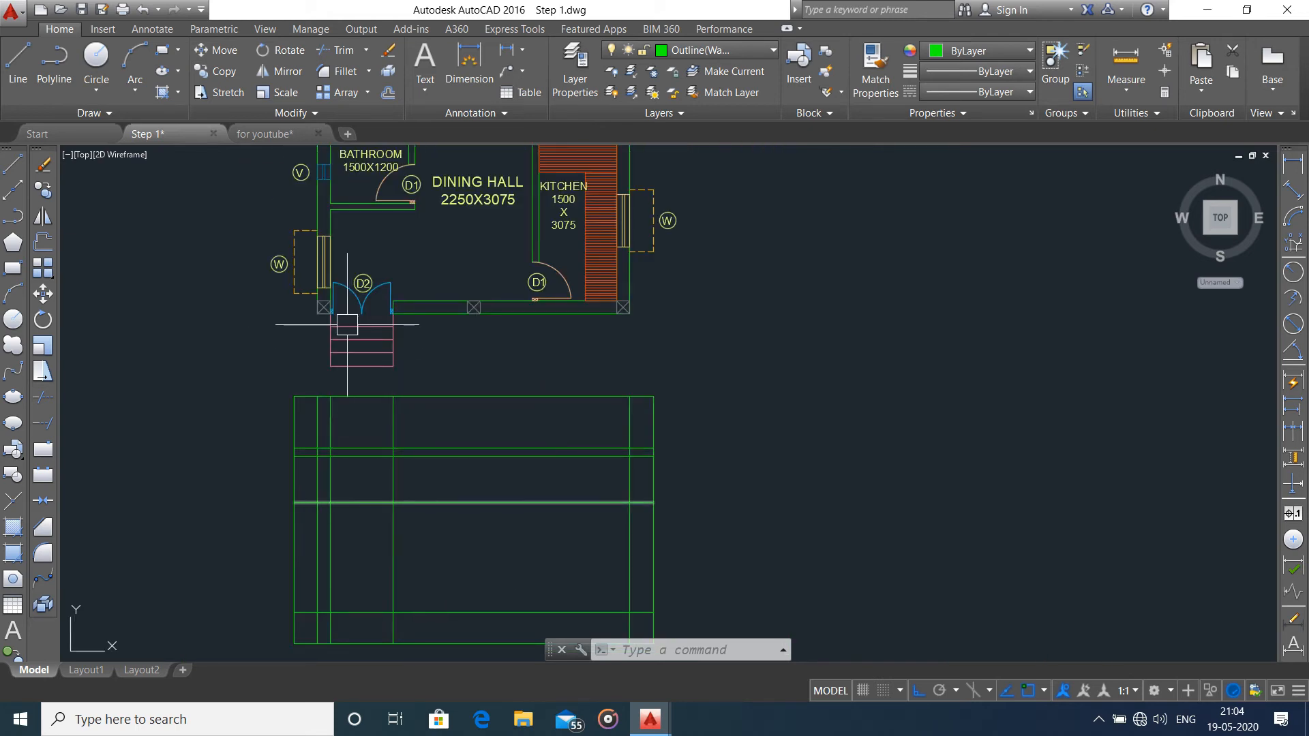
pyautogui.moveTo(341, 300); pyautogui.dragTo(341, 368, button='middle')
pyautogui.scroll(2, 307, 355)
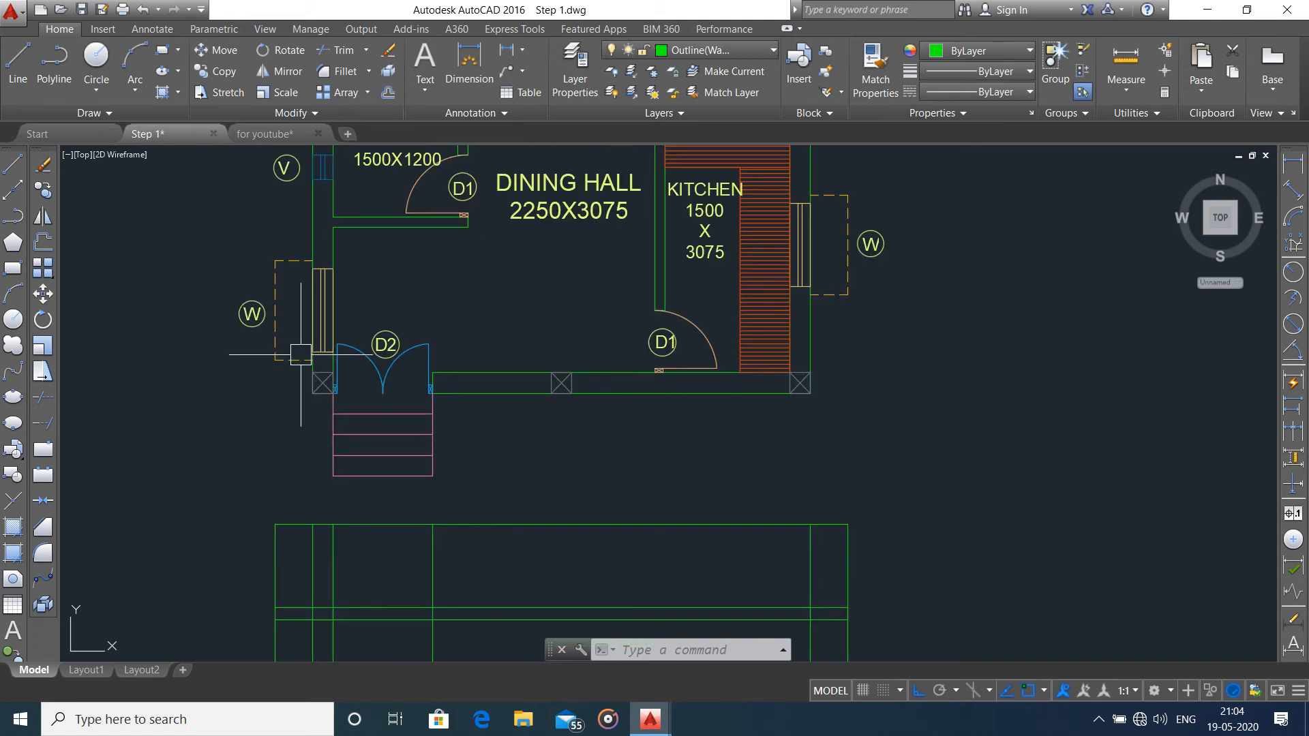
pyautogui.scroll(-2, 338, 413)
pyautogui.moveTo(457, 432); pyautogui.dragTo(449, 369, button='middle')
pyautogui.moveTo(620, 438); pyautogui.dragTo(565, 384, button='middle')
pyautogui.scroll(2, 481, 477)
pyautogui.moveTo(311, 472); pyautogui.dragTo(392, 410, button='middle')
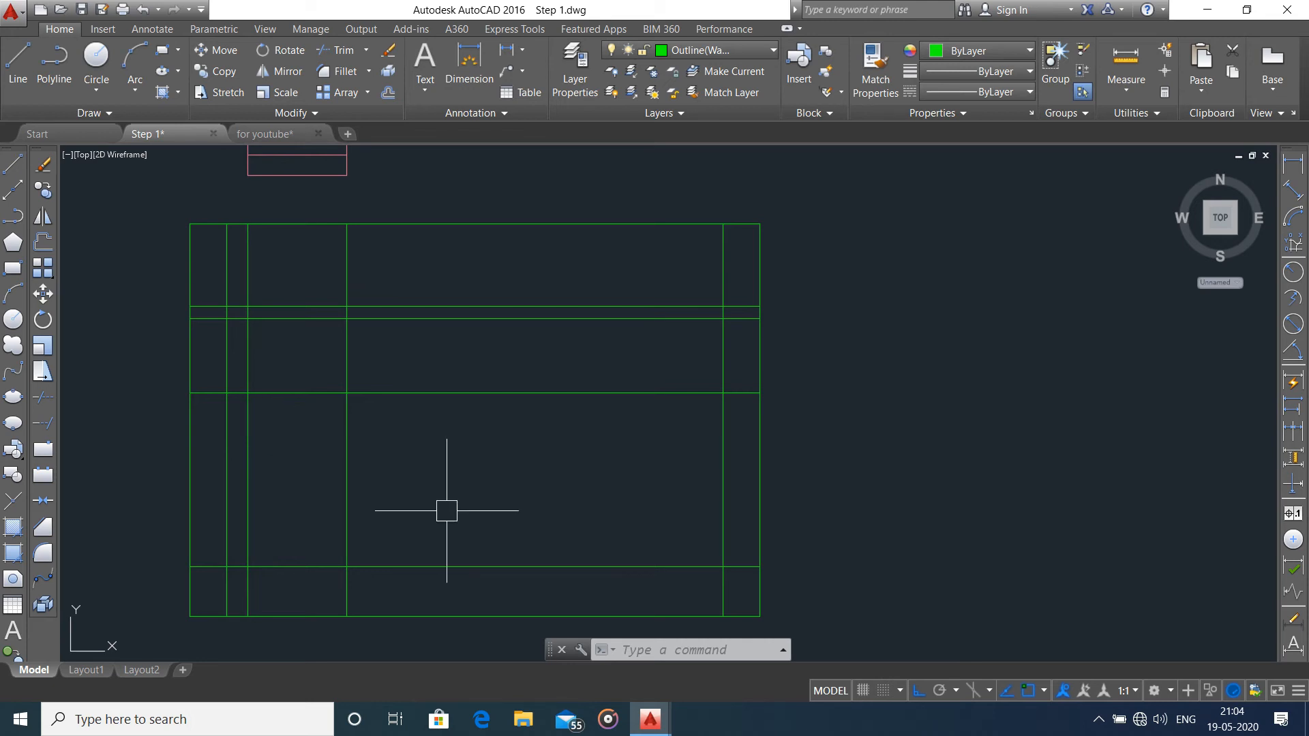
# - Offset the second horizontal line from the bottom of the elevation 1900 upward
pyautogui.press('Return')
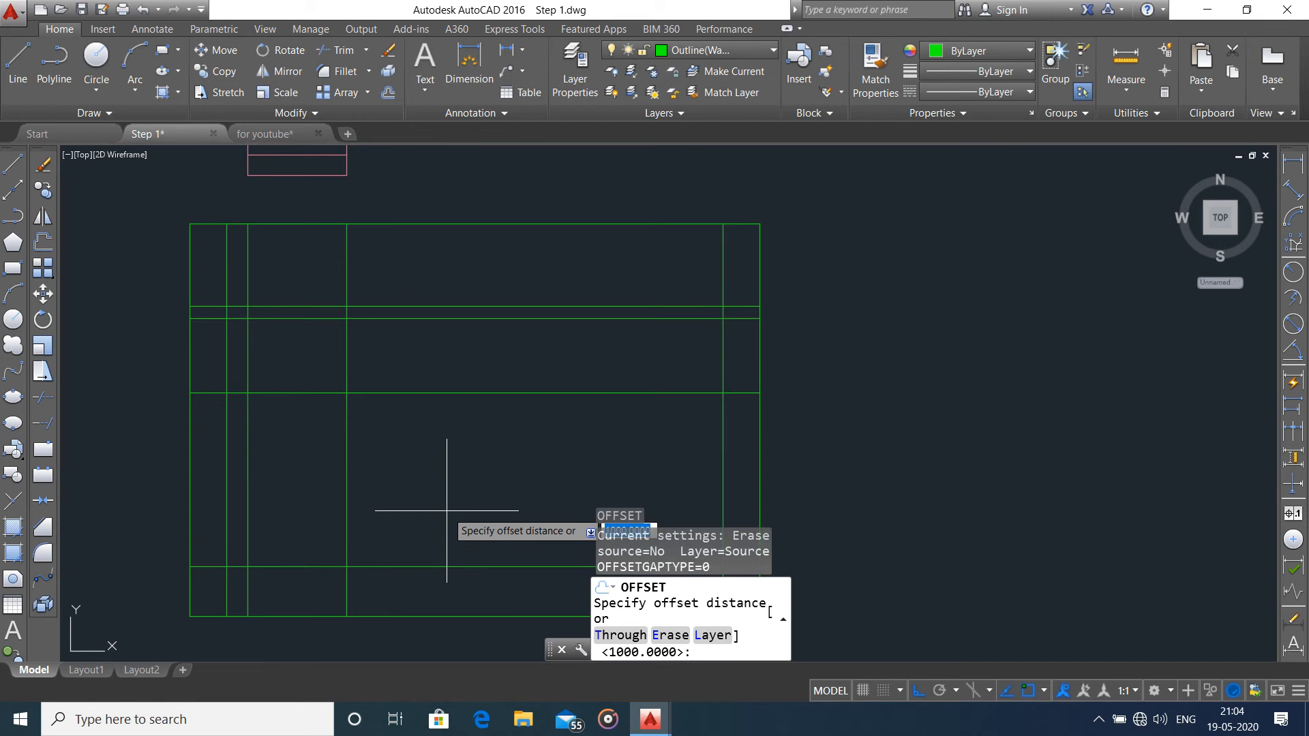
pyautogui.write('1900')
pyautogui.press('Return')
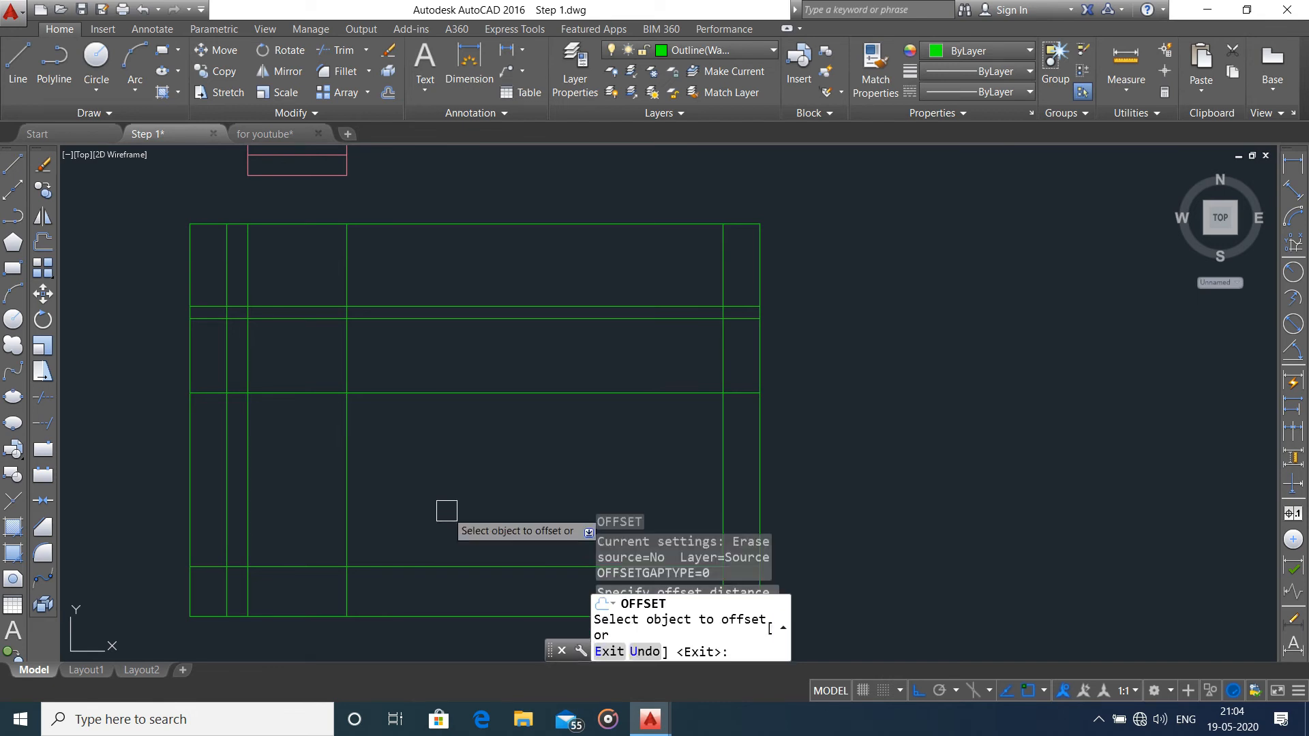
pyautogui.click(451, 566)
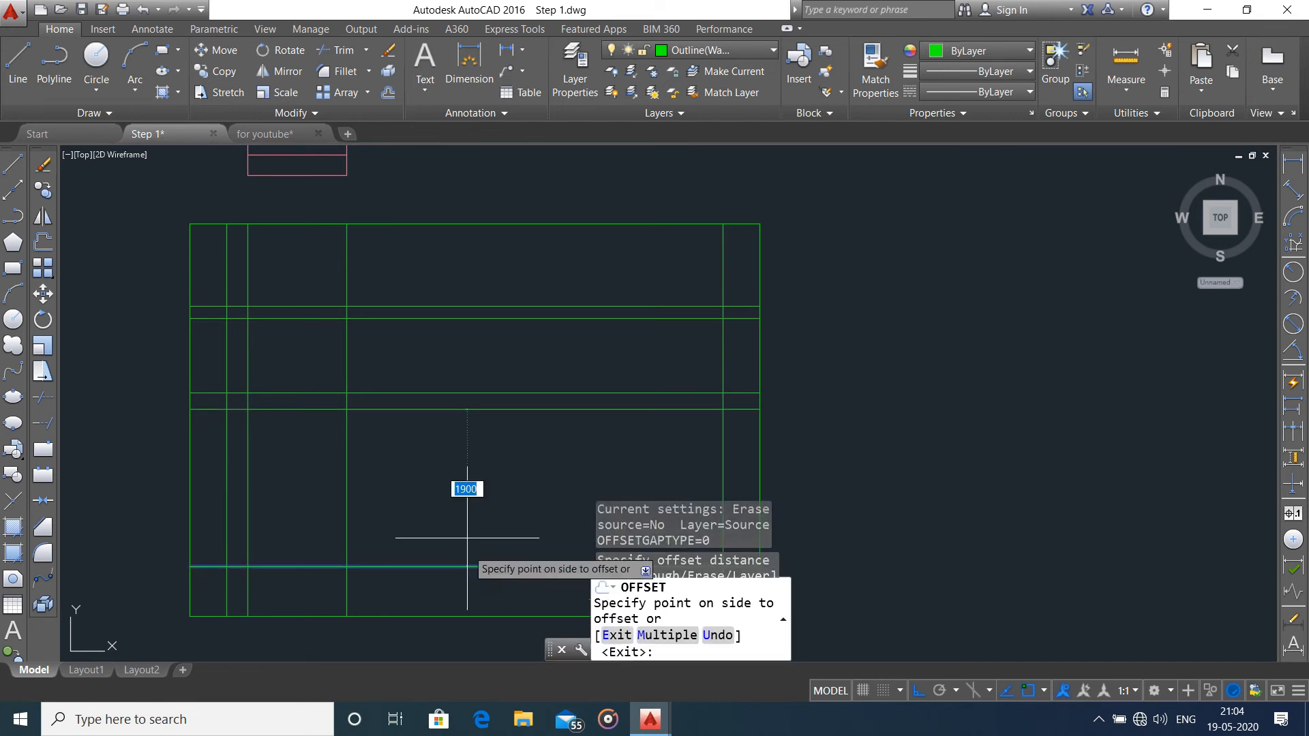
pyautogui.click(458, 414)
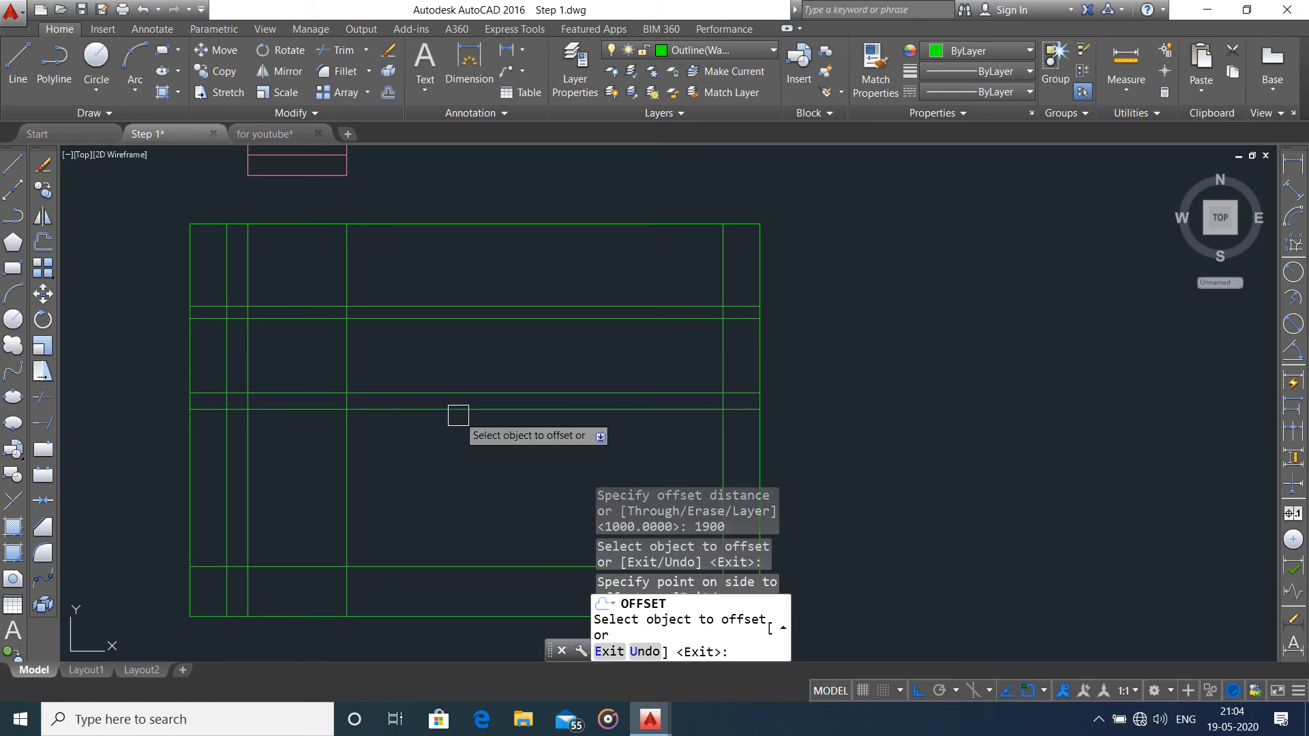
pyautogui.press('Escape')
# - Offset the horizontal line at 1900 height 150 upward to form a thin band
pyautogui.scroll(4, 537, 450)
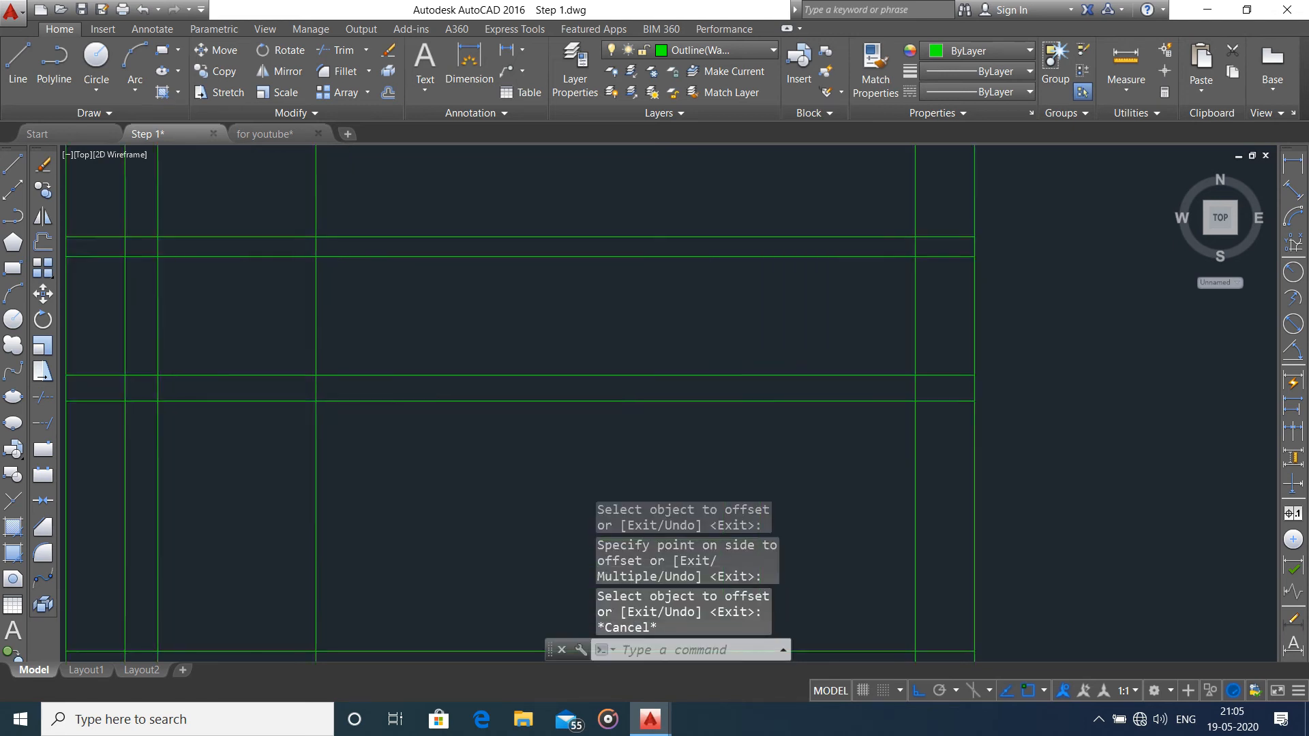
pyautogui.moveTo(295, 359); pyautogui.dragTo(306, 437, button='middle')
pyautogui.write('o')
pyautogui.press('Return')
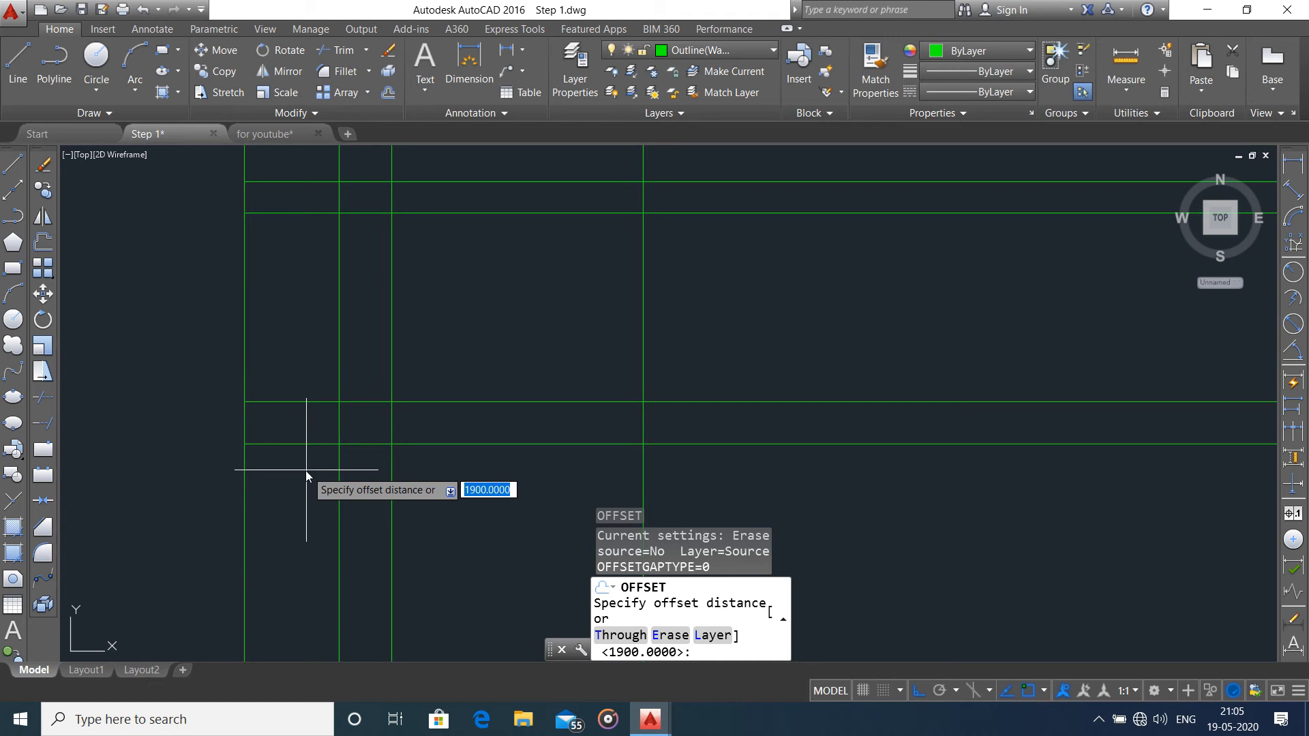
pyautogui.press('Return')
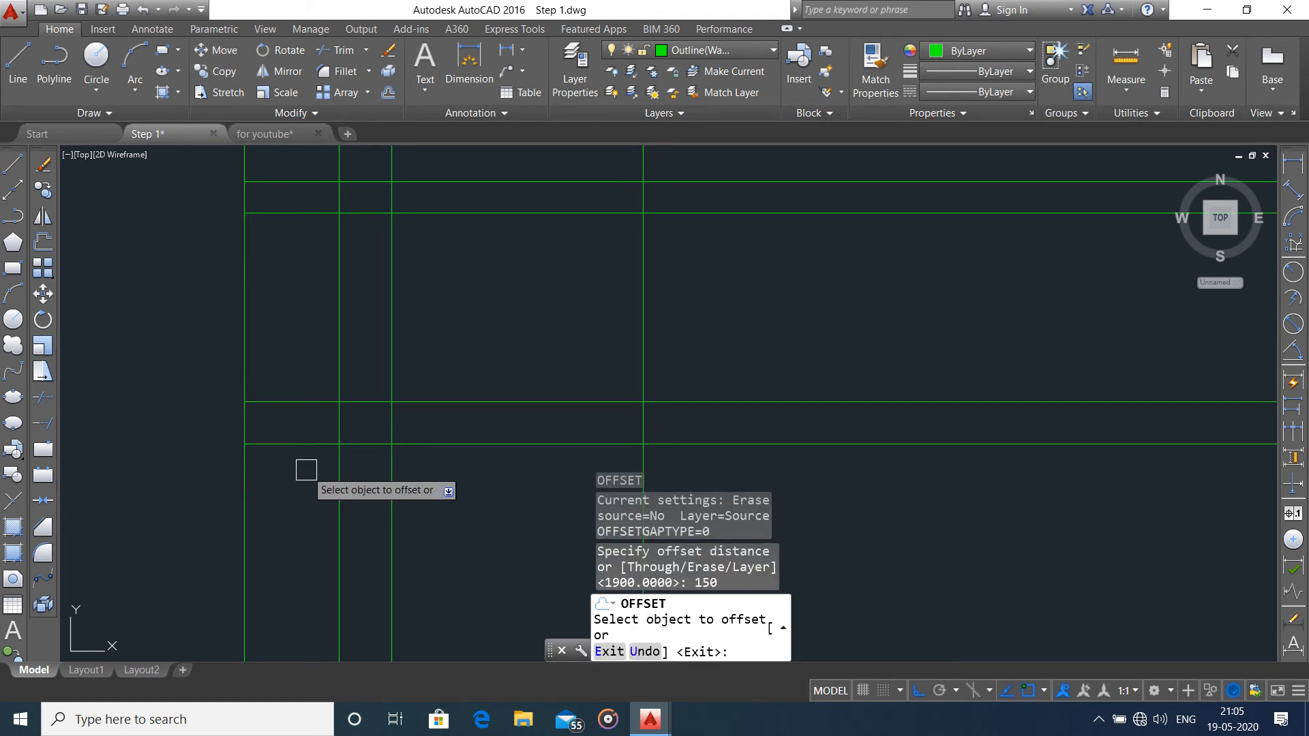
pyautogui.click(300, 444)
pyautogui.click(304, 430)
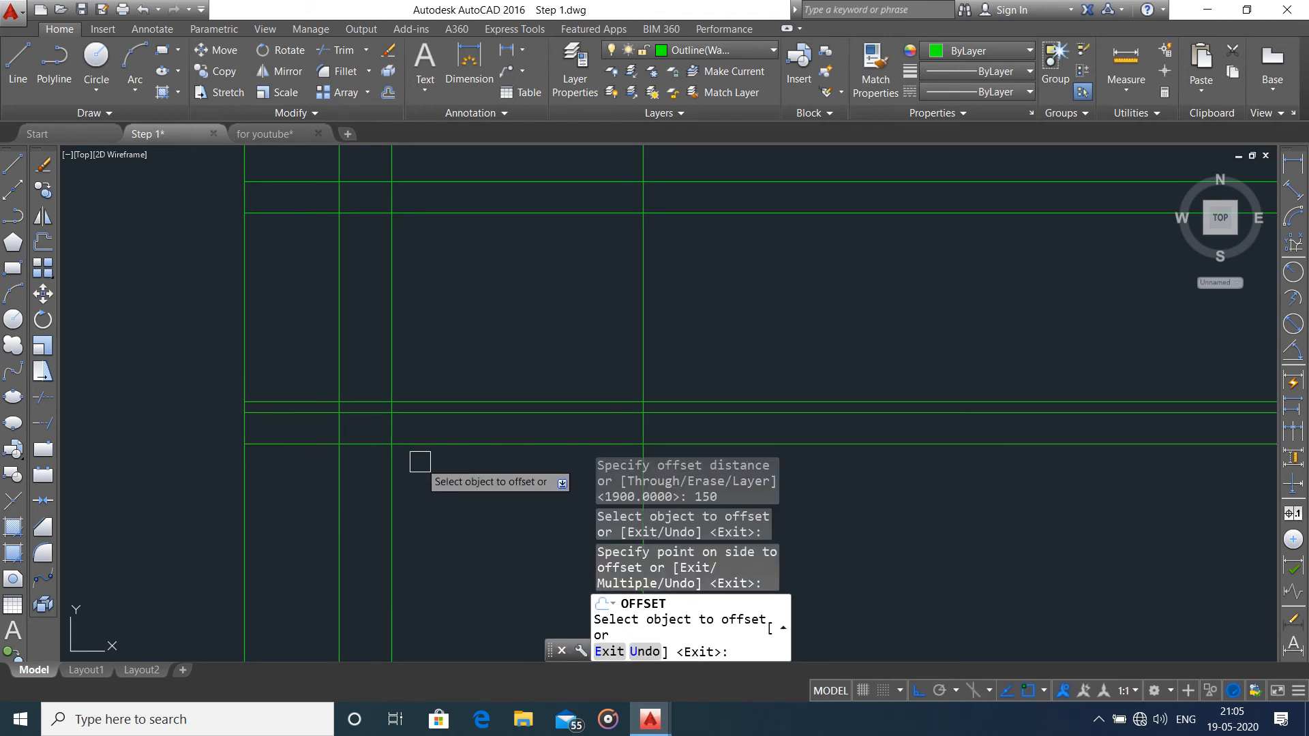
pyautogui.press('Escape')
# - Trim the leftmost vertical line below the closely spaced upper pair, keeping only its short segment across the 150 band
pyautogui.scroll(-5, 620, 423)
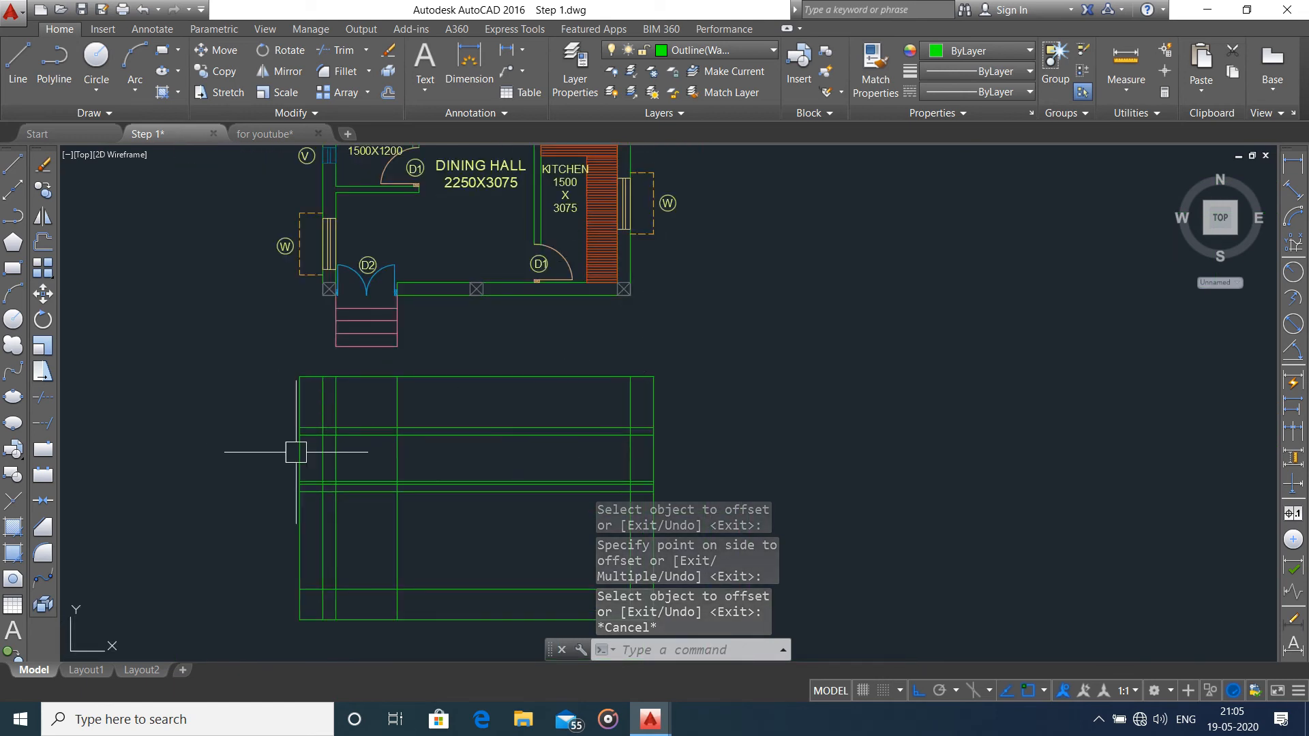
pyautogui.scroll(3, 365, 473)
pyautogui.scroll(5, 300, 420)
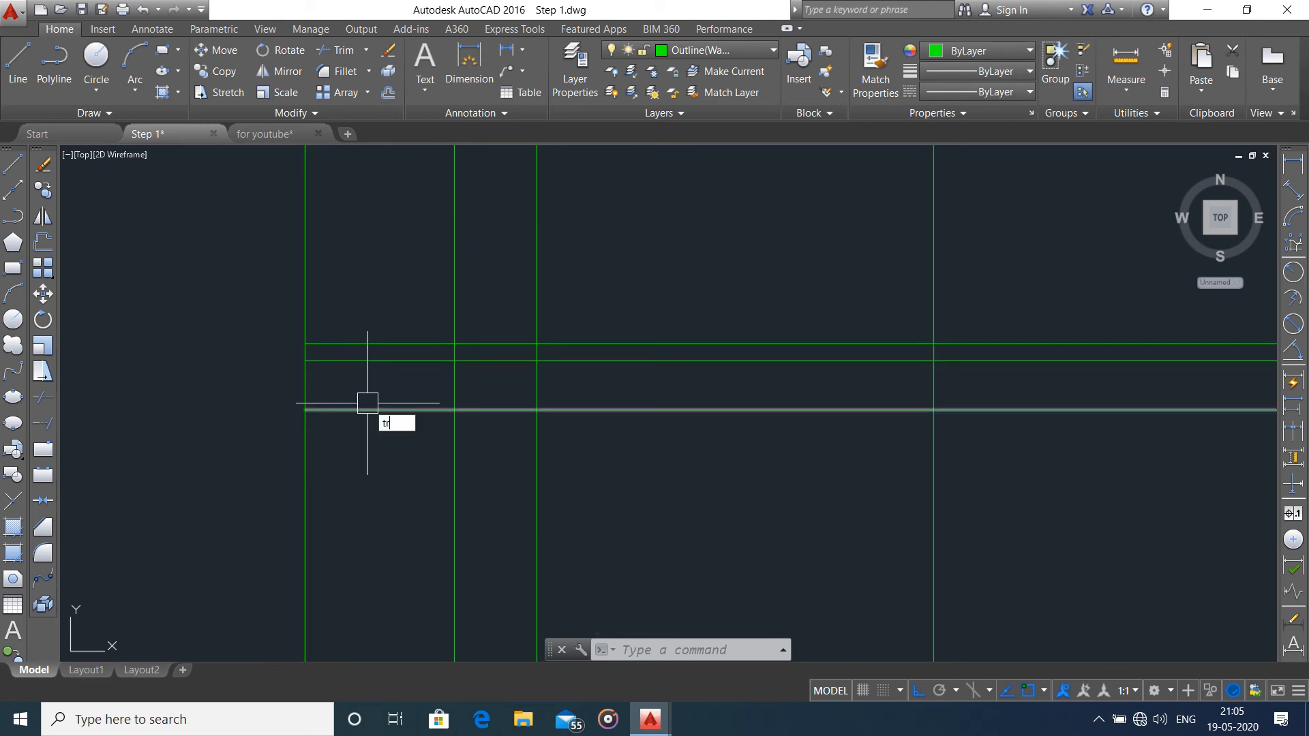
pyautogui.press('Return')
pyautogui.press('Return')
pyautogui.scroll(4, 315, 373)
pyautogui.click(310, 328)
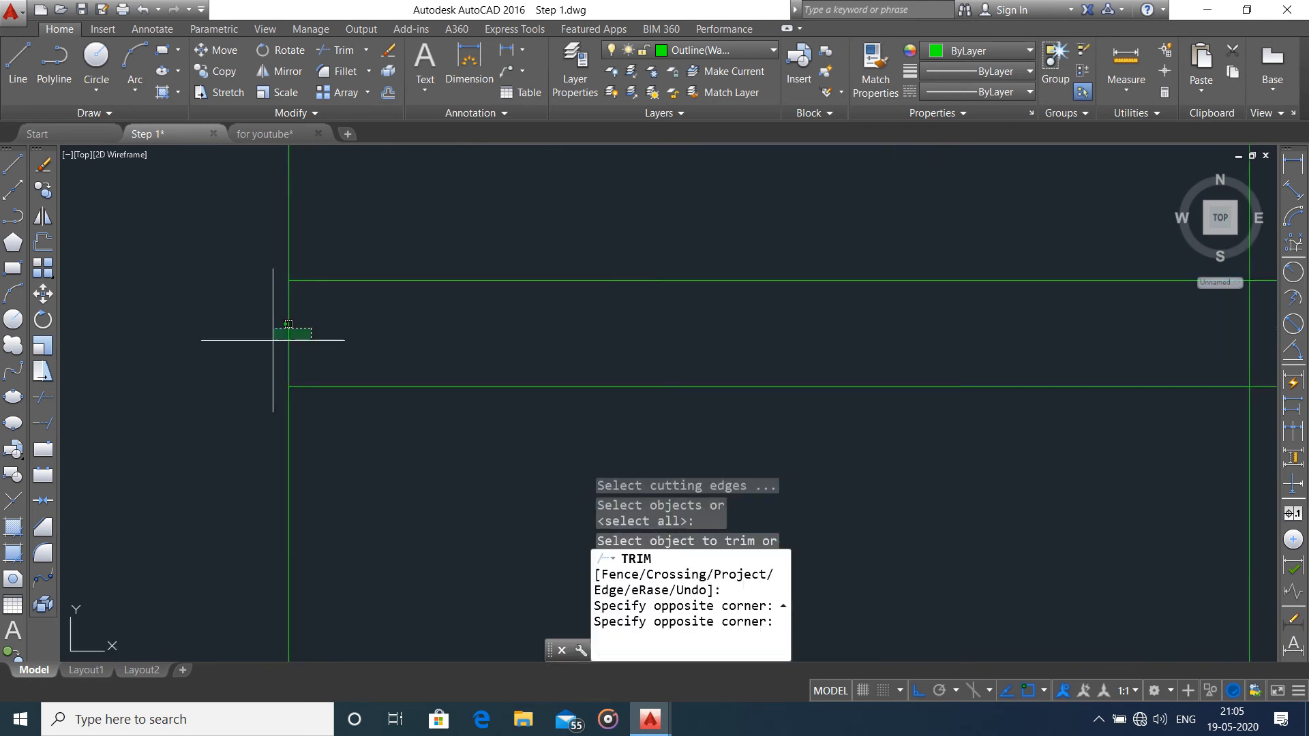
pyautogui.click(272, 340)
pyautogui.scroll(-4, 330, 203)
pyautogui.click(331, 436)
pyautogui.click(286, 501)
pyautogui.scroll(-6, 286, 508)
pyautogui.click(330, 403)
pyautogui.click(248, 470)
pyautogui.scroll(-2, 345, 346)
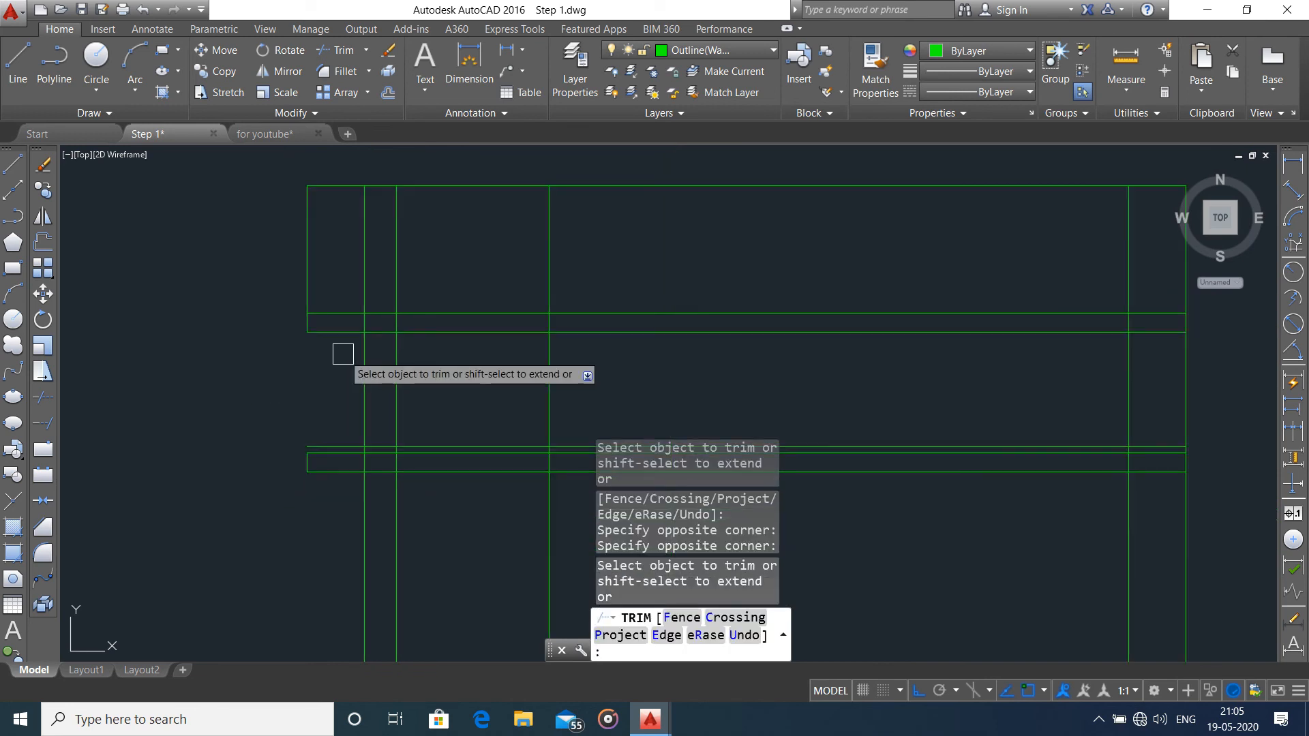
# - Trim the left overhangs of the top line, the upper pair and the line just above the 150 band to the wall line
pyautogui.scroll(-2, 343, 354)
pyautogui.click(319, 376)
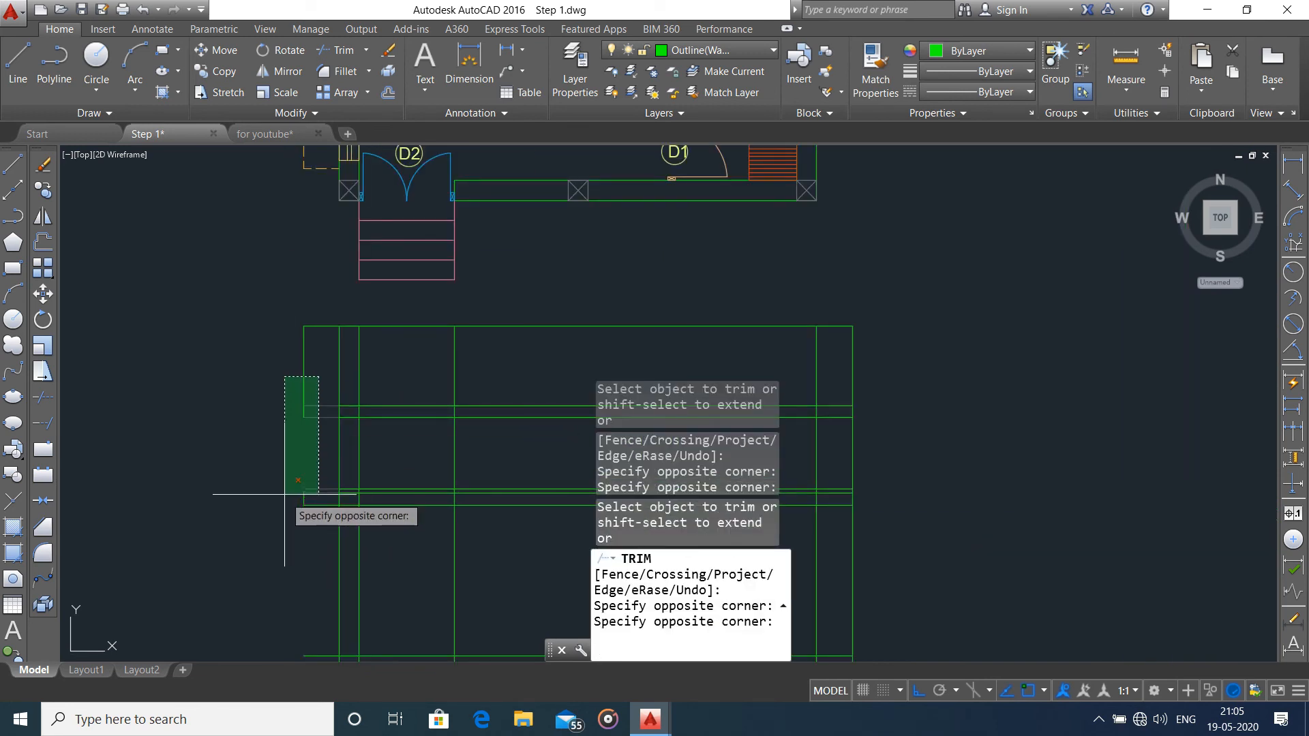
pyautogui.click(284, 494)
pyautogui.press('Escape')
pyautogui.scroll(4, 314, 328)
pyautogui.write('t')
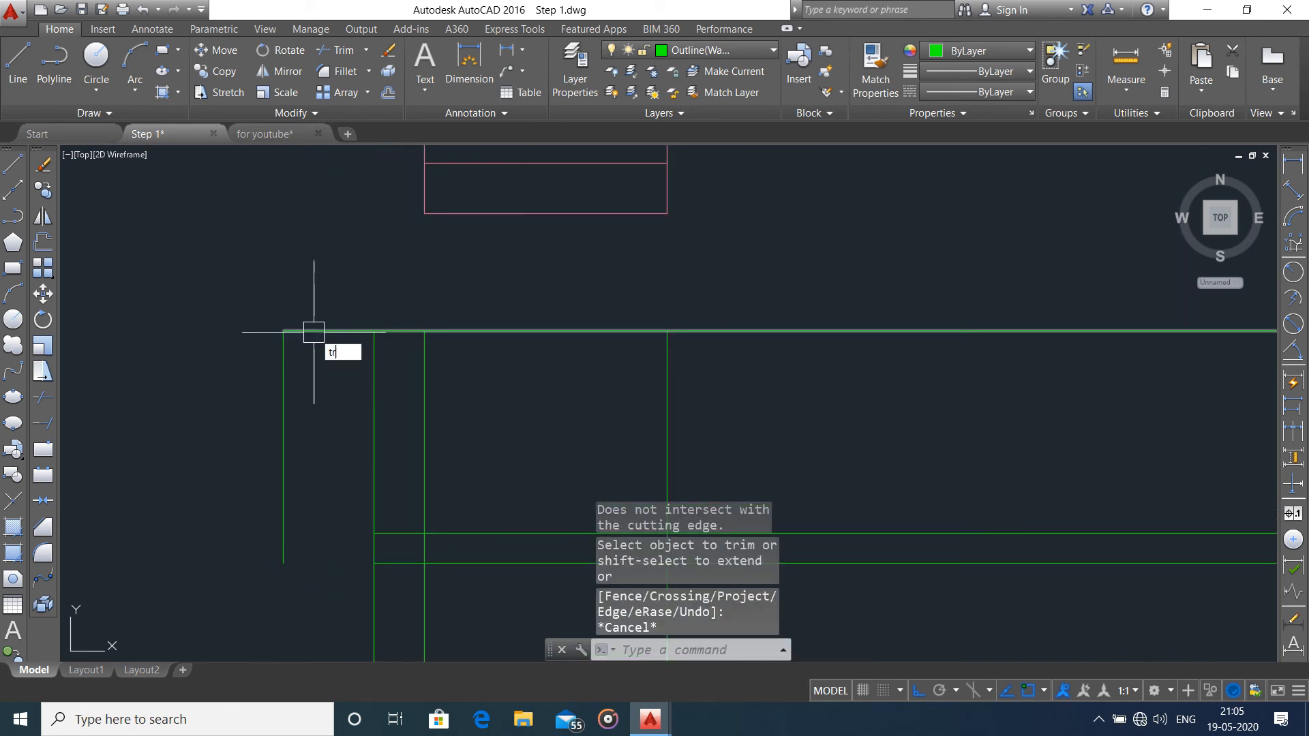
pyautogui.write('r')
pyautogui.click(313, 332)
pyautogui.click(307, 358)
pyautogui.click(289, 371)
pyautogui.press('Escape')
# - Trim the right overhangs of the top line and upper level lines beyond the right wall line, with the outer vertical there
pyautogui.scroll(-2, 385, 467)
pyautogui.moveTo(412, 470); pyautogui.dragTo(385, 308, button='middle')
pyautogui.scroll(-2, 386, 308)
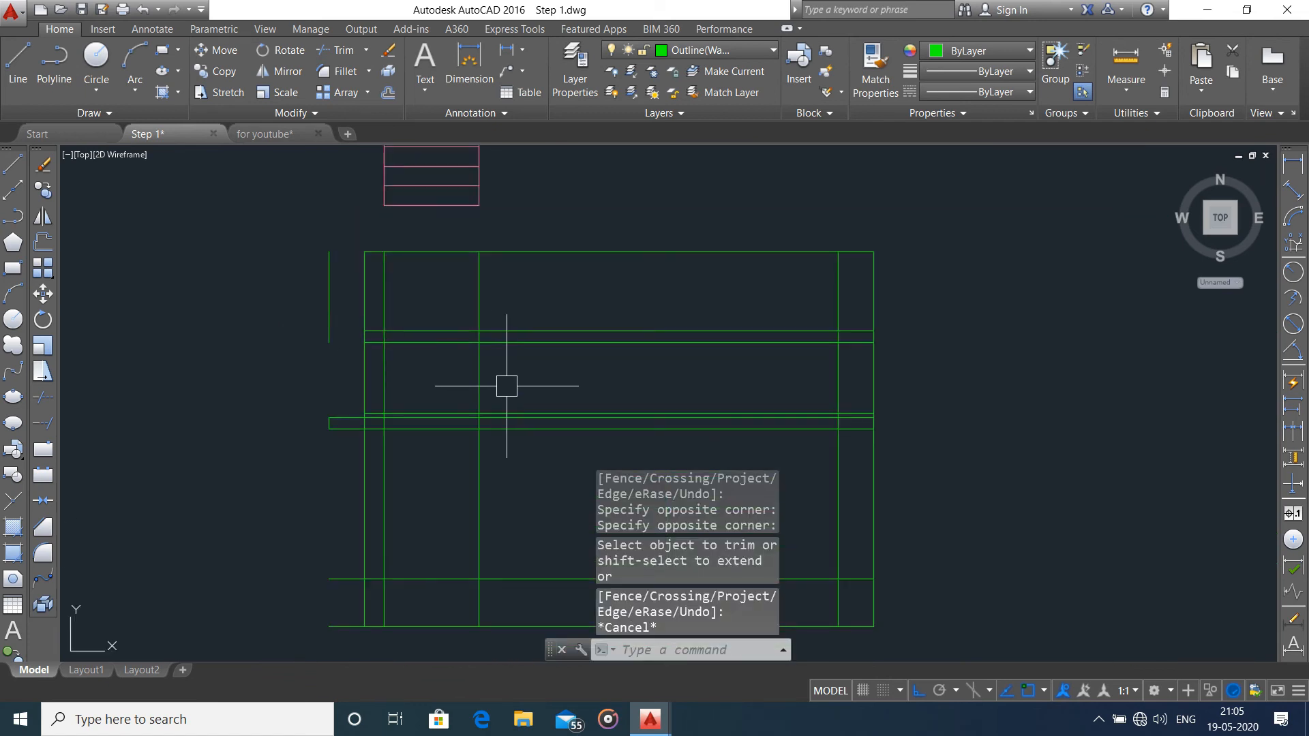
pyautogui.moveTo(492, 384); pyautogui.dragTo(349, 372, button='middle')
pyautogui.write('tr')
pyautogui.moveTo(783, 403)
pyautogui.mouseDown(button='middle')
pyautogui.moveTo(593, 334)
pyautogui.moveTo(528, 487)
pyautogui.mouseUp(button='middle')
pyautogui.press('space')
pyautogui.press('space')
pyautogui.scroll(-1, 527, 487)
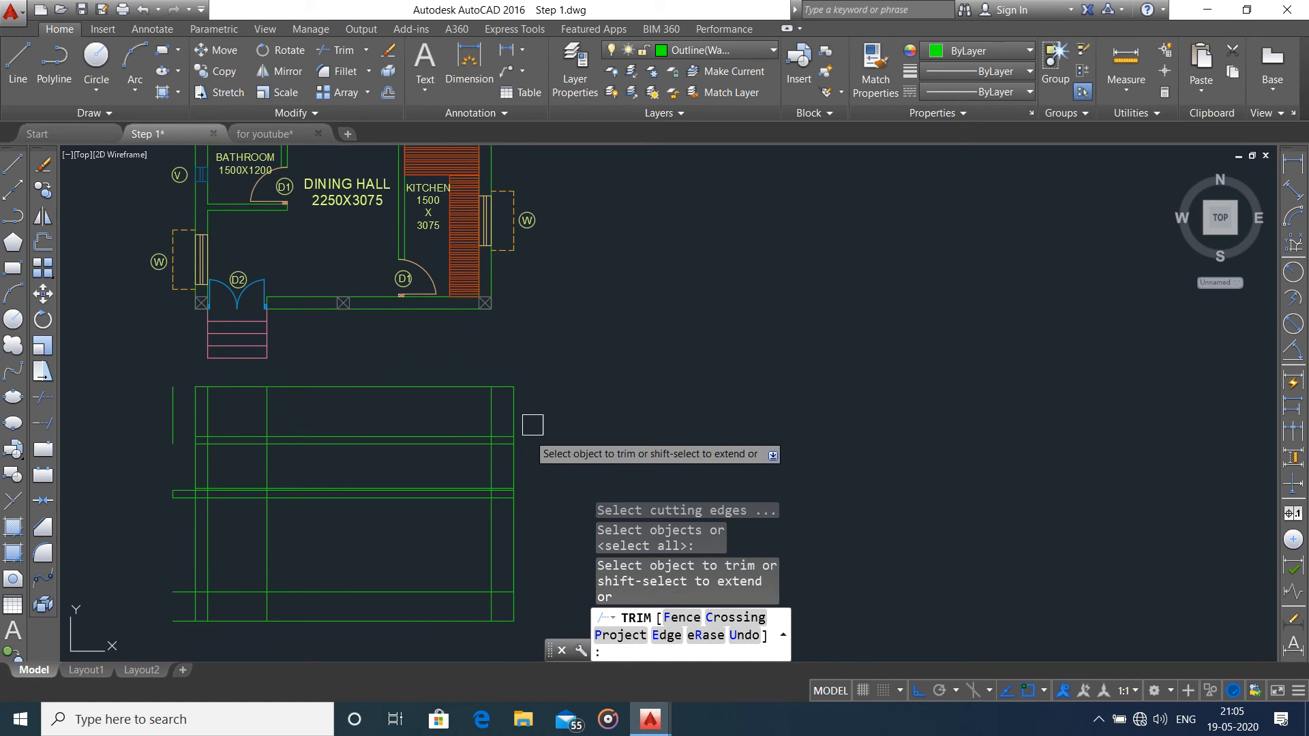
pyautogui.scroll(1, 523, 403)
pyautogui.click(529, 370)
pyautogui.click(489, 429)
pyautogui.moveTo(508, 438); pyautogui.dragTo(508, 325, button='middle')
pyautogui.click(524, 327)
pyautogui.click(488, 399)
# - Trim the two lines of the 150 band between the wall lines, keeping only the projections outside the walls
pyautogui.scroll(4, 529, 443)
pyautogui.scroll(-5, 484, 293)
pyautogui.scroll(3, 289, 300)
pyautogui.scroll(-2, 436, 314)
pyautogui.scroll(2, 337, 323)
pyautogui.scroll(1, 231, 274)
pyautogui.scroll(-3, 226, 271)
pyautogui.scroll(2, 213, 261)
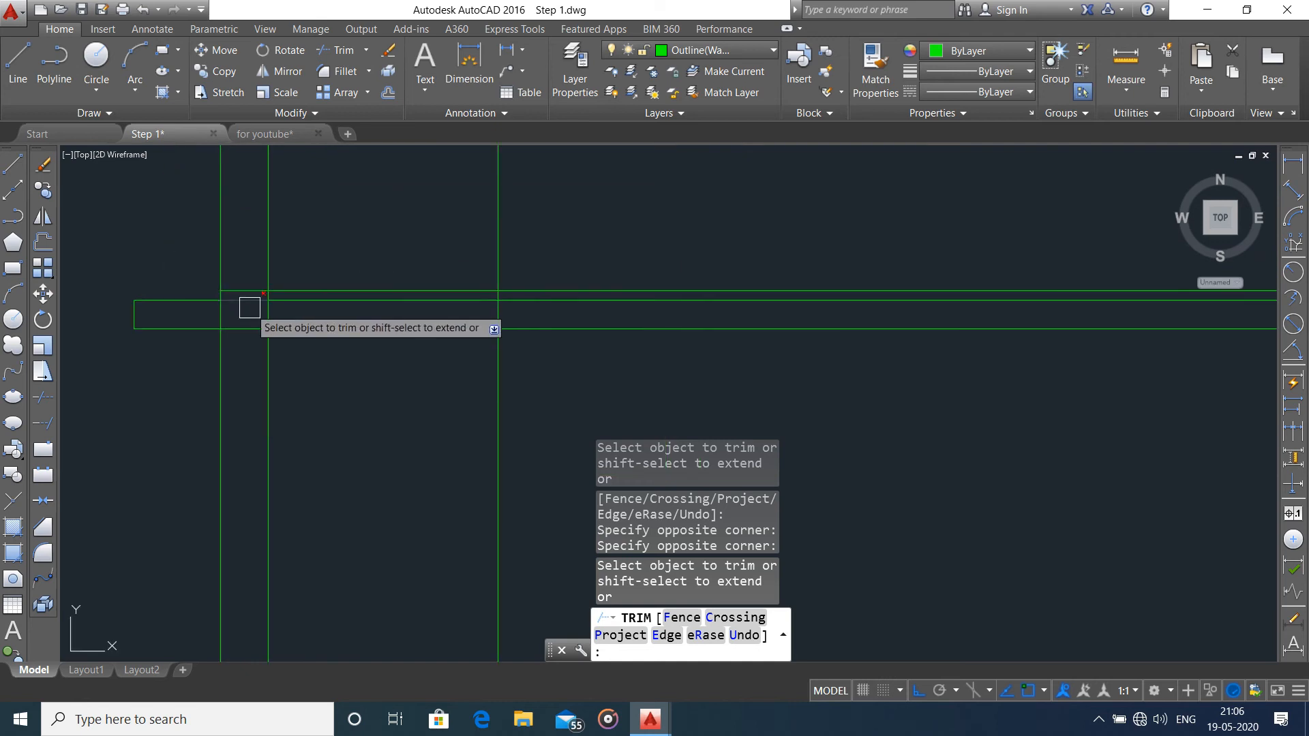
pyautogui.scroll(2, 249, 308)
pyautogui.click(242, 289)
pyautogui.click(341, 371)
pyautogui.scroll(-4, 344, 297)
pyautogui.scroll(2, 717, 286)
pyautogui.scroll(1, 774, 339)
pyautogui.click(774, 339)
pyautogui.scroll(-3, 797, 297)
pyautogui.scroll(-5, 516, 269)
pyautogui.scroll(5, 627, 307)
# - Trim the two lowest level lines where they overhang the wall lines on both sides of the elevation
pyautogui.click(647, 361)
pyautogui.moveTo(638, 358); pyautogui.dragTo(636, 249, button='middle')
pyautogui.click(609, 351)
pyautogui.scroll(-3, 549, 343)
pyautogui.scroll(5, 351, 303)
pyautogui.click(322, 311)
pyautogui.click(323, 375)
pyautogui.moveTo(493, 388); pyautogui.dragTo(489, 391, button='middle')
pyautogui.scroll(2, 348, 265)
pyautogui.scroll(-2, 345, 269)
pyautogui.scroll(2, 400, 291)
pyautogui.scroll(6, 269, 370)
pyautogui.scroll(-8, 202, 355)
pyautogui.moveTo(270, 451); pyautogui.dragTo(243, 524, button='middle')
pyautogui.scroll(2, 248, 355)
pyautogui.scroll(-2, 262, 355)
pyautogui.press('Escape')
pyautogui.press('Escape')
# - Trim the two door verticals above the door-head line, clearing them from the parapet, slab band and wall above the opening
pyautogui.moveTo(554, 373); pyautogui.dragTo(556, 369, button='middle')
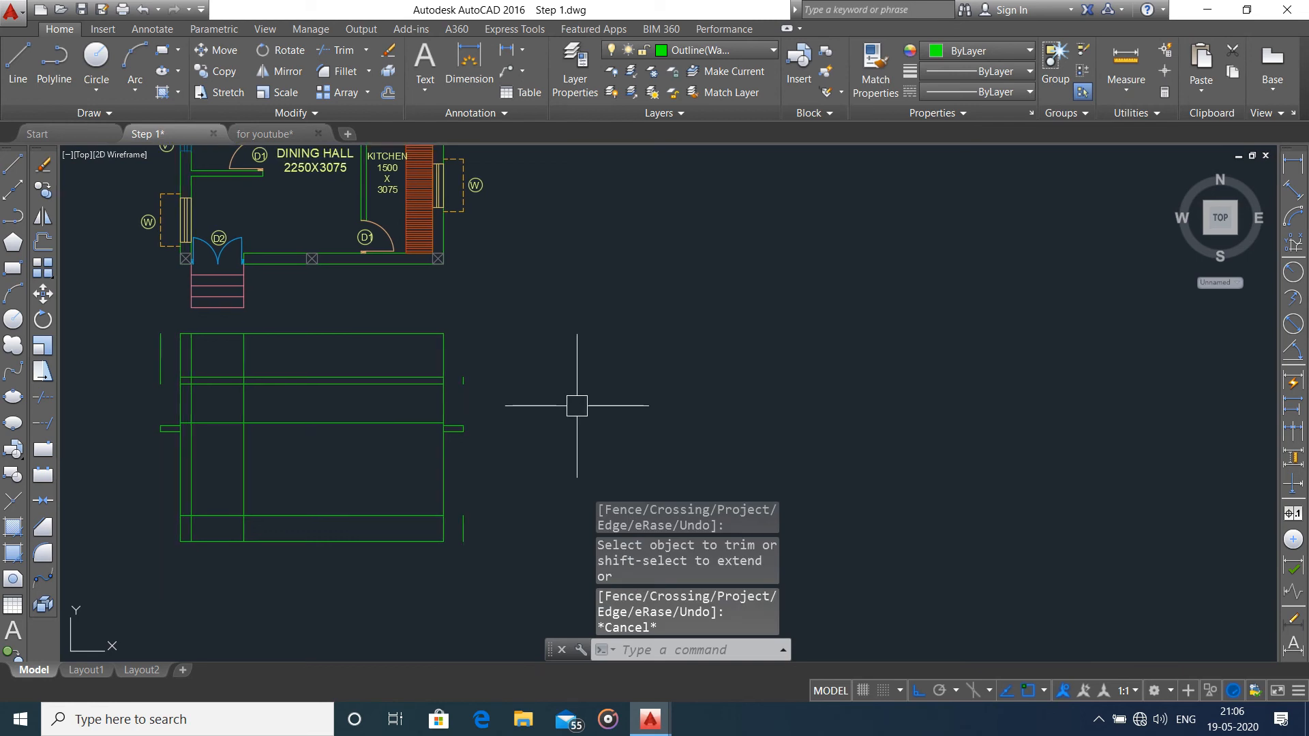
pyautogui.press('Return')
pyautogui.press('Return')
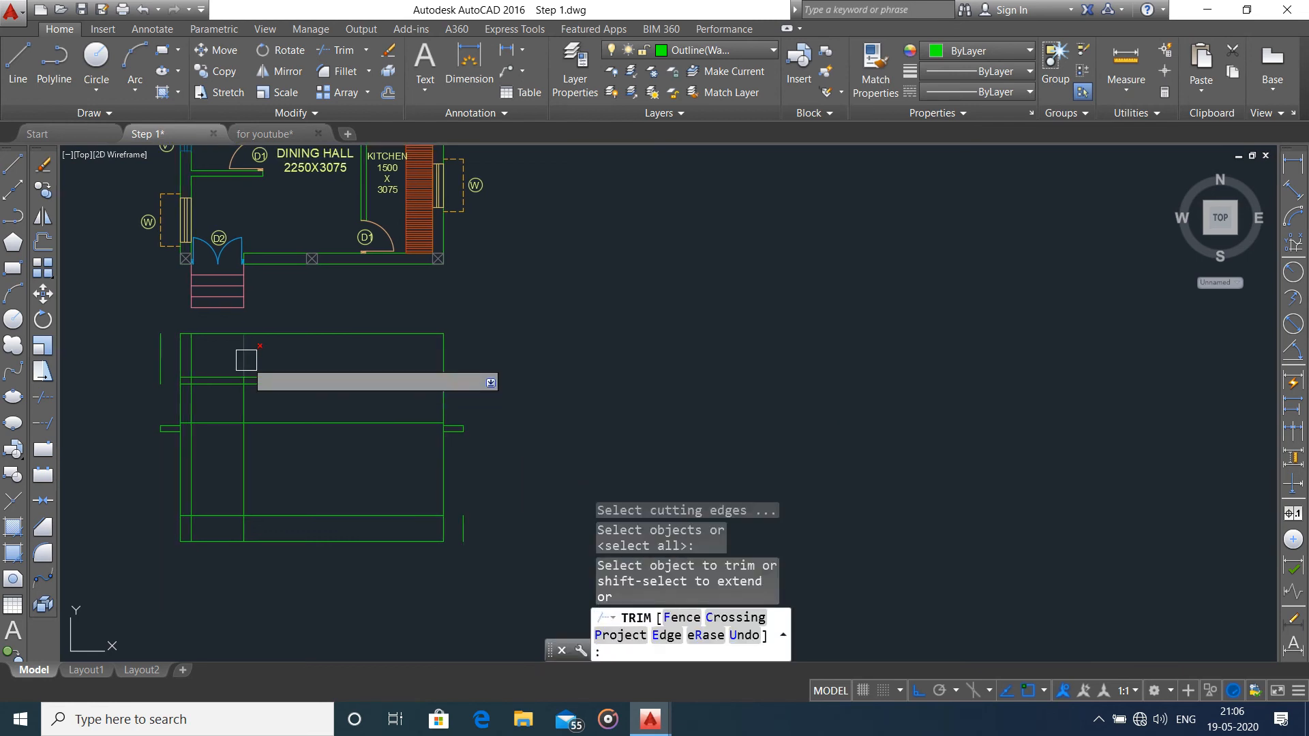
pyautogui.scroll(5, 251, 377)
pyautogui.moveTo(251, 376); pyautogui.dragTo(710, 307, button='middle')
pyautogui.click(737, 265)
pyautogui.click(473, 314)
pyautogui.scroll(-3, 713, 330)
pyautogui.scroll(5, 578, 333)
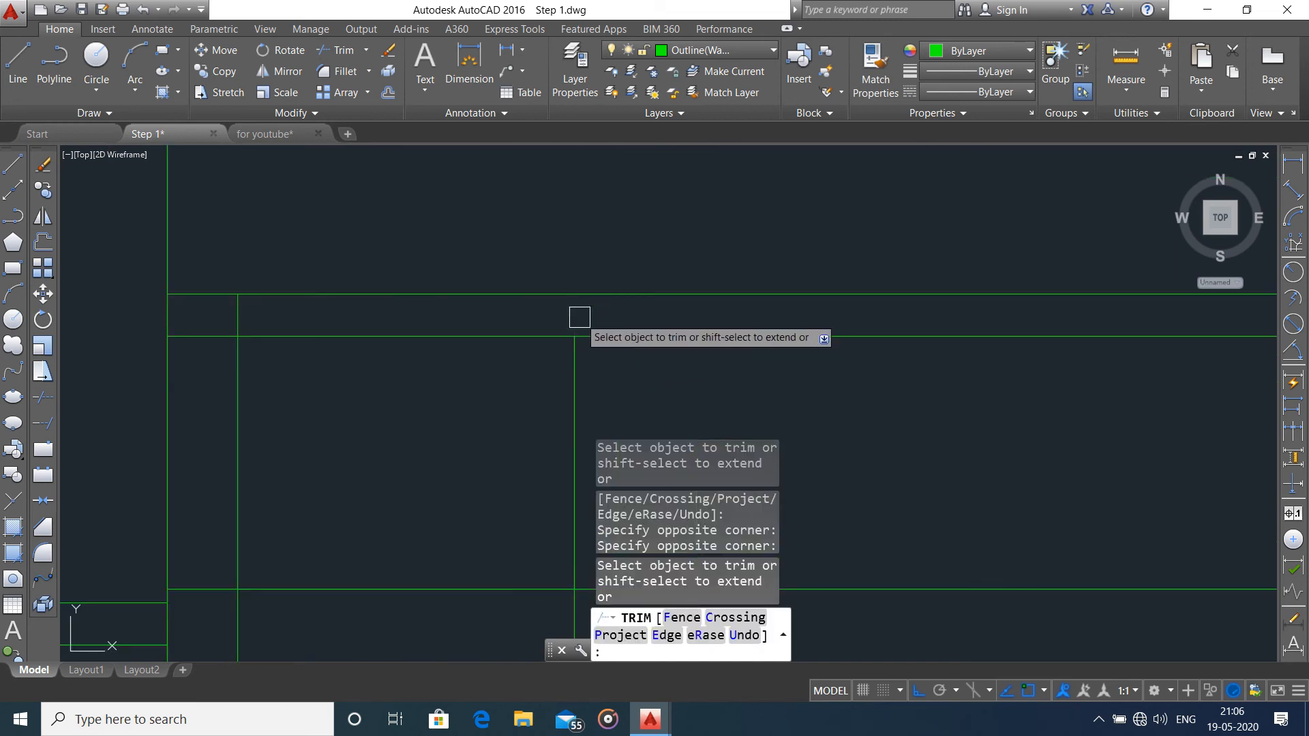
pyautogui.scroll(-4, 423, 345)
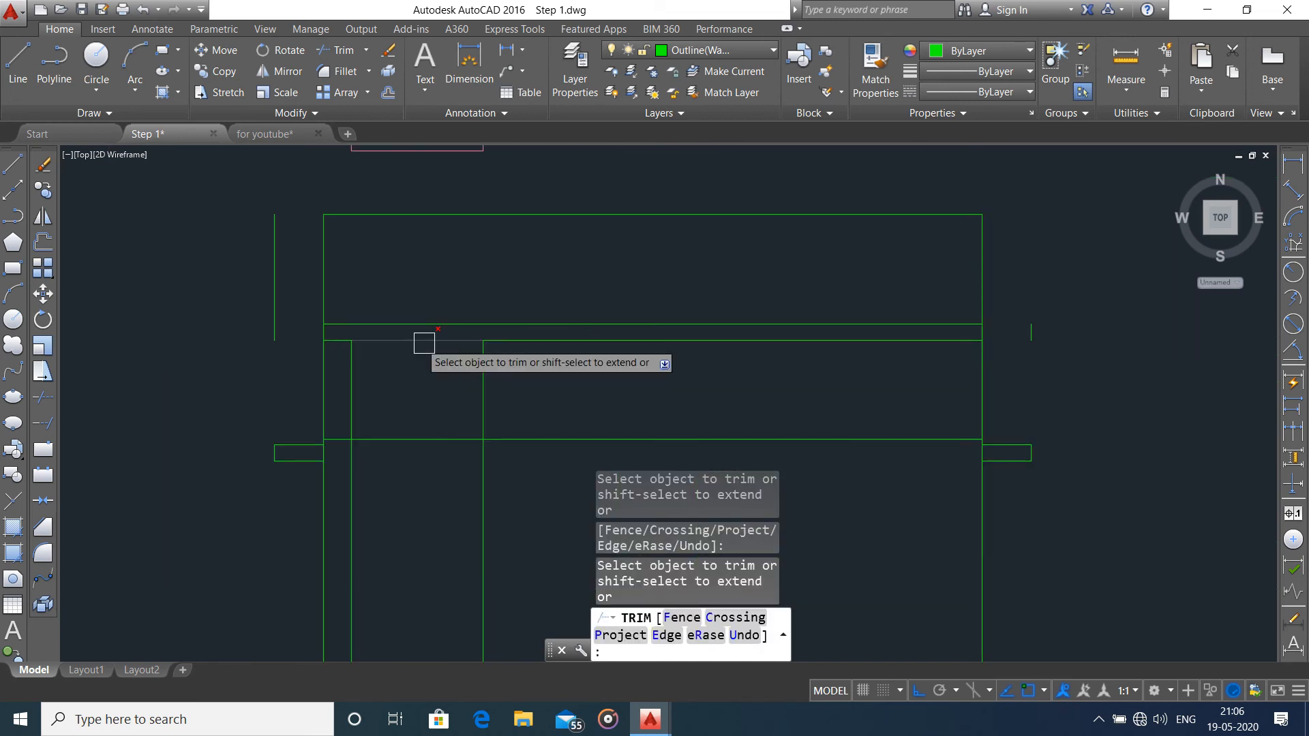
pyautogui.click(473, 358)
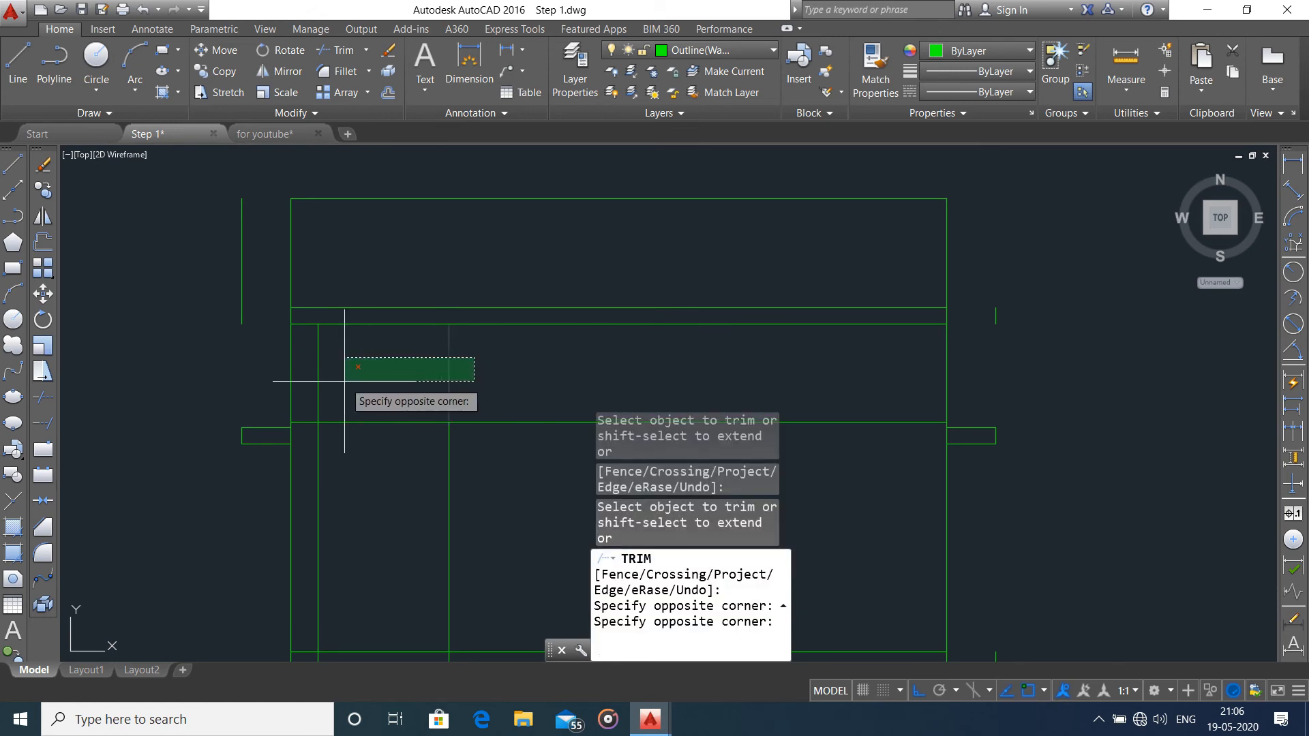
pyautogui.click(311, 383)
pyautogui.scroll(5, 304, 402)
# - Trim the door-head line outside the door opening so it spans only between the two door verticals
pyautogui.scroll(-6, 458, 409)
pyautogui.scroll(2, 439, 382)
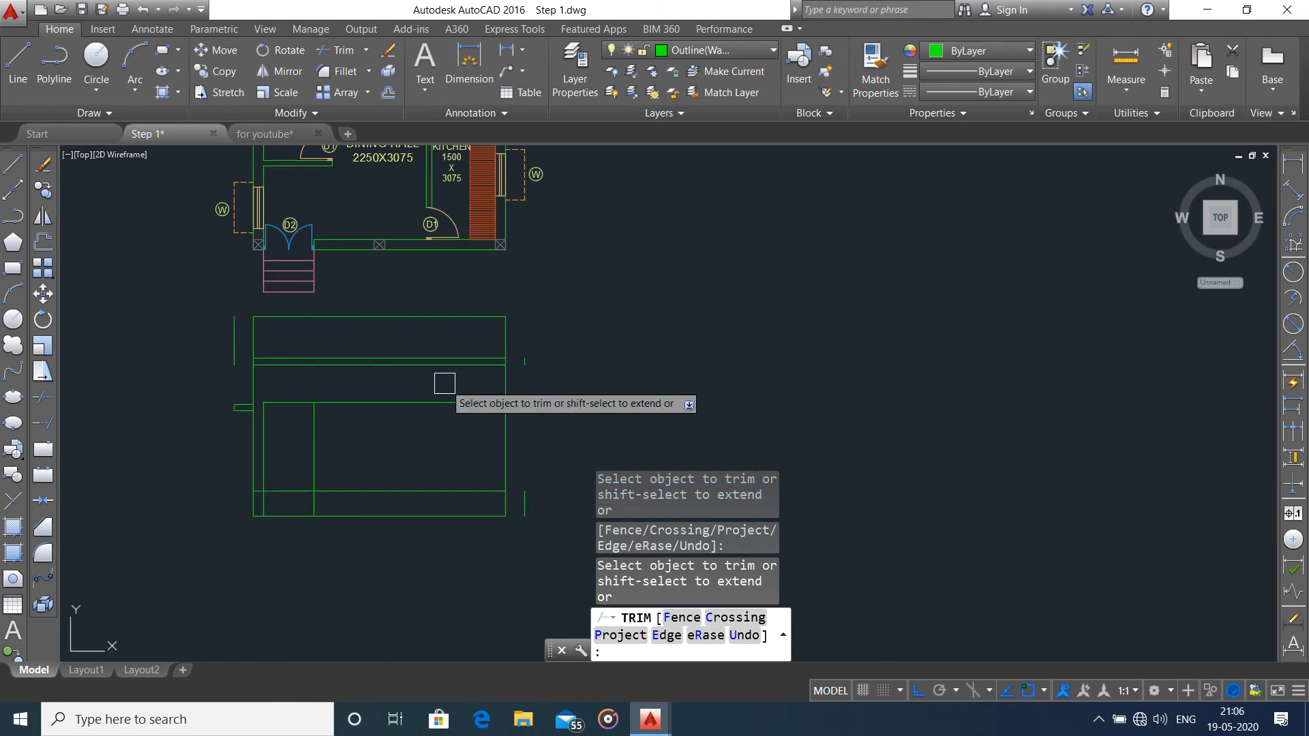
pyautogui.scroll(2, 443, 402)
pyautogui.click(477, 353)
pyautogui.click(333, 462)
pyautogui.scroll(-6, 333, 461)
pyautogui.moveTo(314, 505); pyautogui.dragTo(320, 458, button='middle')
pyautogui.scroll(3, 309, 458)
pyautogui.moveTo(228, 452); pyautogui.dragTo(387, 345, button='middle')
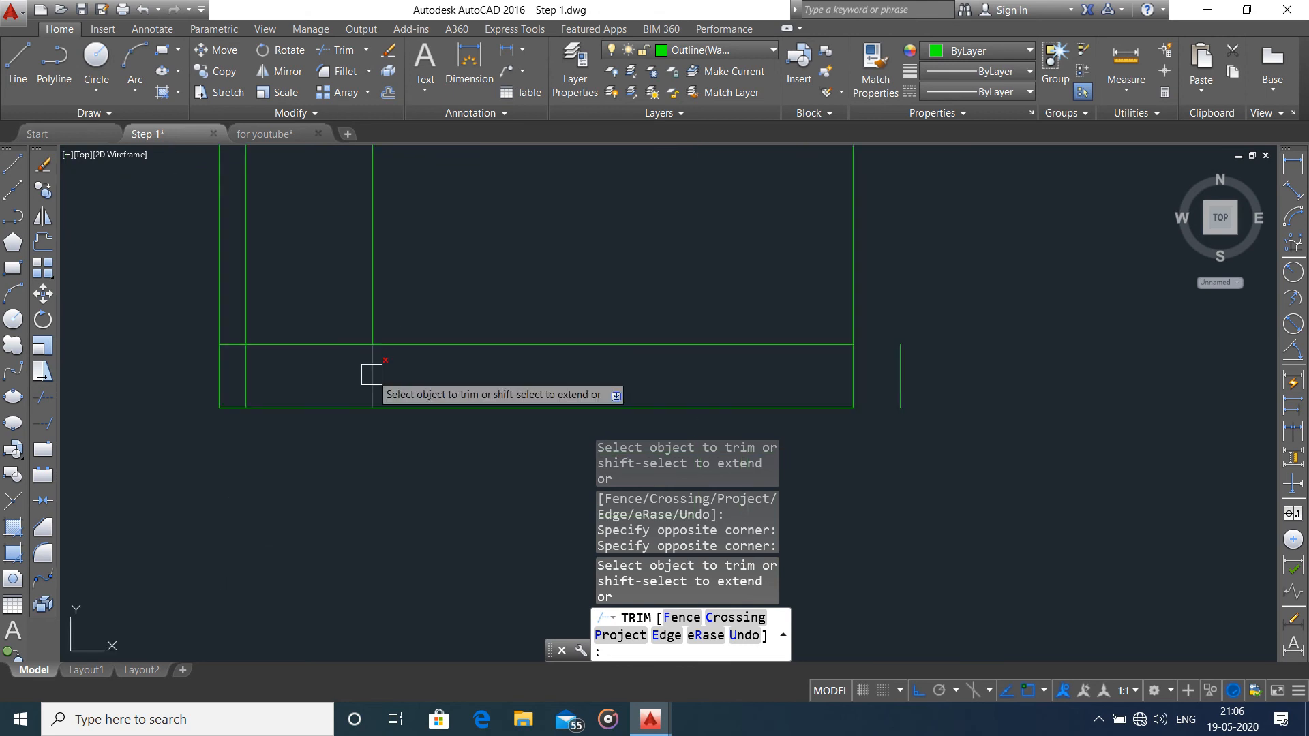
pyautogui.scroll(1, 371, 374)
pyautogui.scroll(-4, 605, 338)
pyautogui.moveTo(862, 321); pyautogui.dragTo(638, 368, button='middle')
pyautogui.scroll(-2, 597, 314)
pyautogui.moveTo(594, 242); pyautogui.dragTo(598, 312, button='middle')
pyautogui.scroll(2, 550, 313)
pyautogui.moveTo(270, 297); pyautogui.dragTo(304, 342, button='middle')
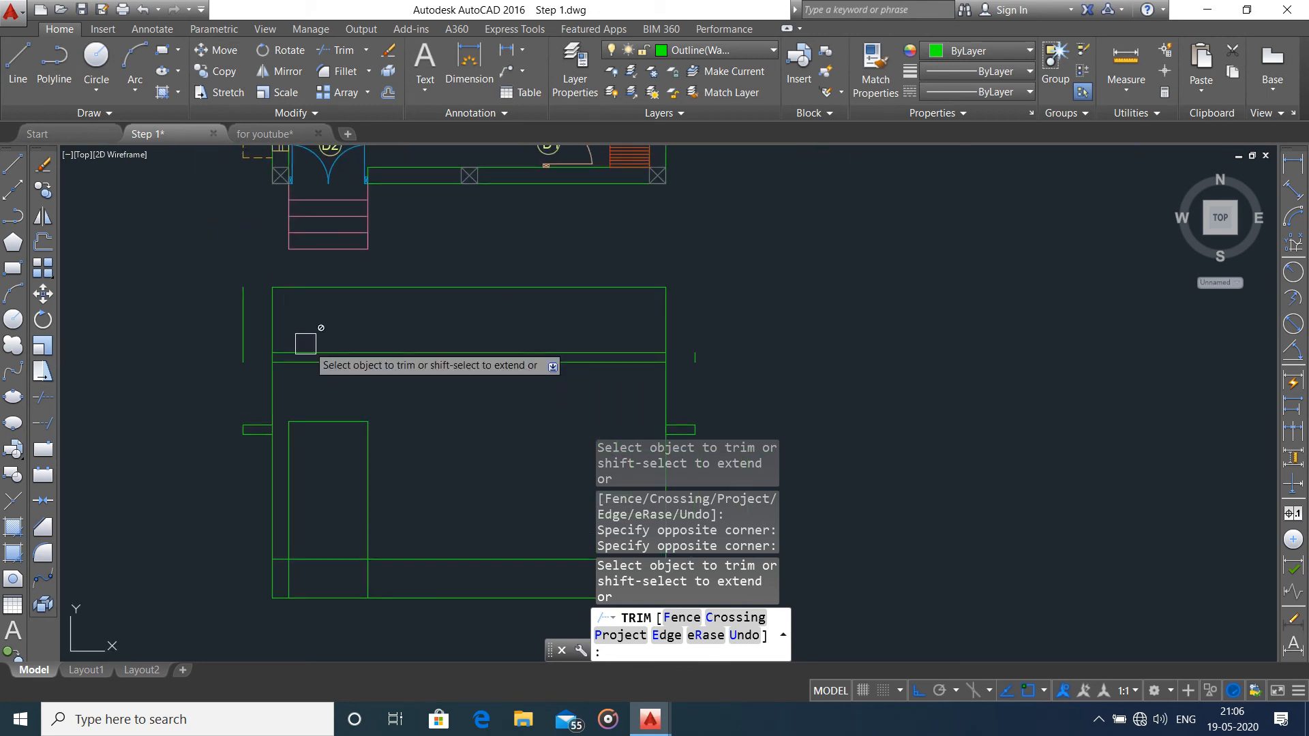
pyautogui.press('Escape')
# - Erase the three leftover vertical pieces outside the wall lines of the elevation
pyautogui.click(245, 332)
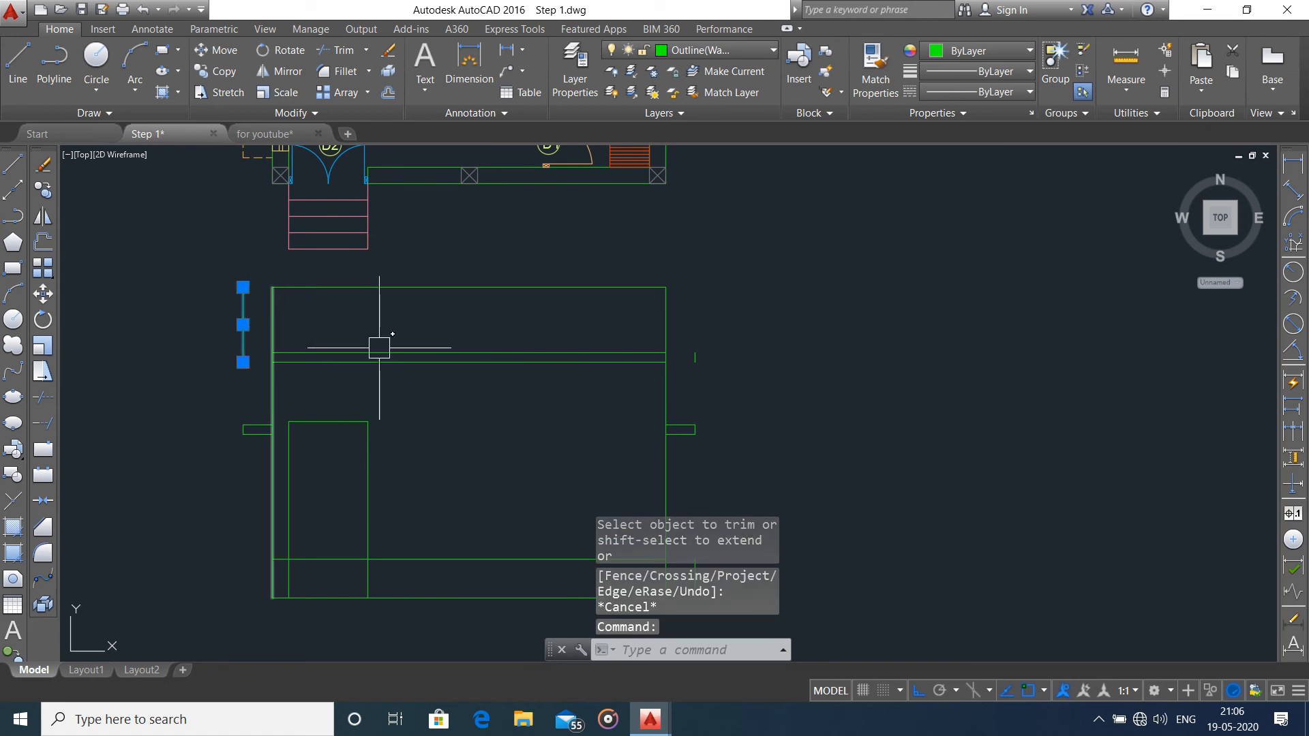
pyautogui.press('Delete')
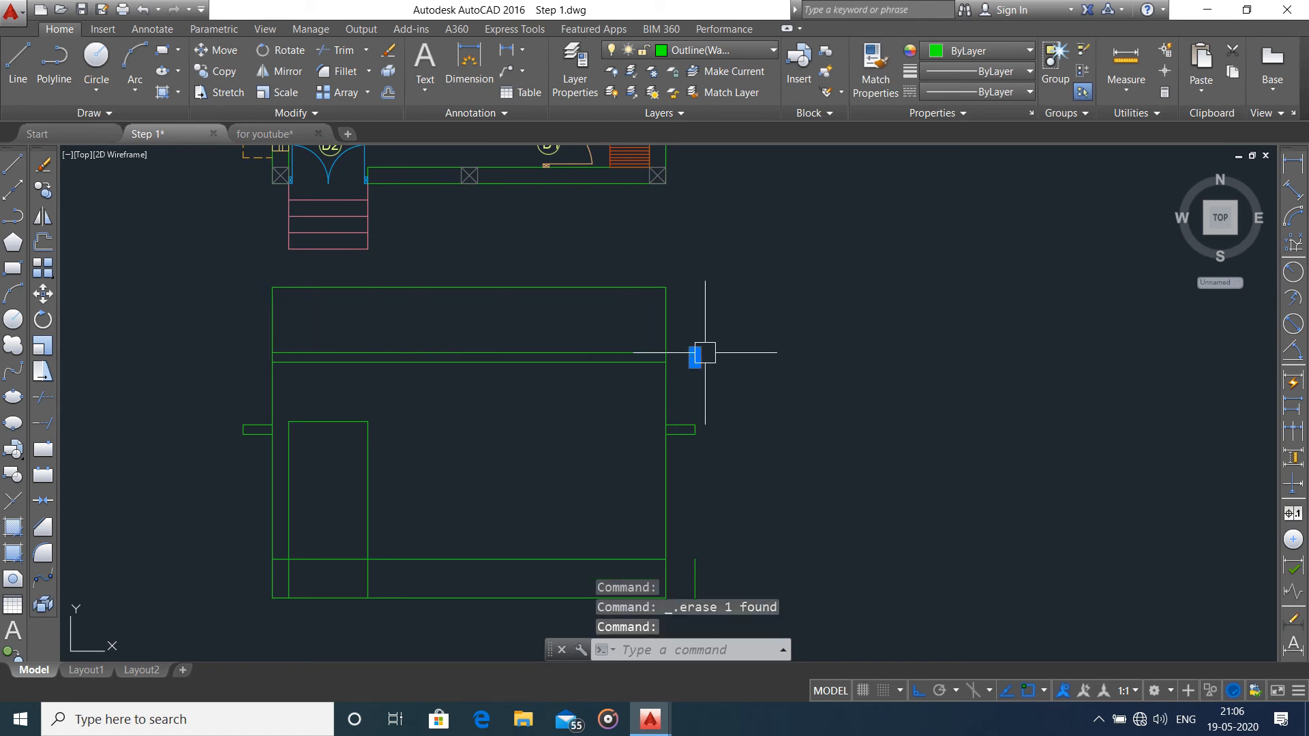
pyautogui.moveTo(706, 563); pyautogui.dragTo(699, 443, button='middle')
pyautogui.scroll(-2, 702, 441)
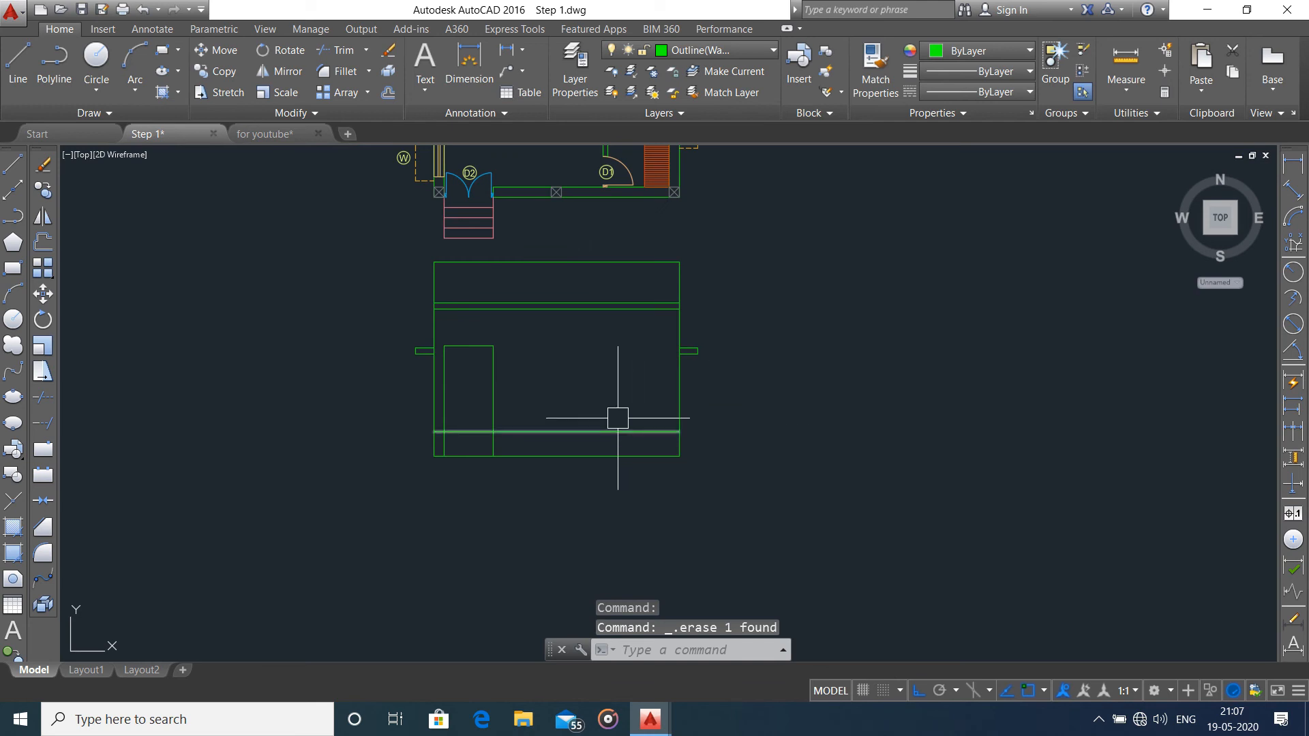
pyautogui.scroll(-2, 617, 418)
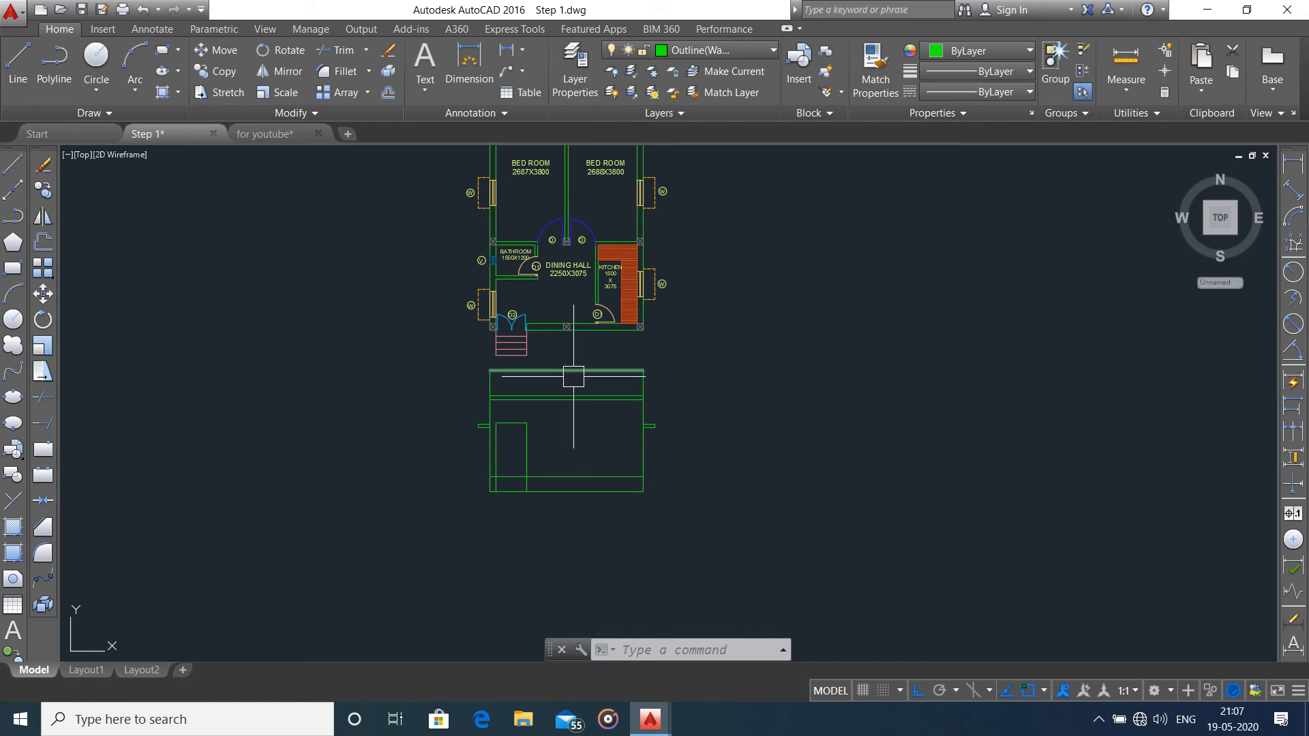
pyautogui.scroll(4, 613, 374)
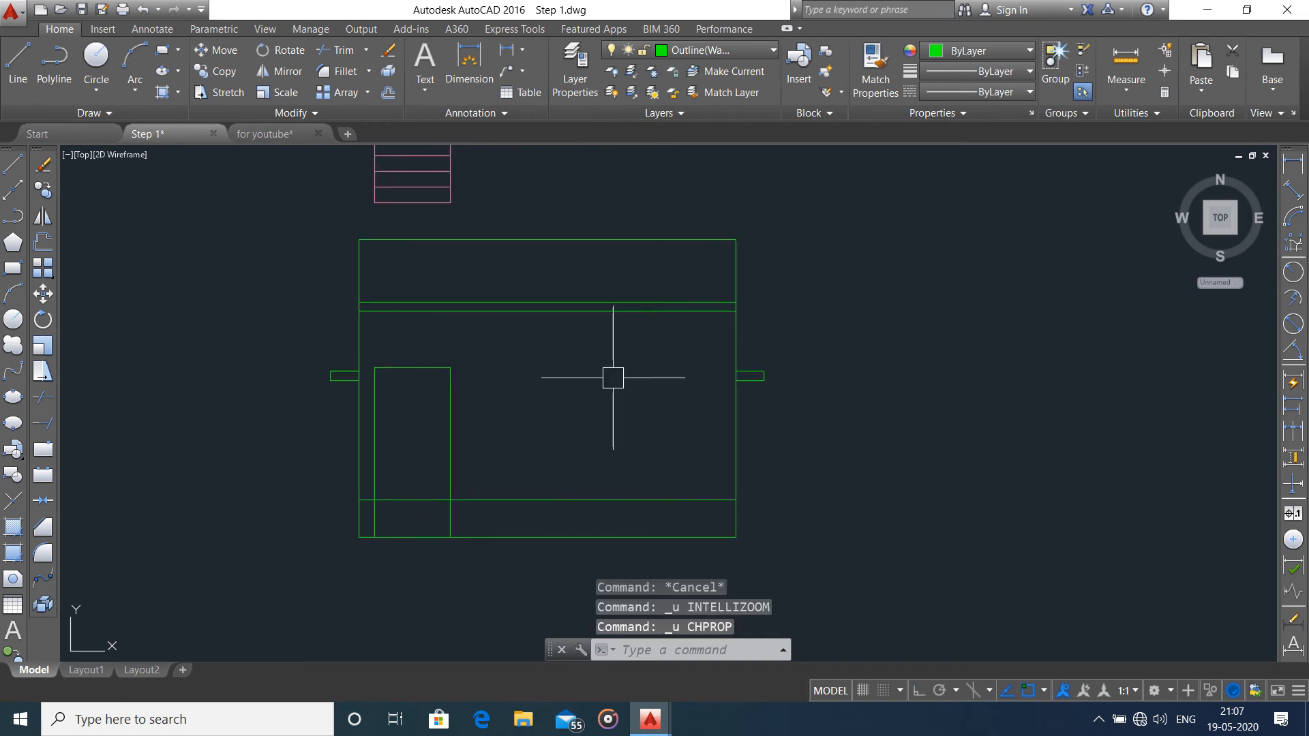
pyautogui.scroll(-3, 453, 462)
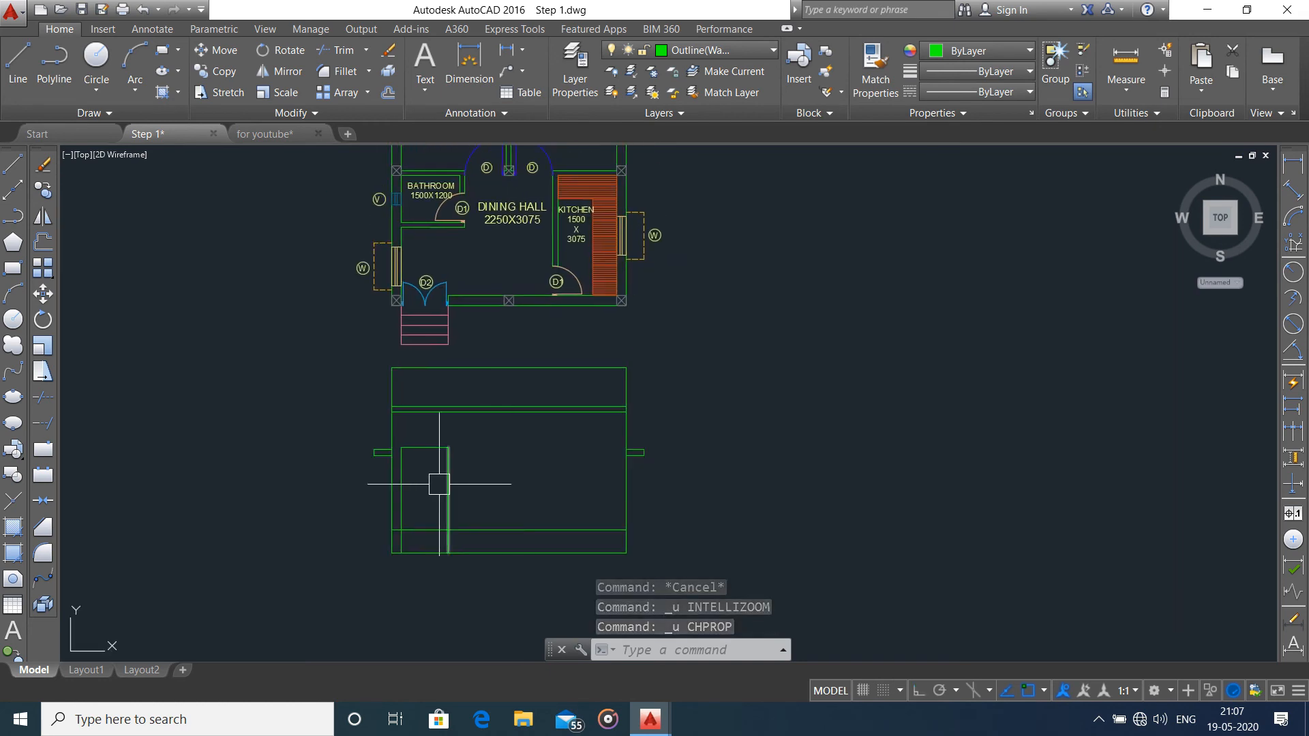
pyautogui.scroll(4, 432, 535)
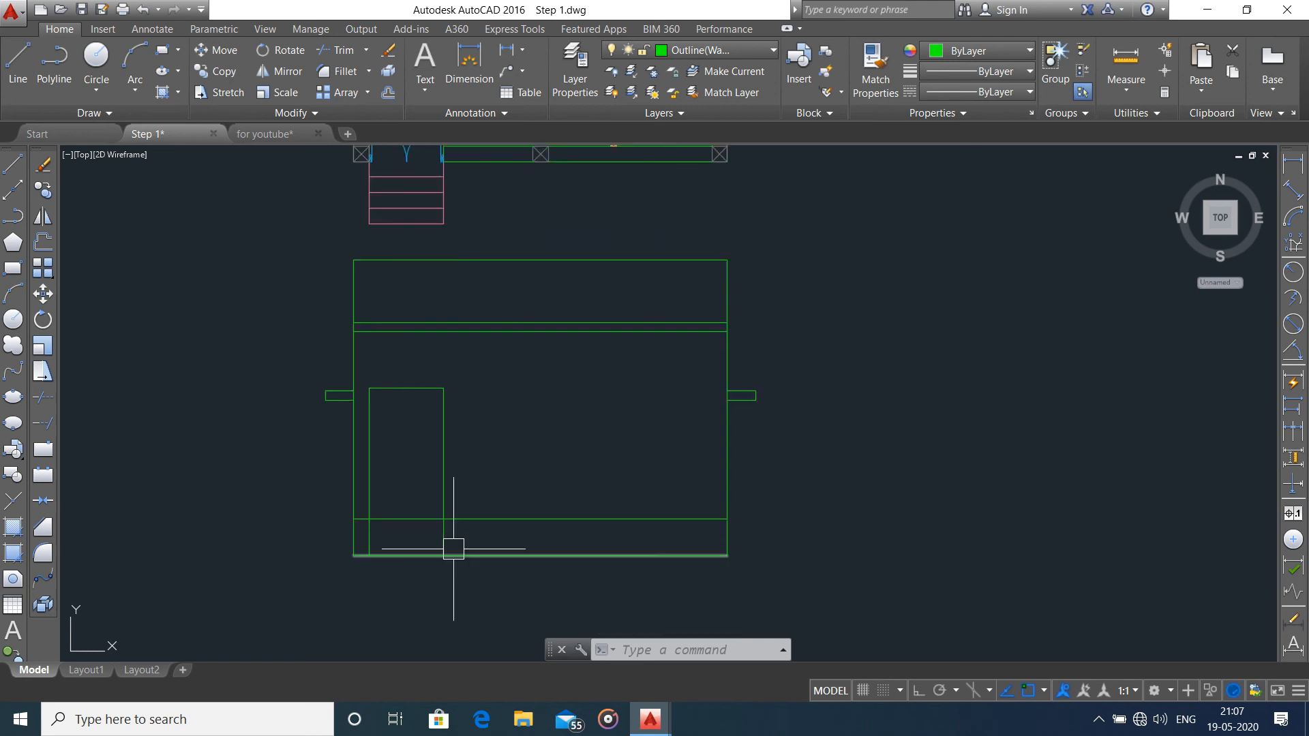
pyautogui.scroll(-2, 501, 541)
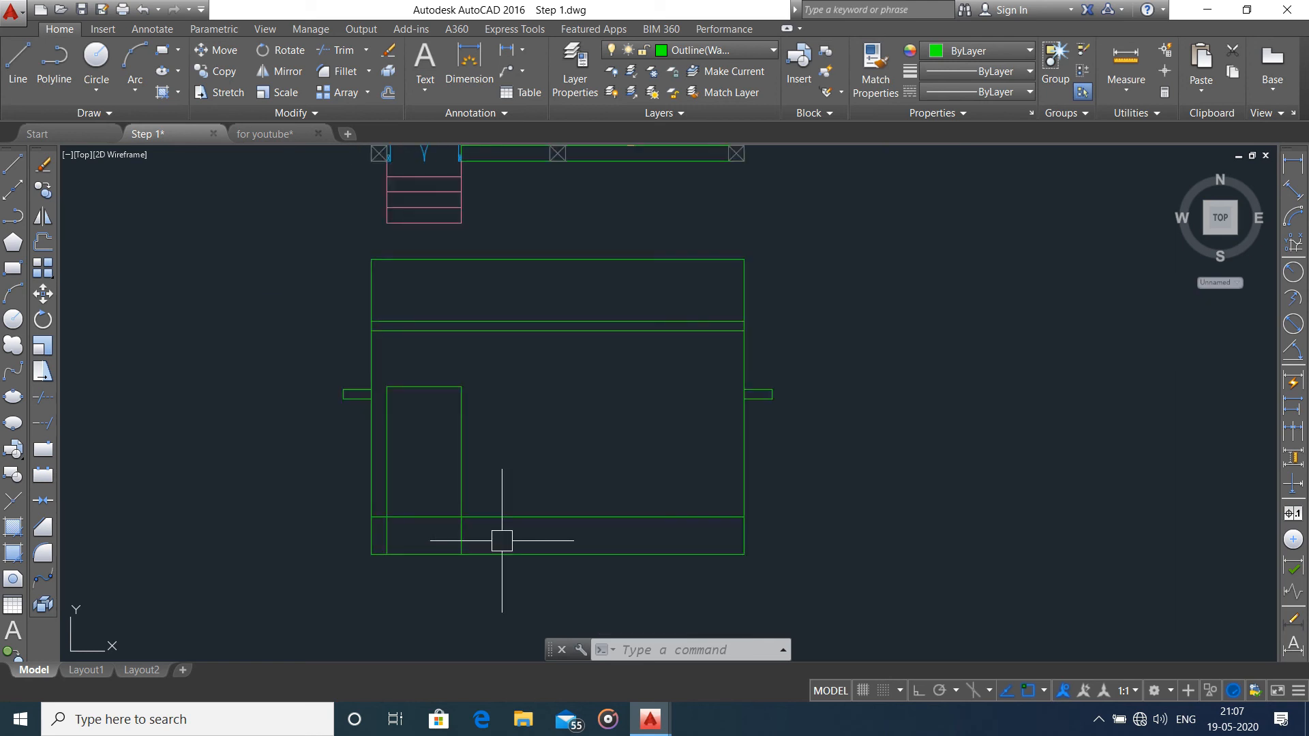
# - Offset the elevation's base line upward three times in succession by 150 to form the entrance step lines
pyautogui.write('o')
pyautogui.press('Return')
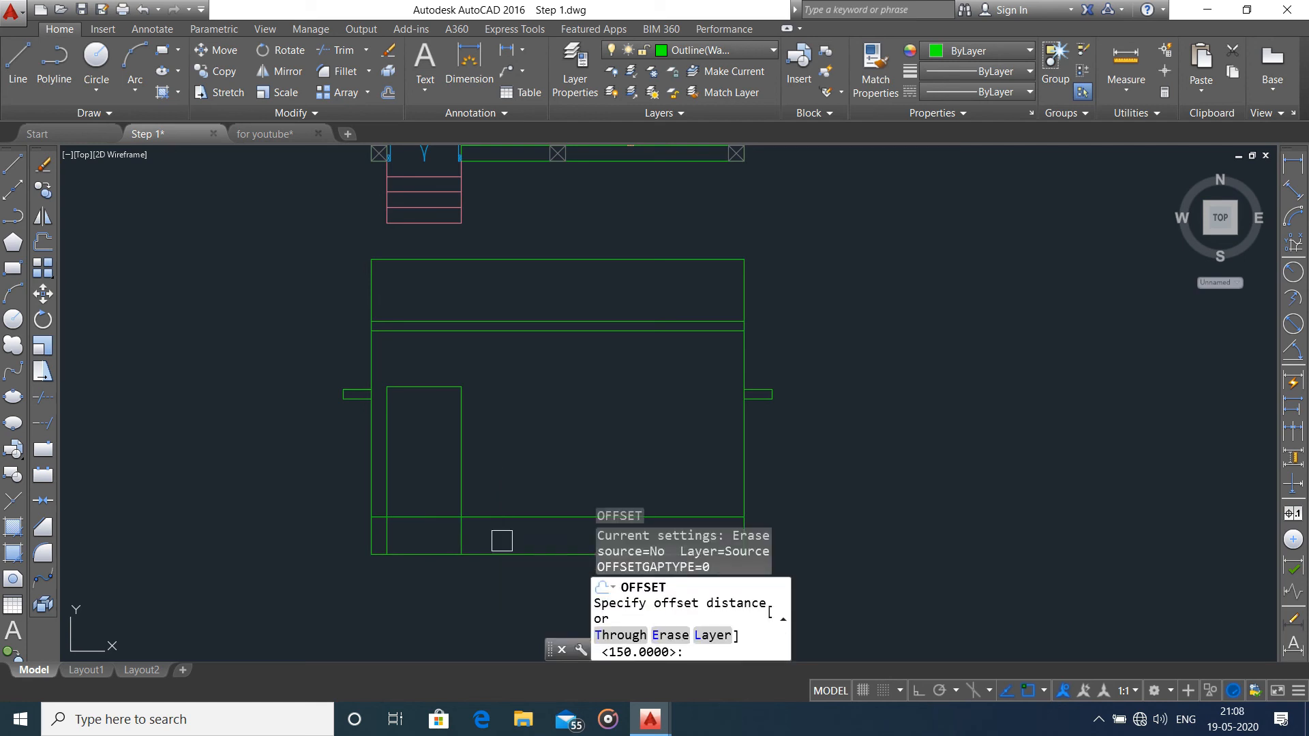
pyautogui.write('150')
pyautogui.press('Return')
pyautogui.click(502, 548)
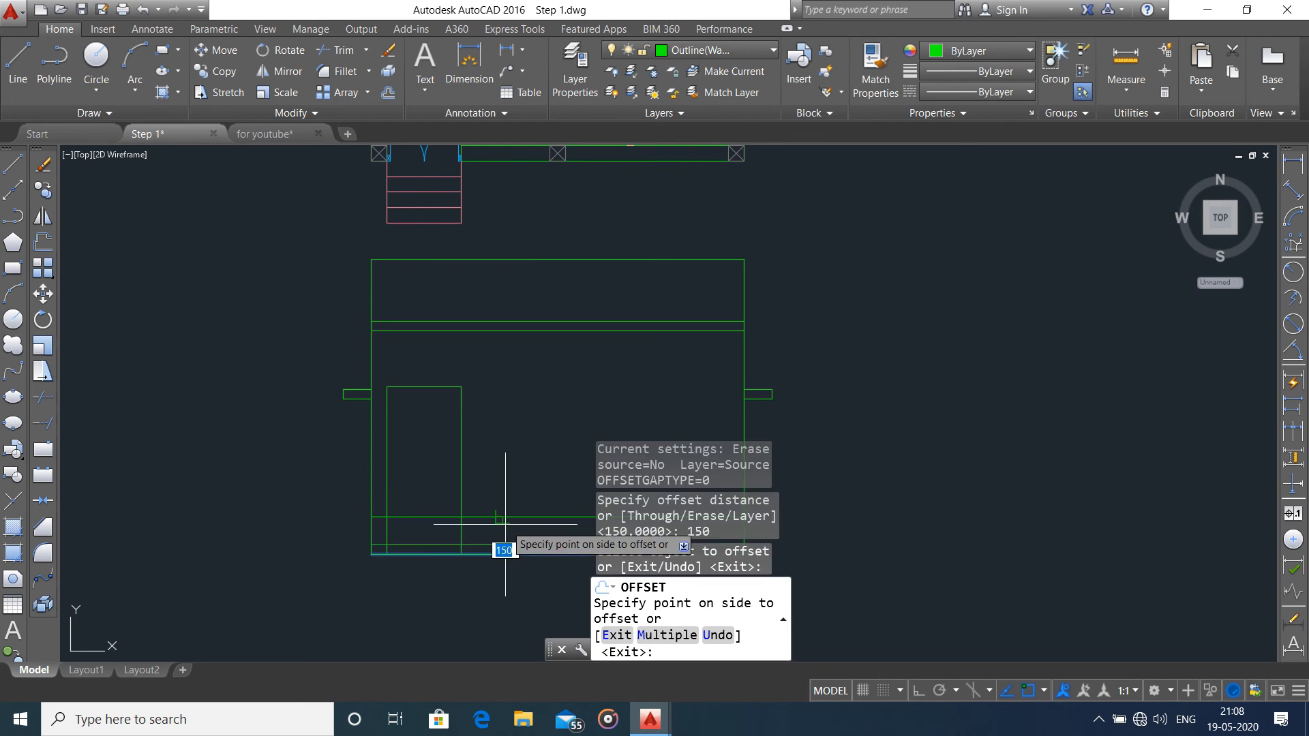
pyautogui.click(502, 537)
pyautogui.scroll(4, 504, 535)
pyautogui.click(452, 553)
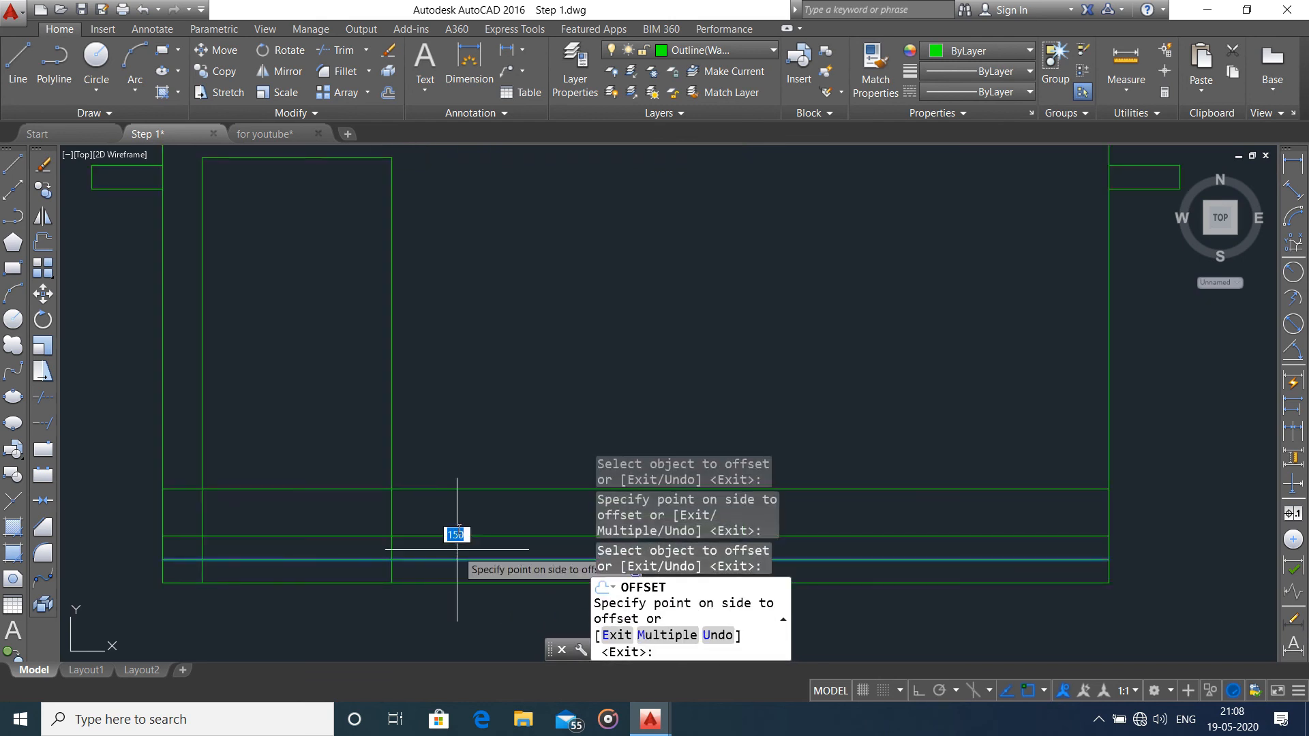
pyautogui.click(456, 533)
pyautogui.click(454, 535)
pyautogui.click(447, 518)
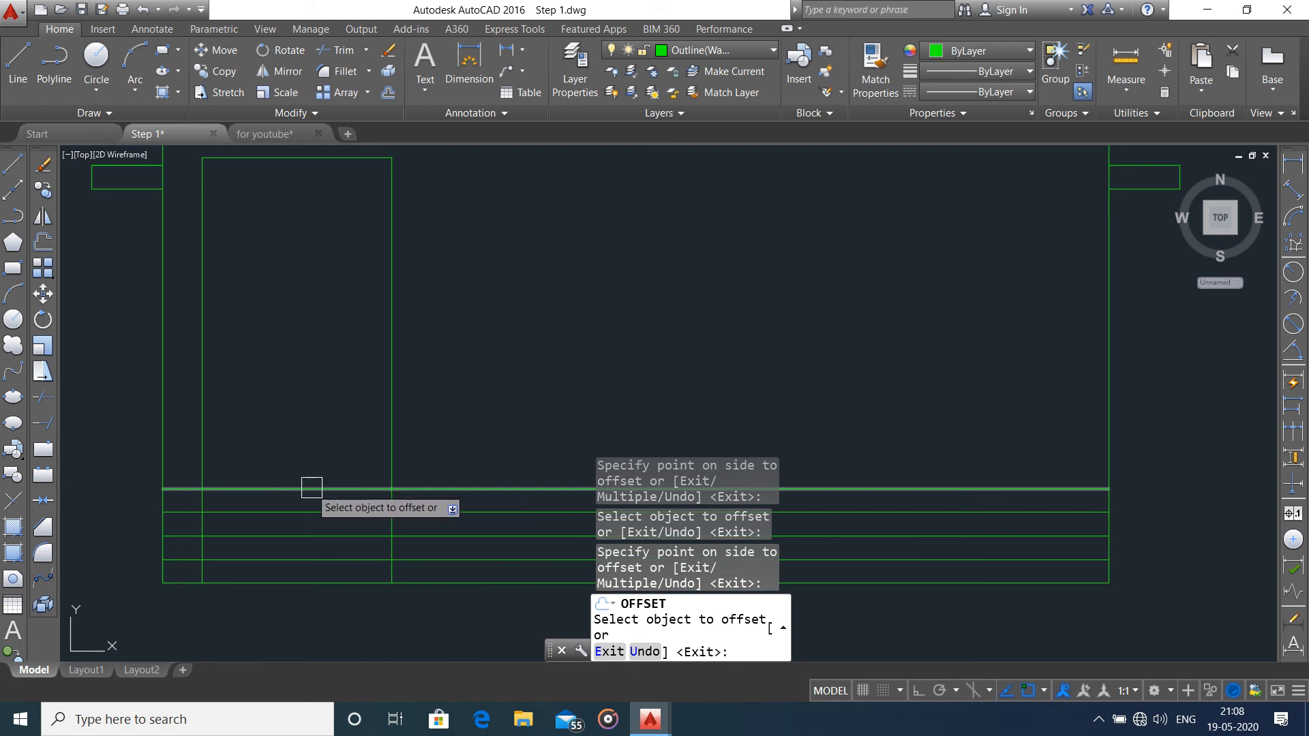
pyautogui.press('Escape')
# - Compare the entrance steps in the floor plan with the step lines in the elevation
pyautogui.scroll(-4, 345, 467)
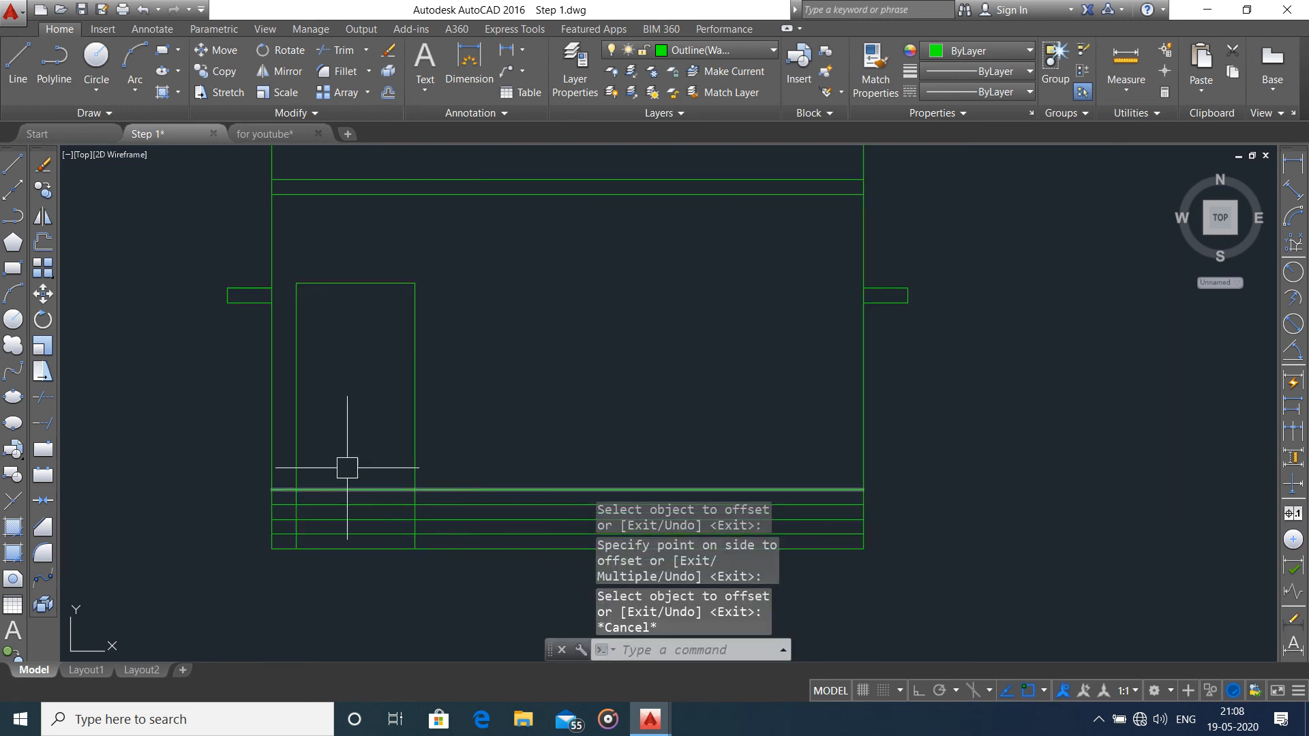
pyautogui.moveTo(366, 292); pyautogui.dragTo(365, 456, button='middle')
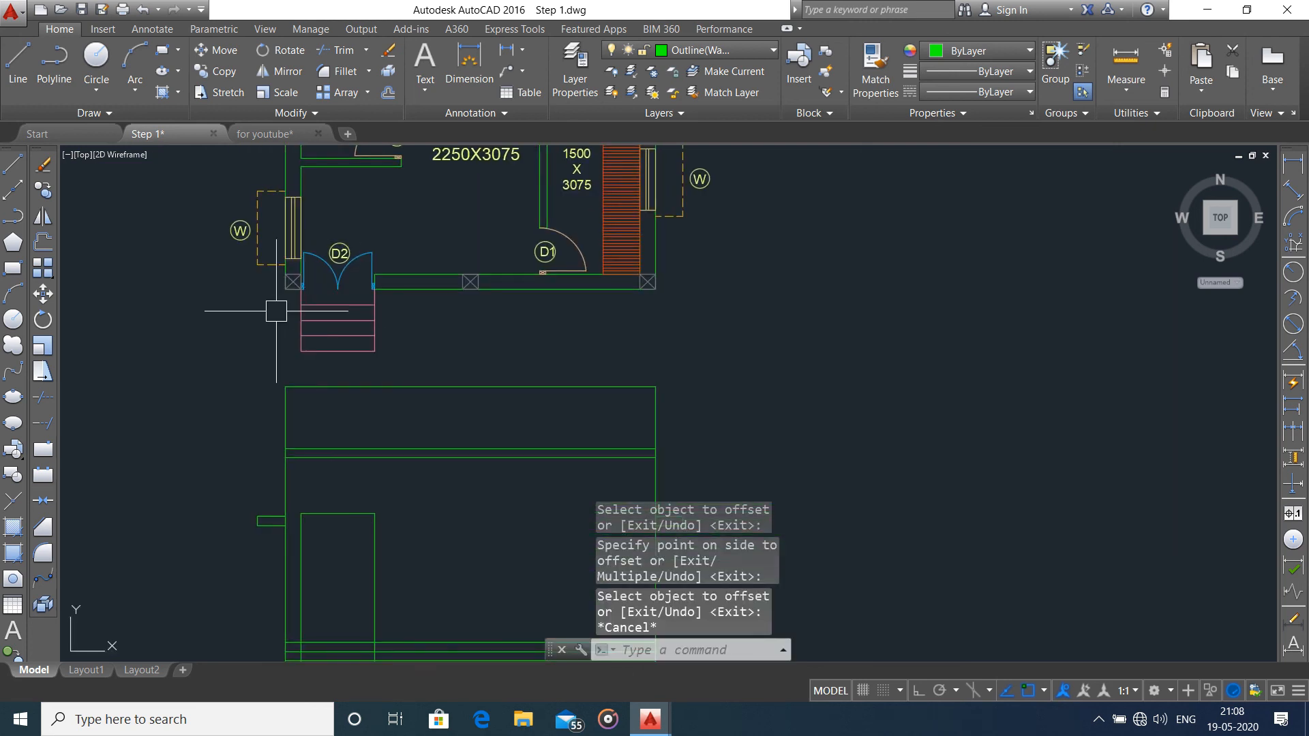
pyautogui.scroll(4, 306, 277)
pyautogui.scroll(-1, 351, 400)
pyautogui.moveTo(407, 405); pyautogui.dragTo(413, 271, button='middle')
pyautogui.moveTo(416, 511); pyautogui.dragTo(408, 385, button='middle')
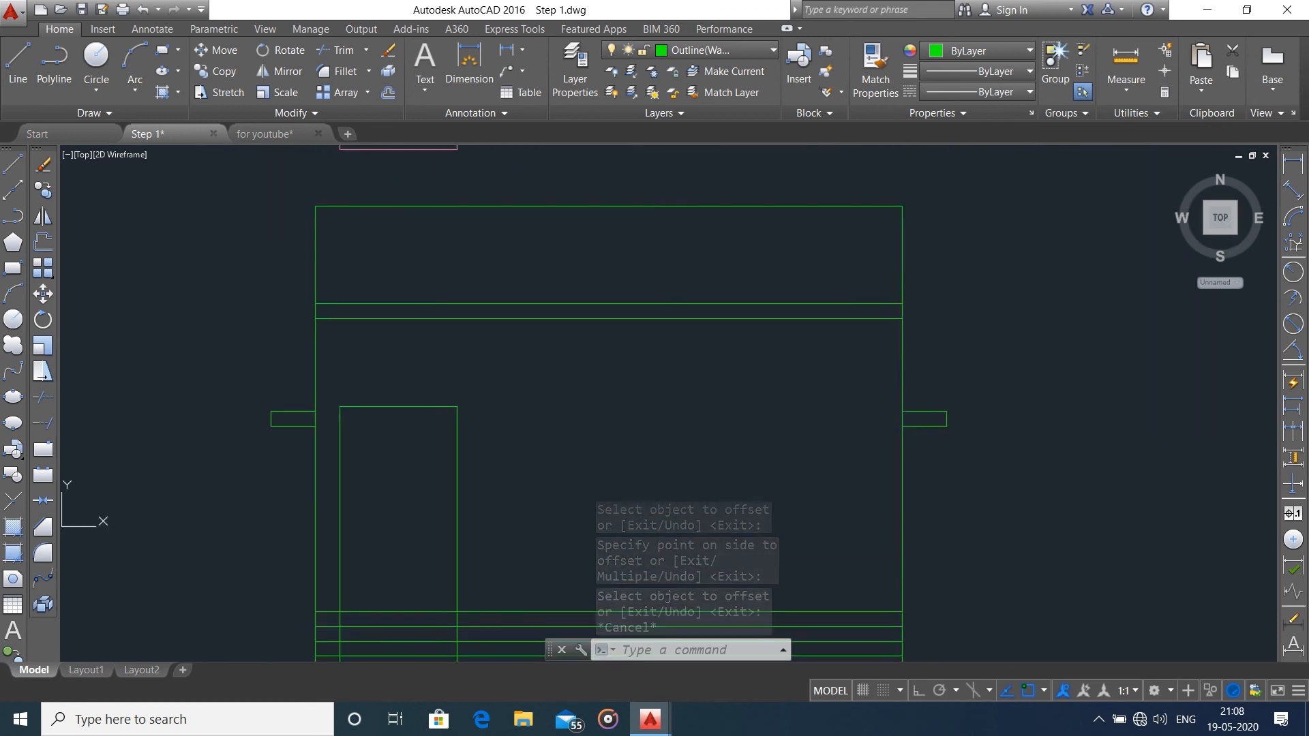
# - Trim the three step lines between the left wall line and the door's left vertical
pyautogui.press('Escape')
pyautogui.press('BackSpace')
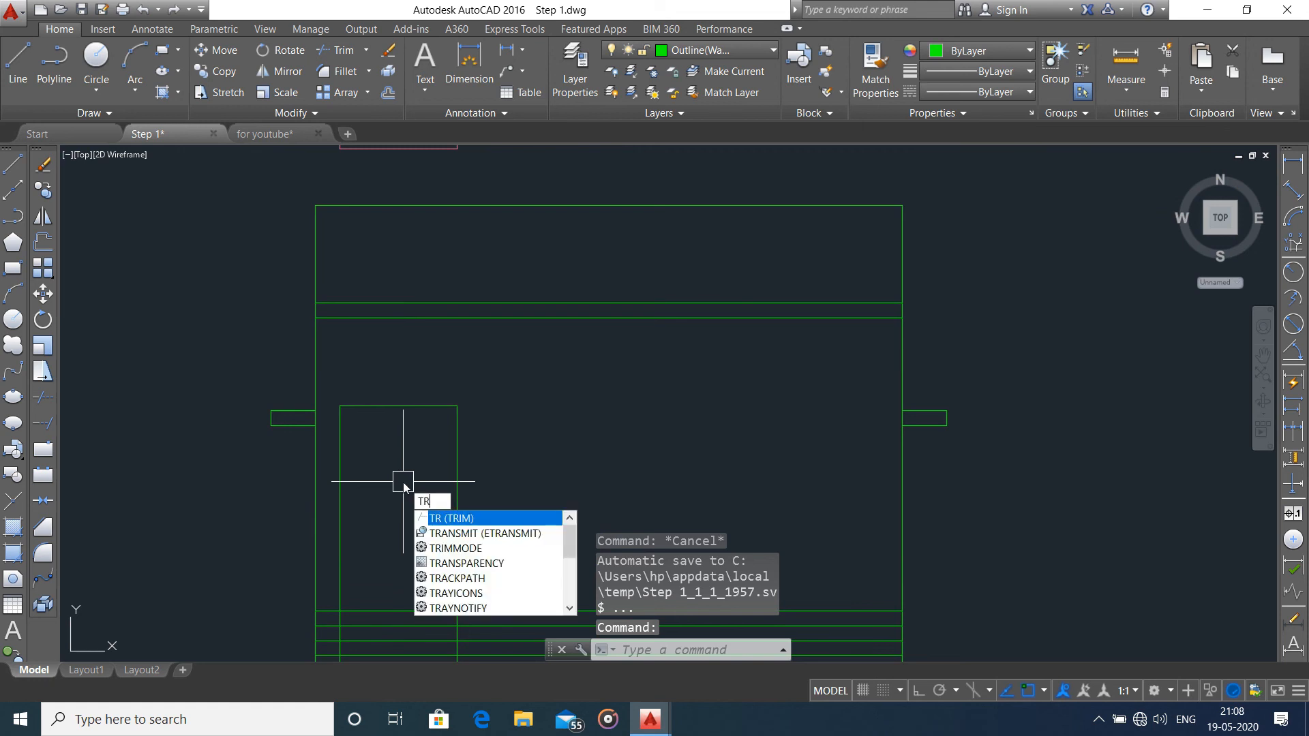
pyautogui.press('Return')
pyautogui.press('Return')
pyautogui.scroll(4, 409, 439)
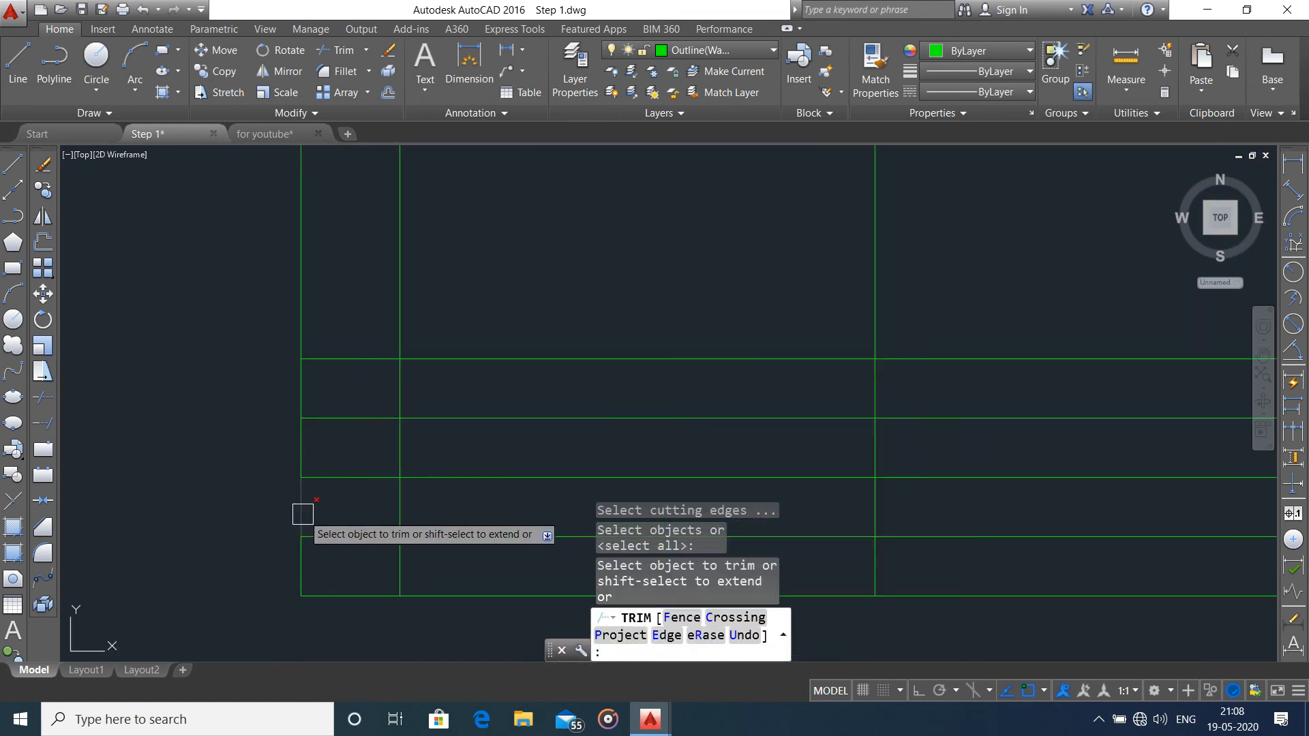
pyautogui.click(365, 379)
pyautogui.click(341, 540)
pyautogui.scroll(-3, 340, 529)
# - Trim the three step lines between the door's right vertical and the right wall line
pyautogui.moveTo(556, 462); pyautogui.dragTo(233, 257, button='middle')
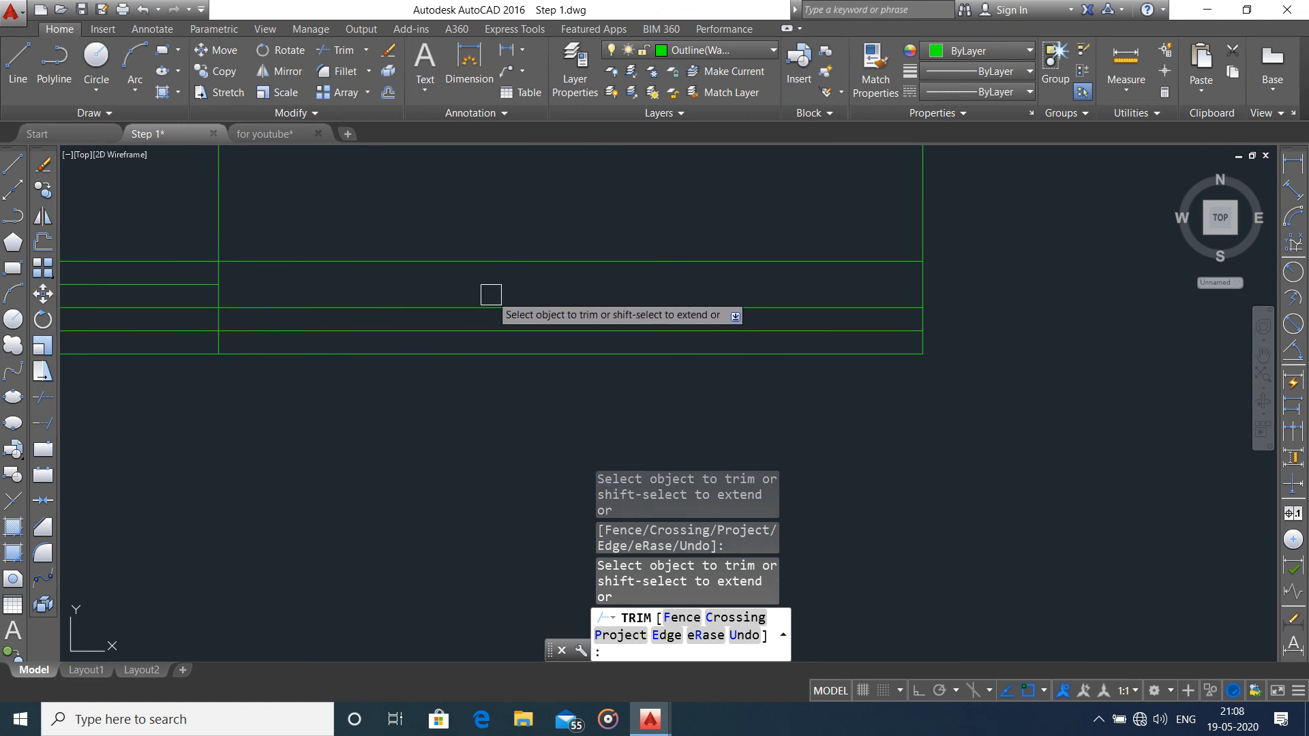
pyautogui.click(501, 286)
pyautogui.click(409, 330)
pyautogui.scroll(-3, 366, 367)
pyautogui.scroll(3, 366, 366)
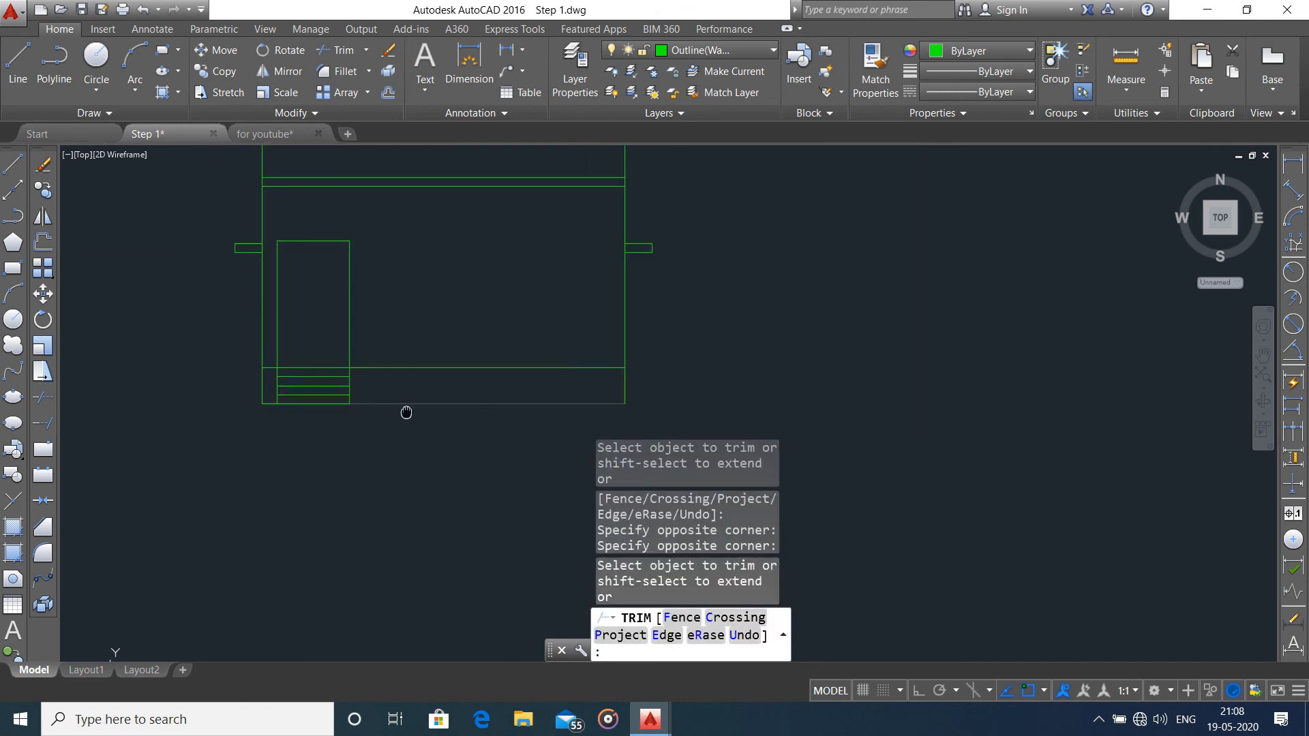
pyautogui.press('Return')
pyautogui.press('Escape')
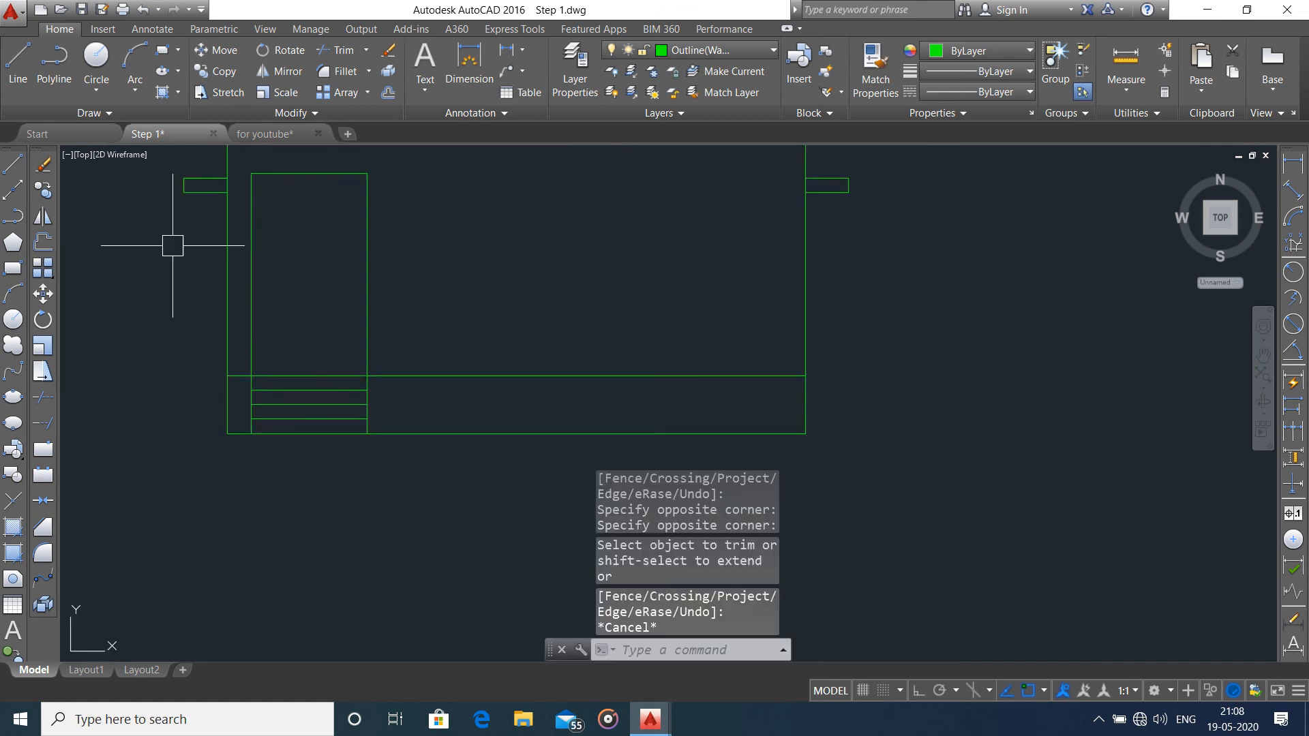
# - Draw ground lines extending outward from the bottom left and bottom right corners of the elevation
pyautogui.click(12, 167)
pyautogui.click(227, 433)
pyautogui.click(139, 433)
pyautogui.press('Escape')
pyautogui.rightClick(988, 368)
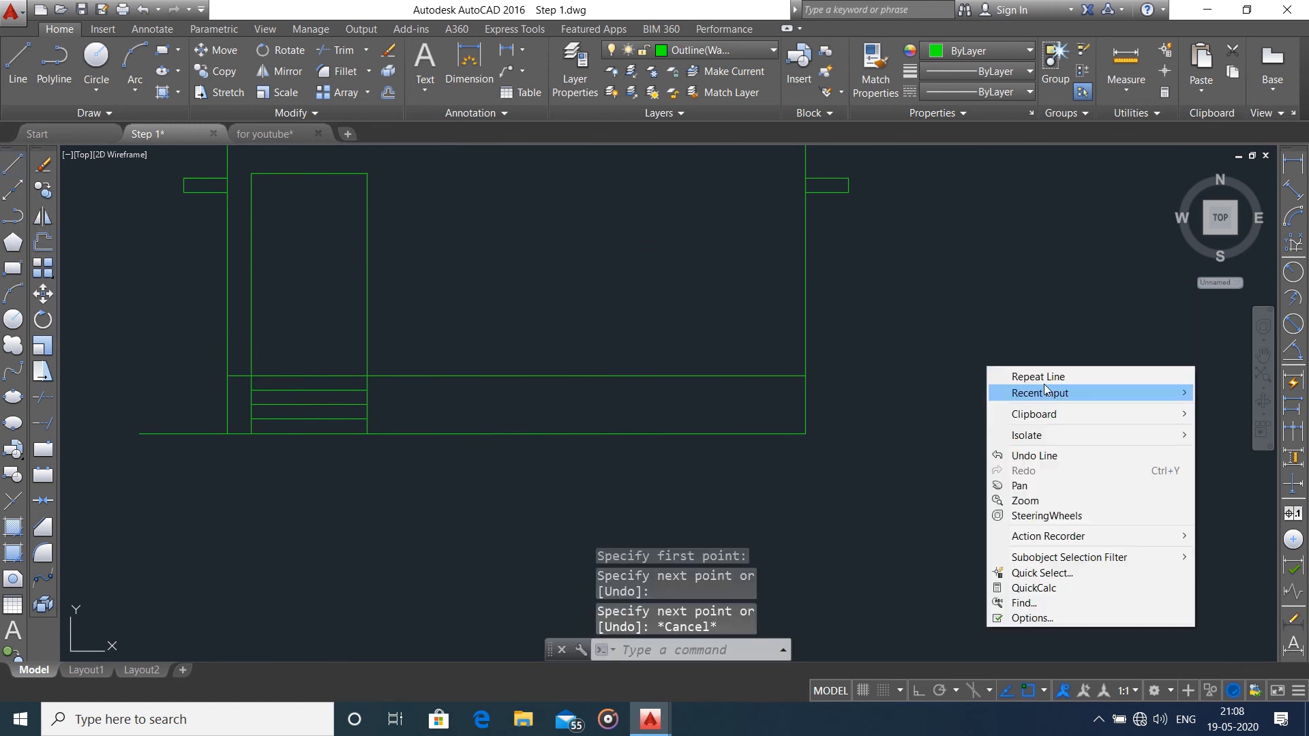
pyautogui.click(1044, 380)
pyautogui.click(805, 434)
pyautogui.click(951, 433)
pyautogui.press('Escape')
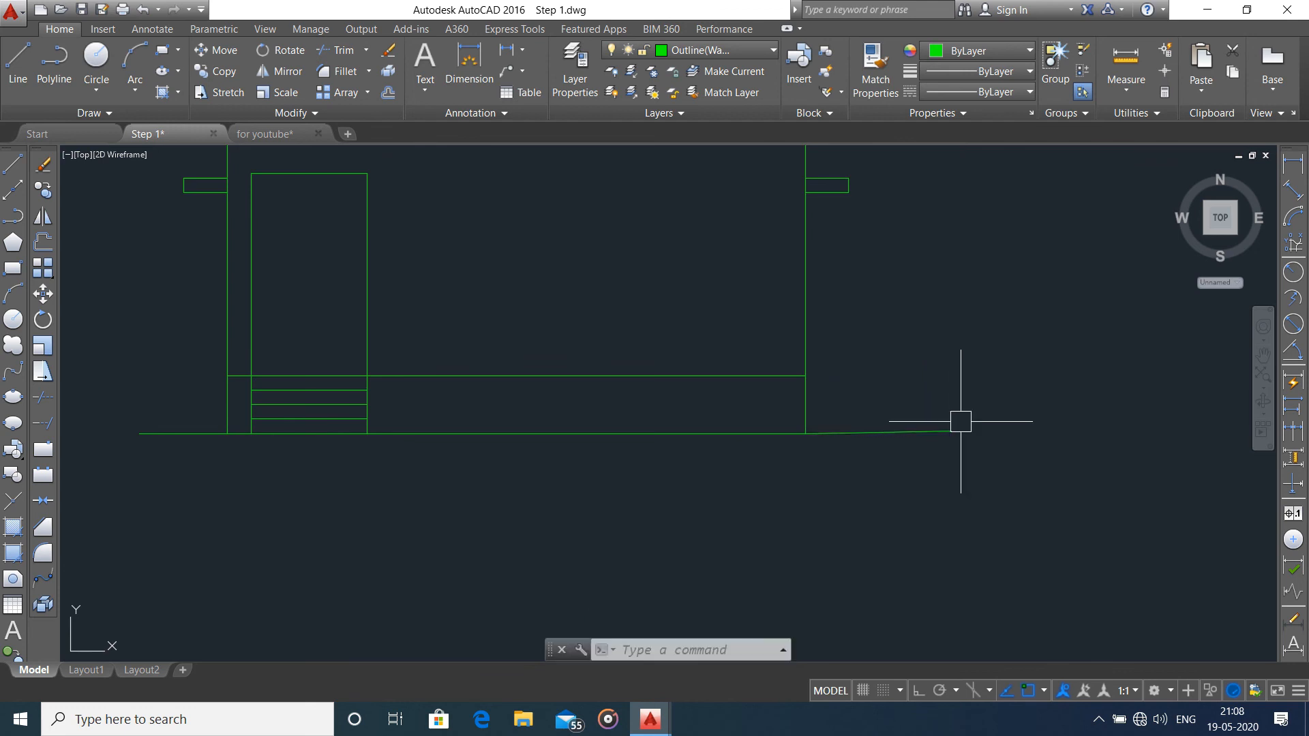
# - Turn on Ortho mode after checking the ground line beyond the right wall
pyautogui.scroll(-4, 983, 386)
pyautogui.scroll(8, 983, 386)
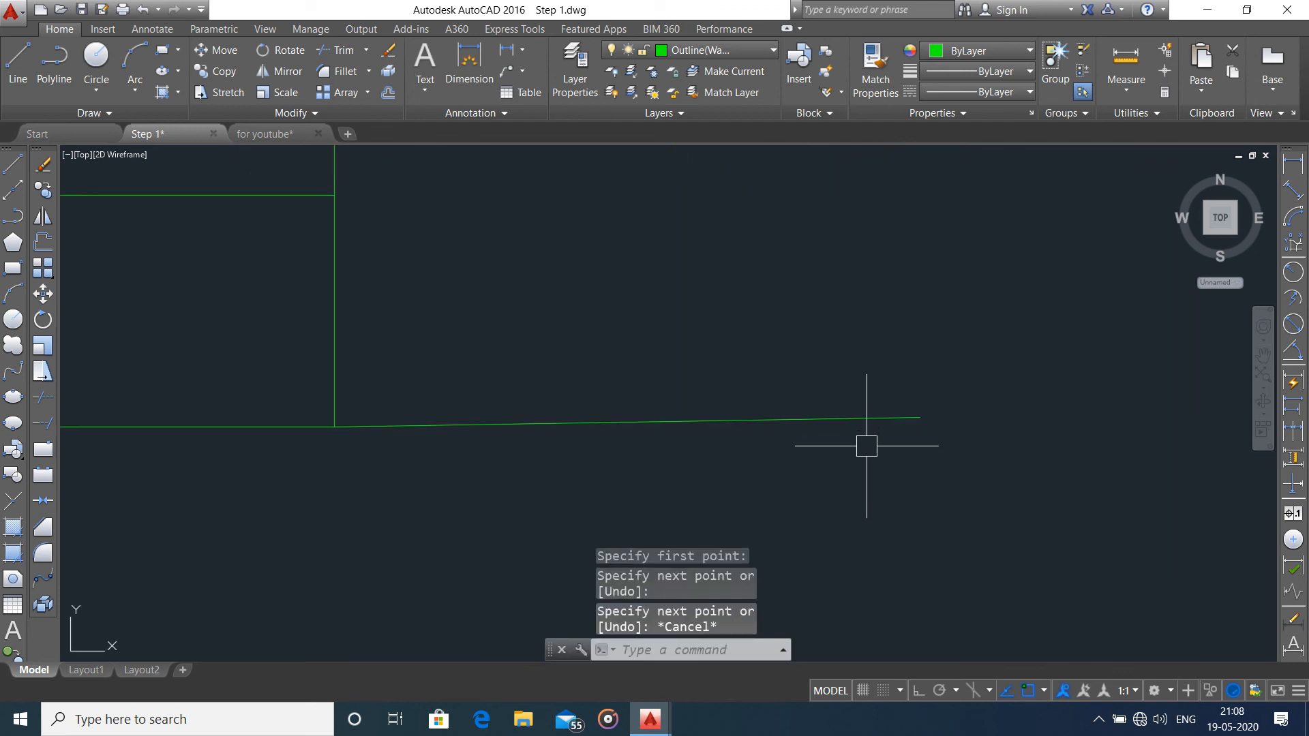
pyautogui.click(919, 691)
pyautogui.scroll(-5, 739, 409)
pyautogui.moveTo(827, 403); pyautogui.dragTo(867, 424, button='middle')
pyautogui.moveTo(569, 312); pyautogui.dragTo(628, 426, button='middle')
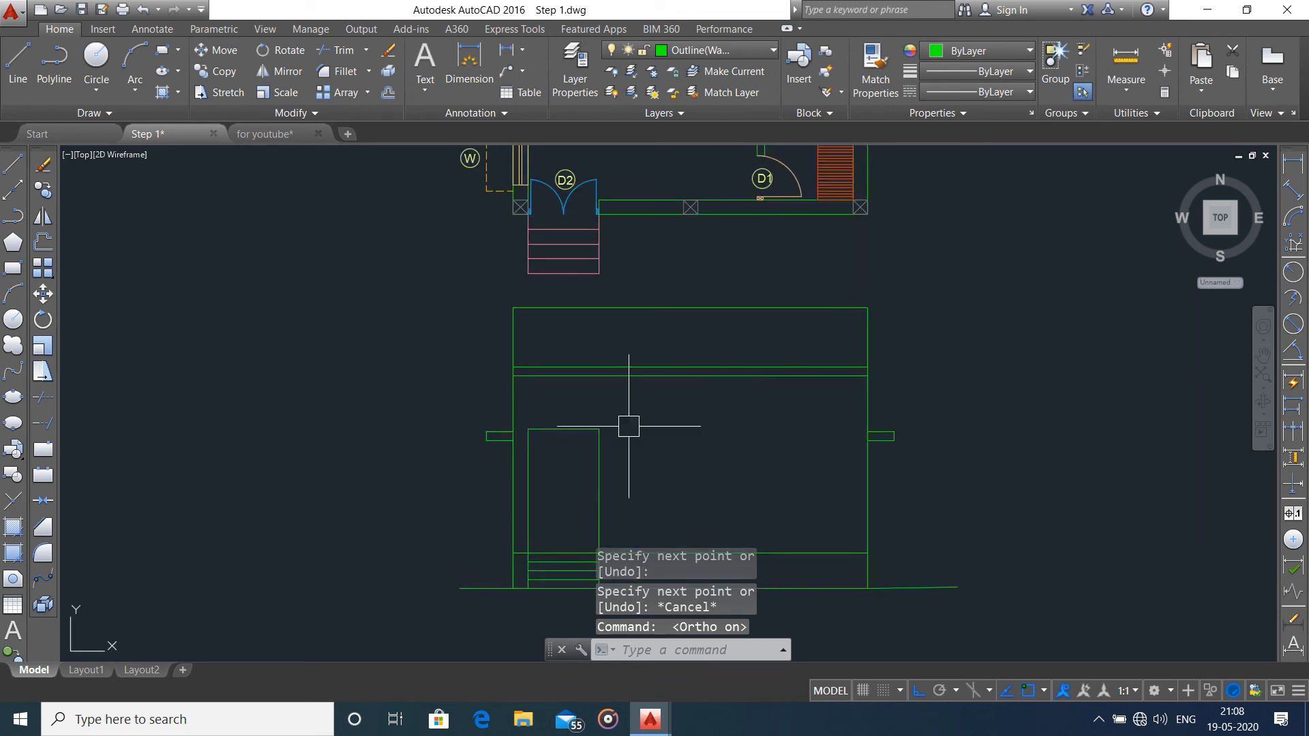
pyautogui.scroll(-1, 620, 413)
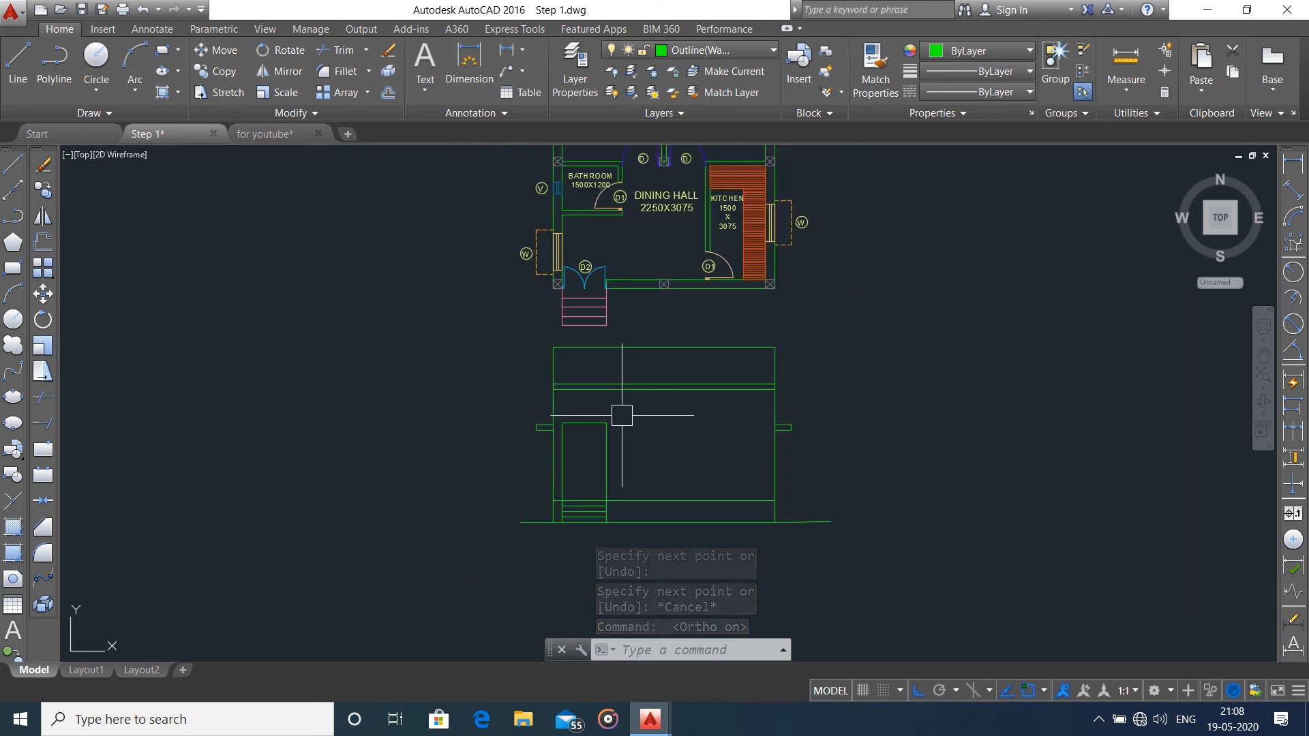
pyautogui.moveTo(621, 415); pyautogui.dragTo(550, 363, button='middle')
pyautogui.scroll(4, 535, 401)
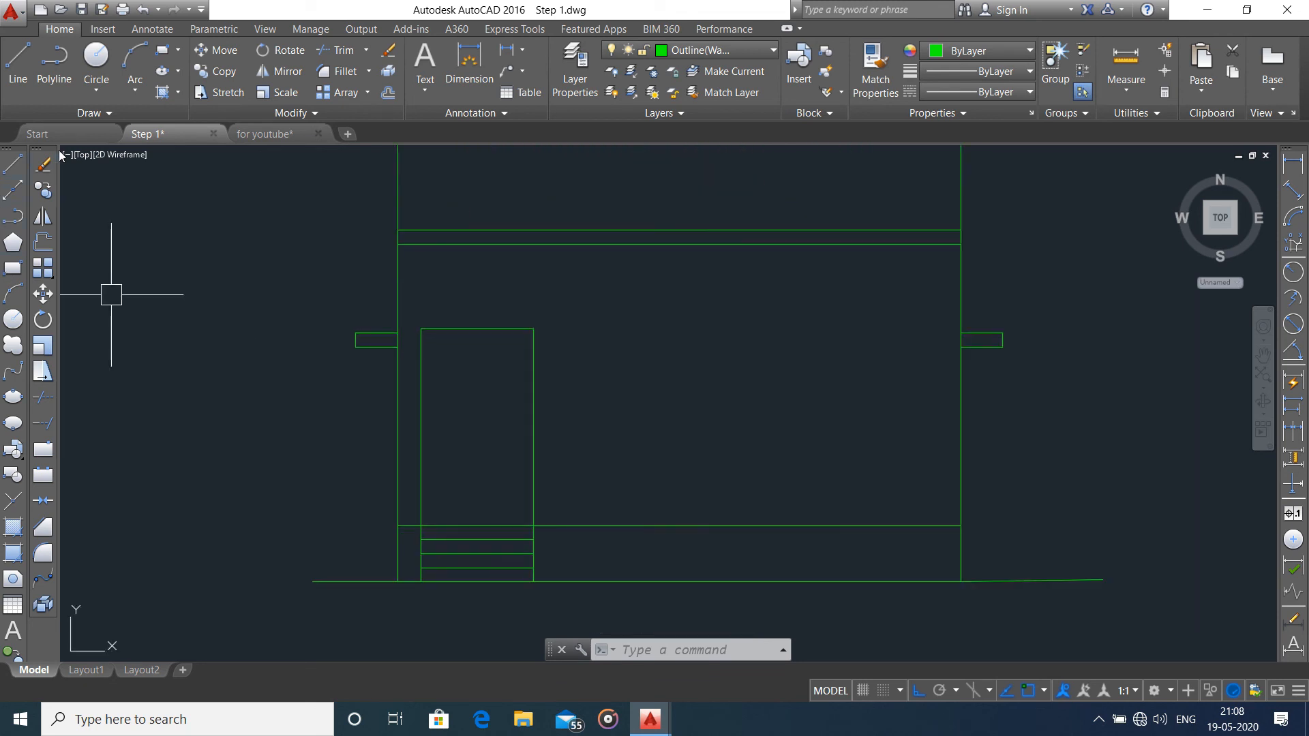
# - Draw a circle with a radius of about 40 as the door knob, near the door's right edge at mid-height
pyautogui.click(97, 67)
pyautogui.scroll(3, 502, 409)
pyautogui.scroll(-3, 468, 482)
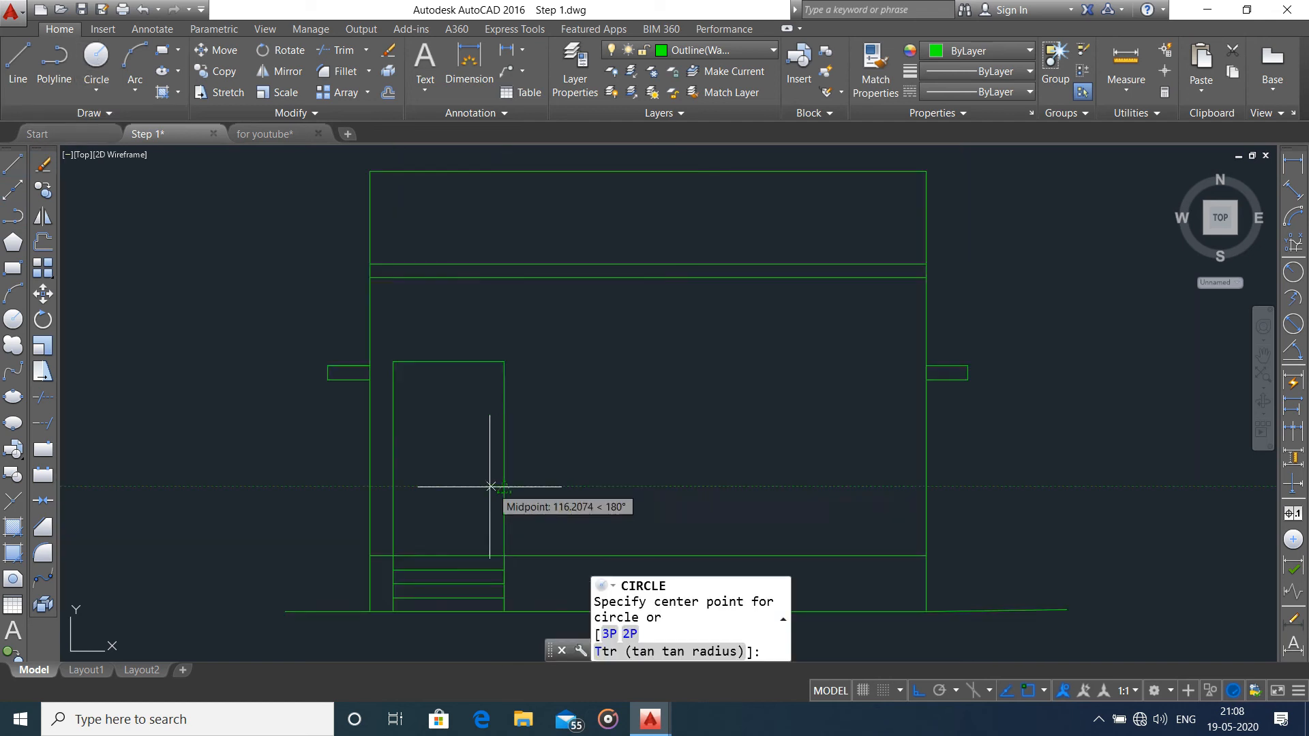
pyautogui.scroll(3, 499, 451)
pyautogui.click(484, 425)
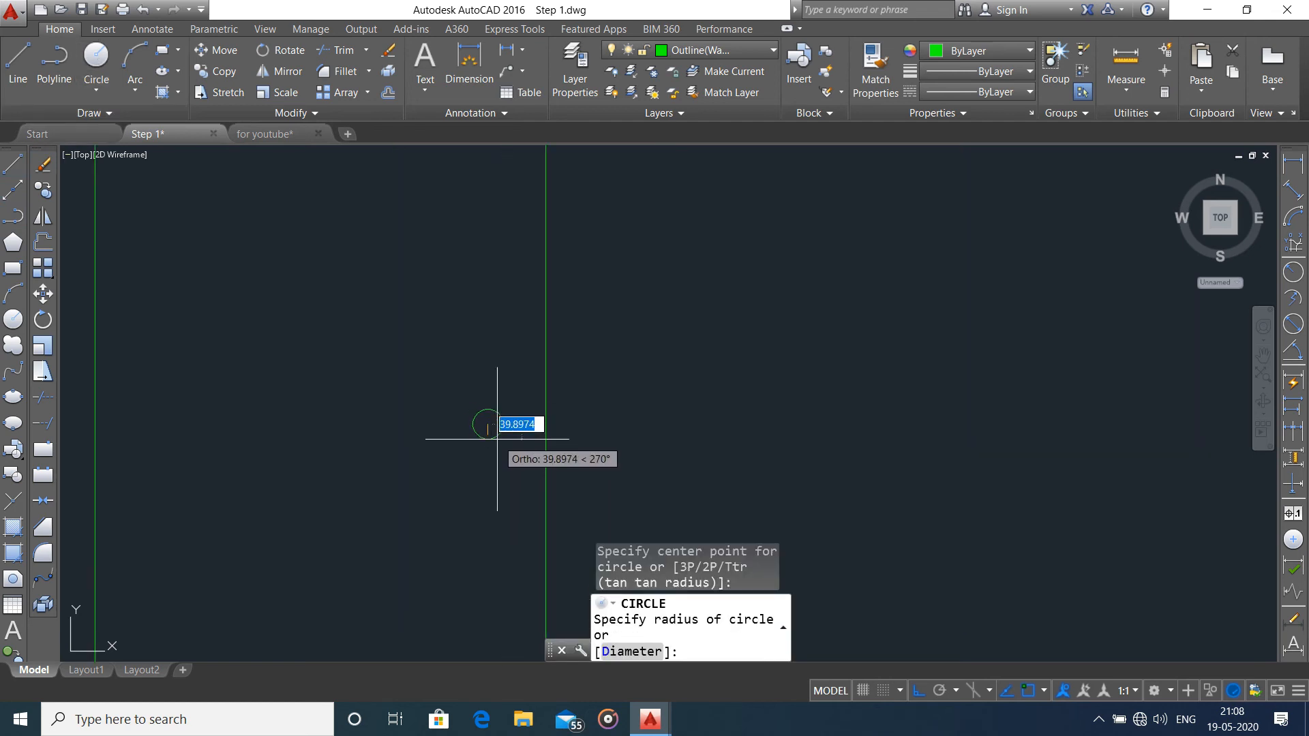
pyautogui.click(497, 438)
pyautogui.press('Escape')
# - Draw three thin, staggered horizontal rectangles as decorative strips near the top of the door
pyautogui.scroll(-2, 503, 443)
pyautogui.moveTo(503, 443); pyautogui.dragTo(479, 483, button='middle')
pyautogui.click(162, 49)
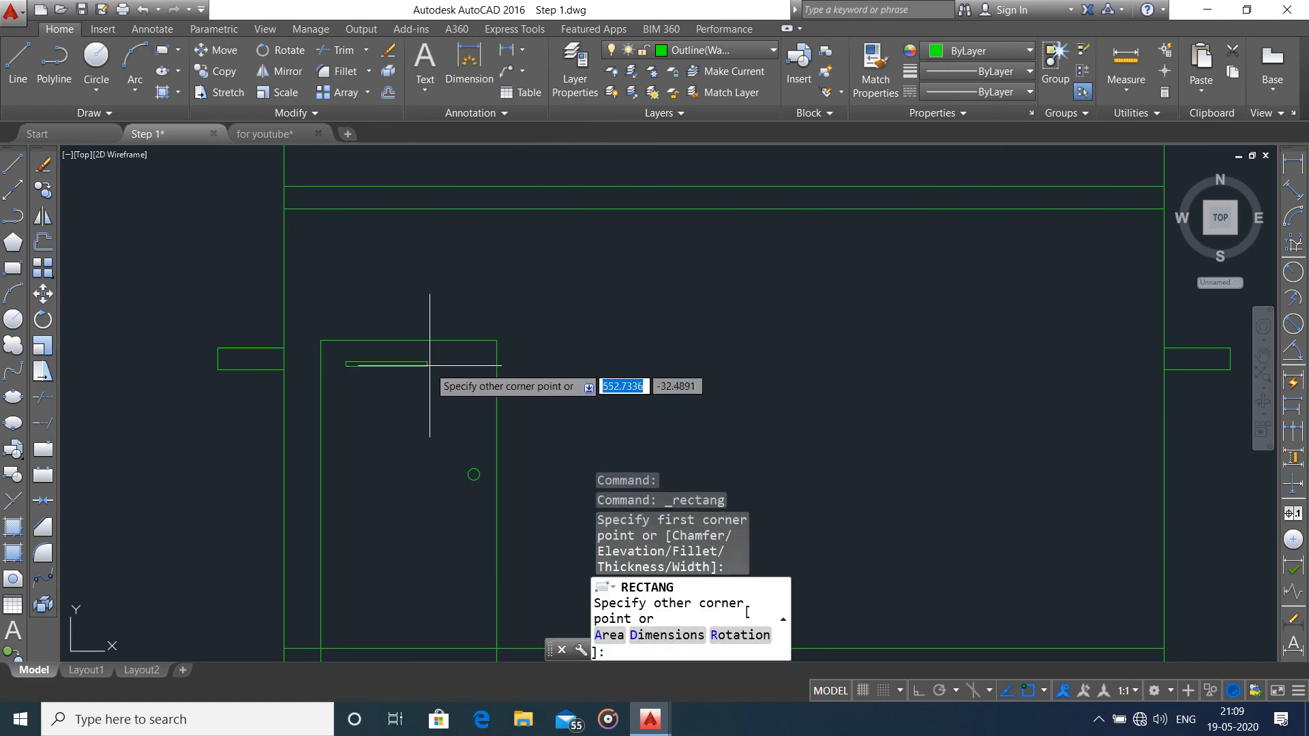
pyautogui.click(402, 368)
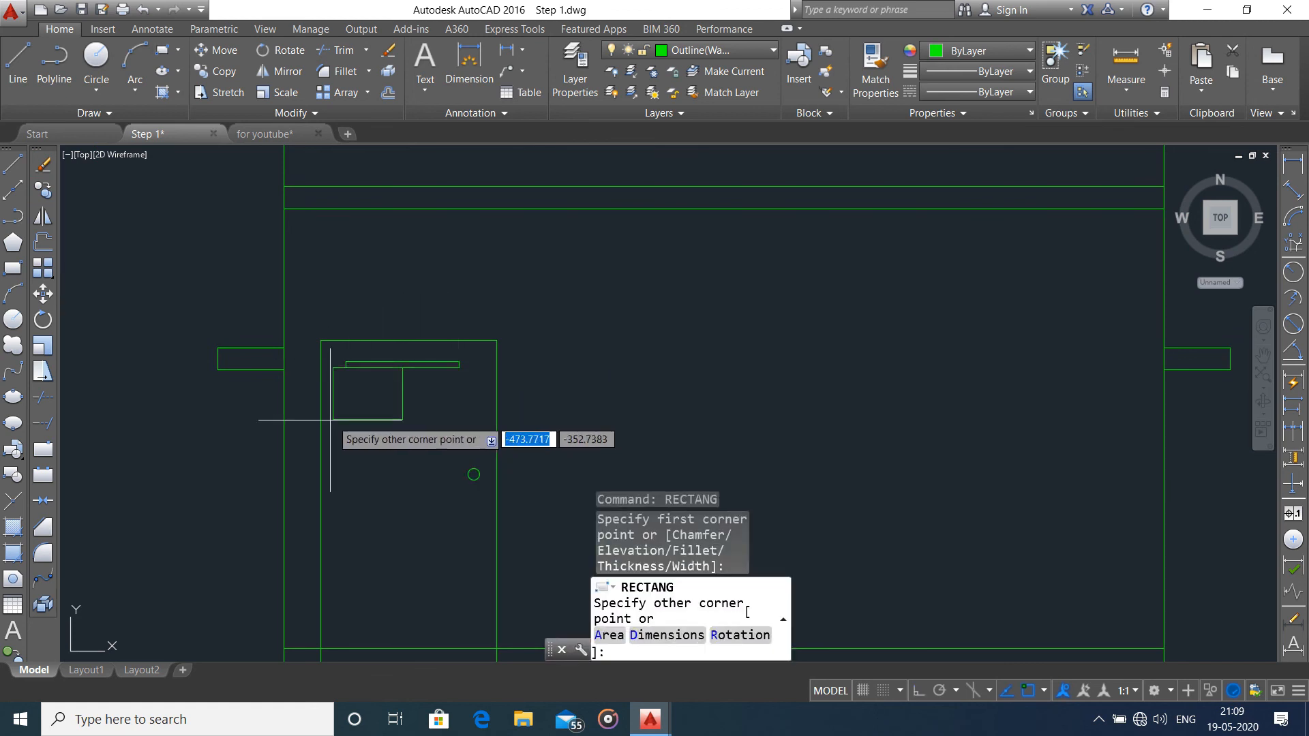
pyautogui.click(471, 374)
pyautogui.rightClick(428, 421)
pyautogui.click(429, 426)
pyautogui.click(359, 381)
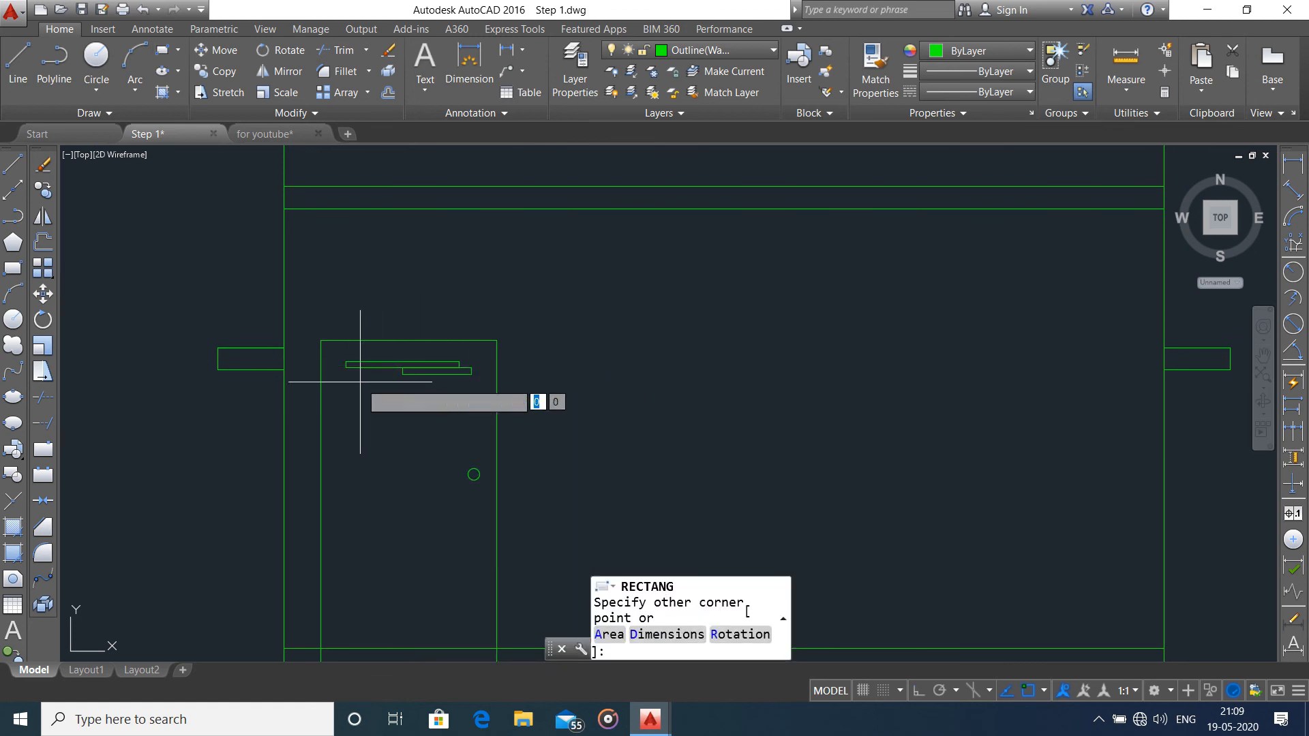
pyautogui.click(452, 388)
pyautogui.press('Escape')
# - Draw two tall, narrow vertical rectangles side by side as decorative strips in the middle of the door
pyautogui.scroll(-2, 464, 428)
pyautogui.rightClick(518, 426)
pyautogui.click(528, 436)
pyautogui.scroll(2, 435, 474)
pyautogui.click(439, 497)
pyautogui.click(435, 414)
pyautogui.rightClick(441, 429)
pyautogui.click(477, 445)
pyautogui.click(443, 409)
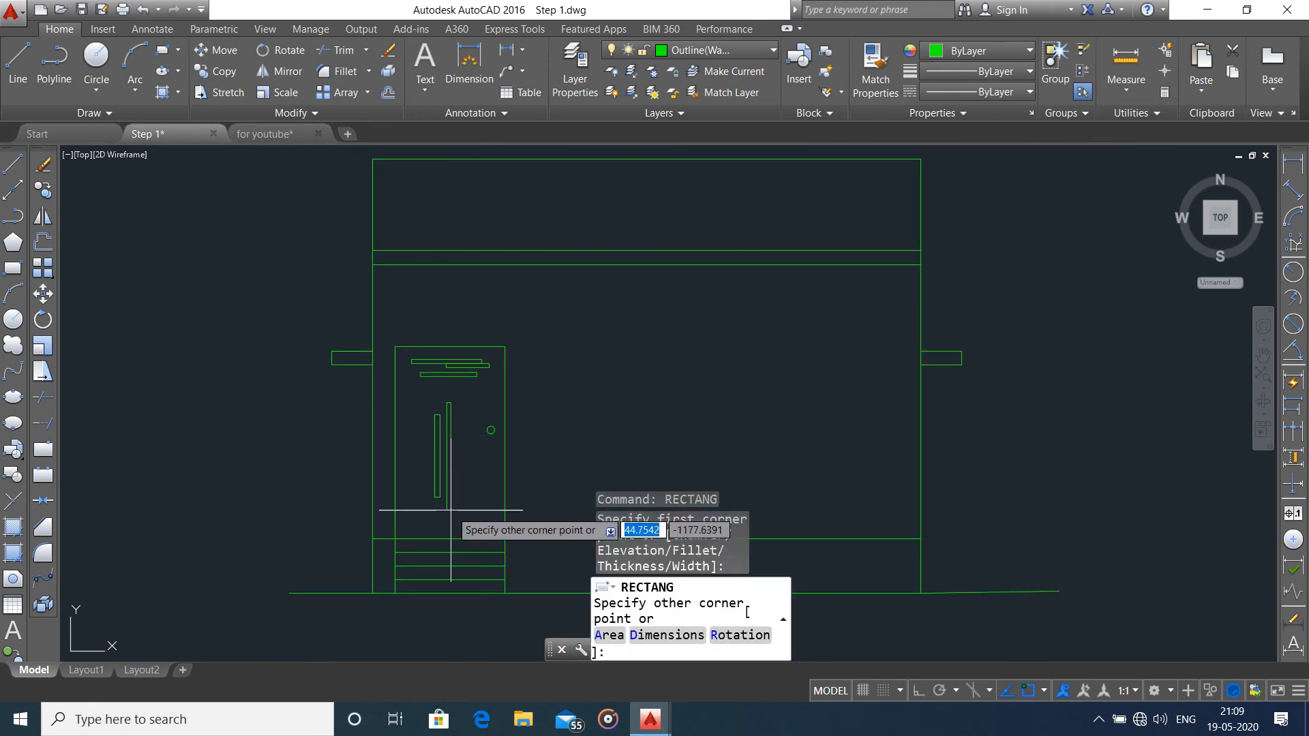
pyautogui.press('Escape')
# - Review the front elevation with its door details, steps and ground line against the floor plan above
pyautogui.scroll(-2, 491, 502)
pyautogui.moveTo(597, 459); pyautogui.dragTo(590, 453, button='middle')
pyautogui.scroll(-3, 570, 448)
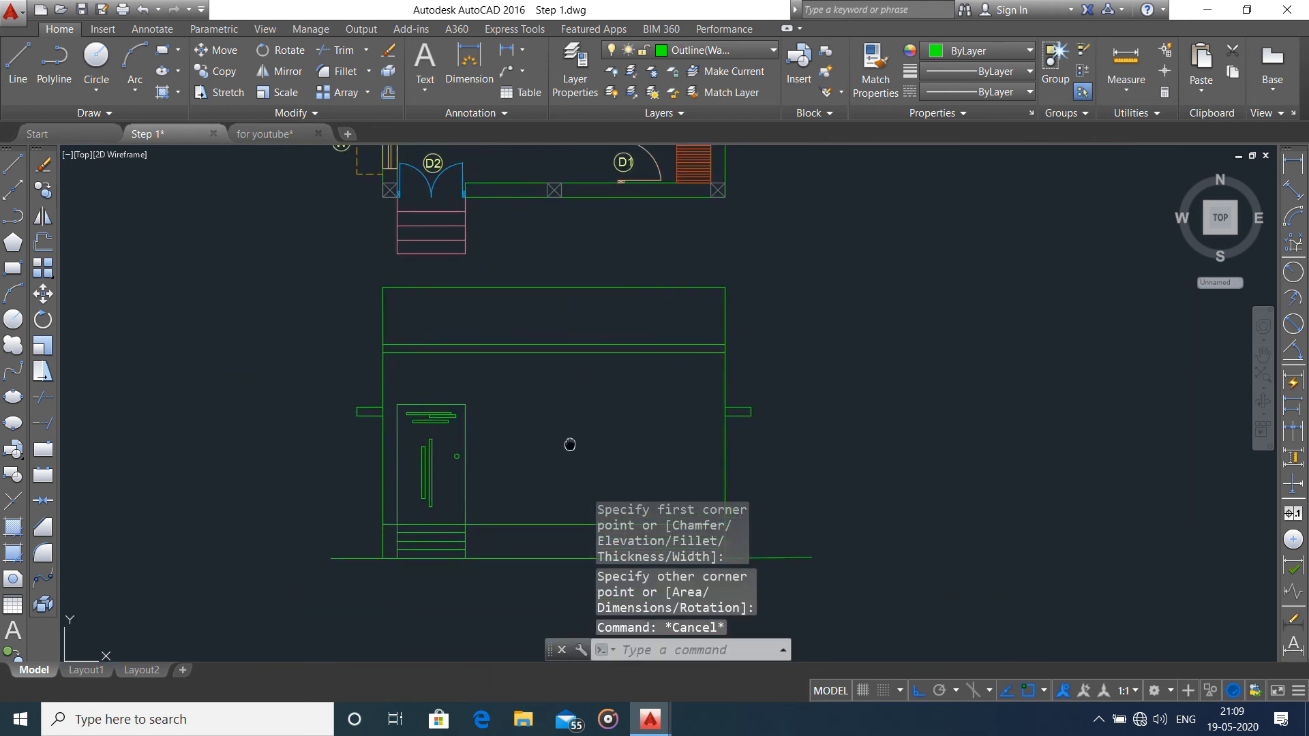
pyautogui.moveTo(505, 452)
pyautogui.mouseDown(button='middle')
pyautogui.moveTo(395, 398)
pyautogui.moveTo(411, 408)
pyautogui.mouseUp(button='middle')
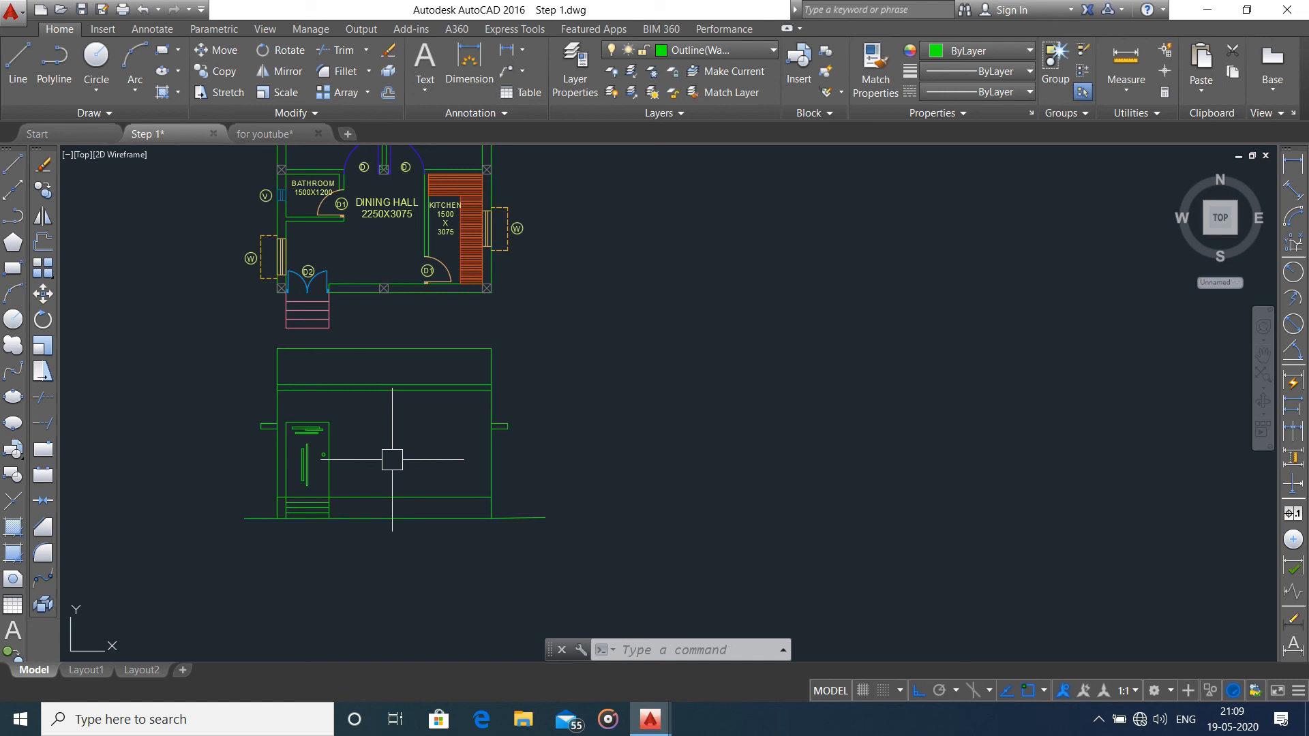
pyautogui.moveTo(433, 451); pyautogui.dragTo(452, 485, button='middle')
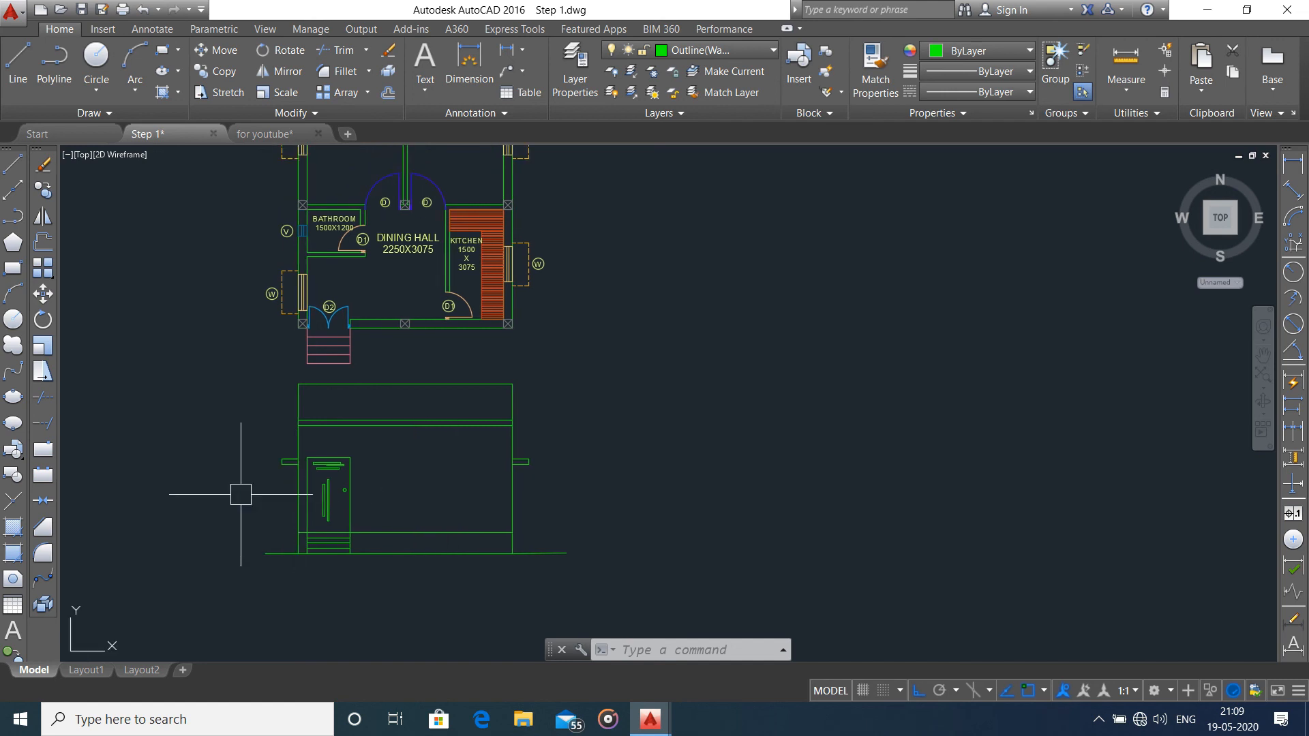
pyautogui.scroll(5, 357, 456)
pyautogui.scroll(-2, 461, 444)
pyautogui.moveTo(489, 449); pyautogui.dragTo(416, 429, button='middle')
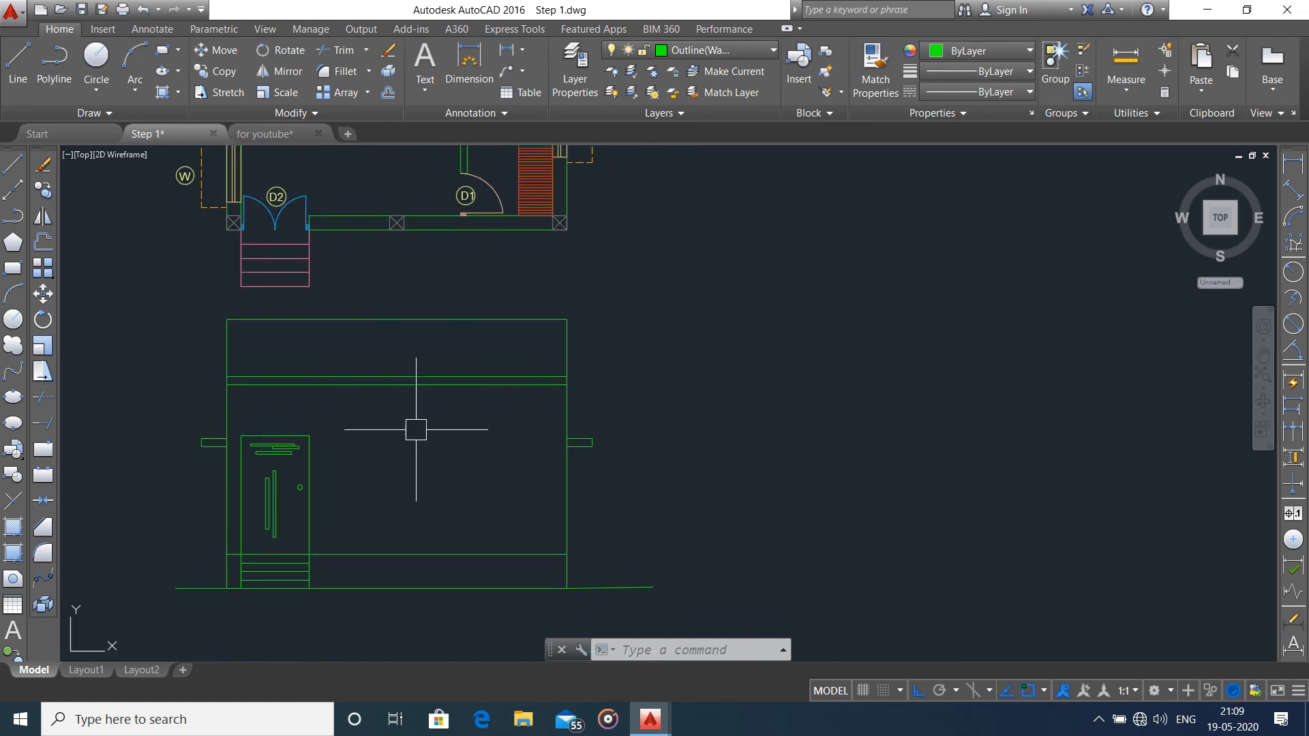
pyautogui.scroll(-2, 416, 430)
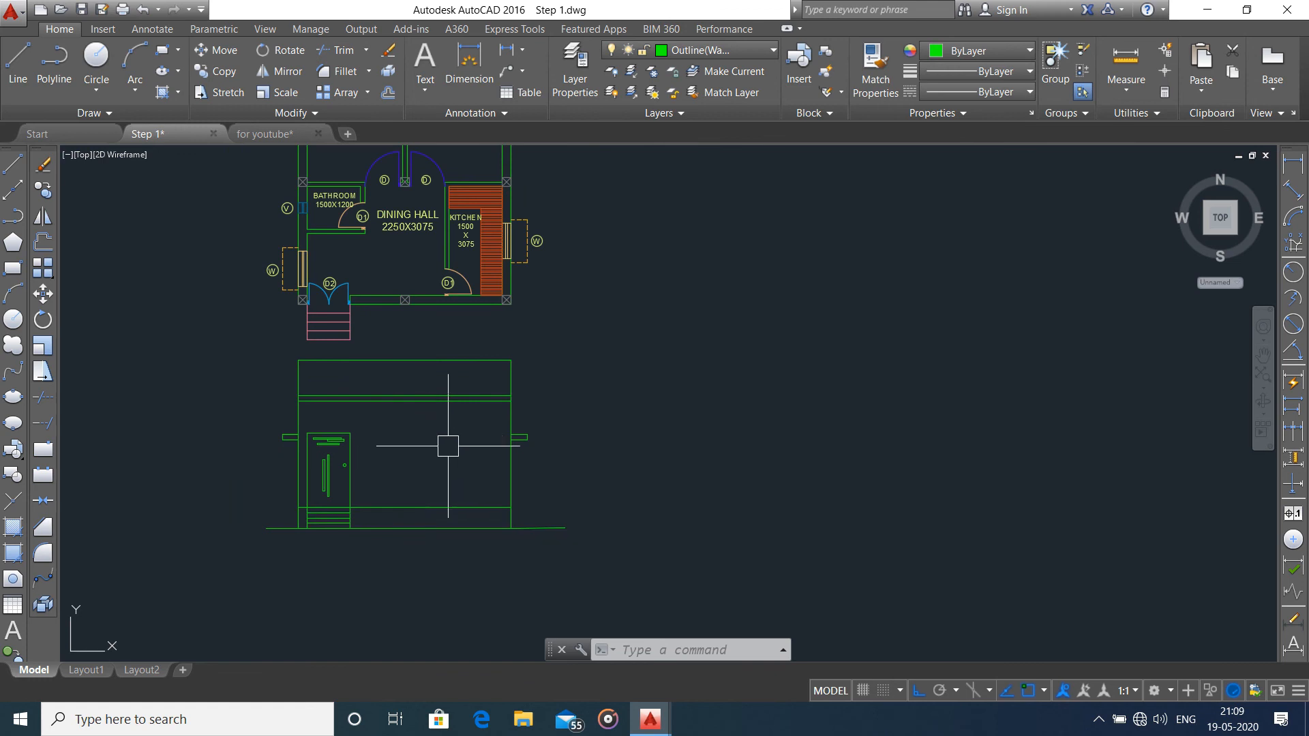
pyautogui.scroll(-2, 454, 438)
pyautogui.scroll(2, 431, 423)
pyautogui.scroll(-1, 433, 428)
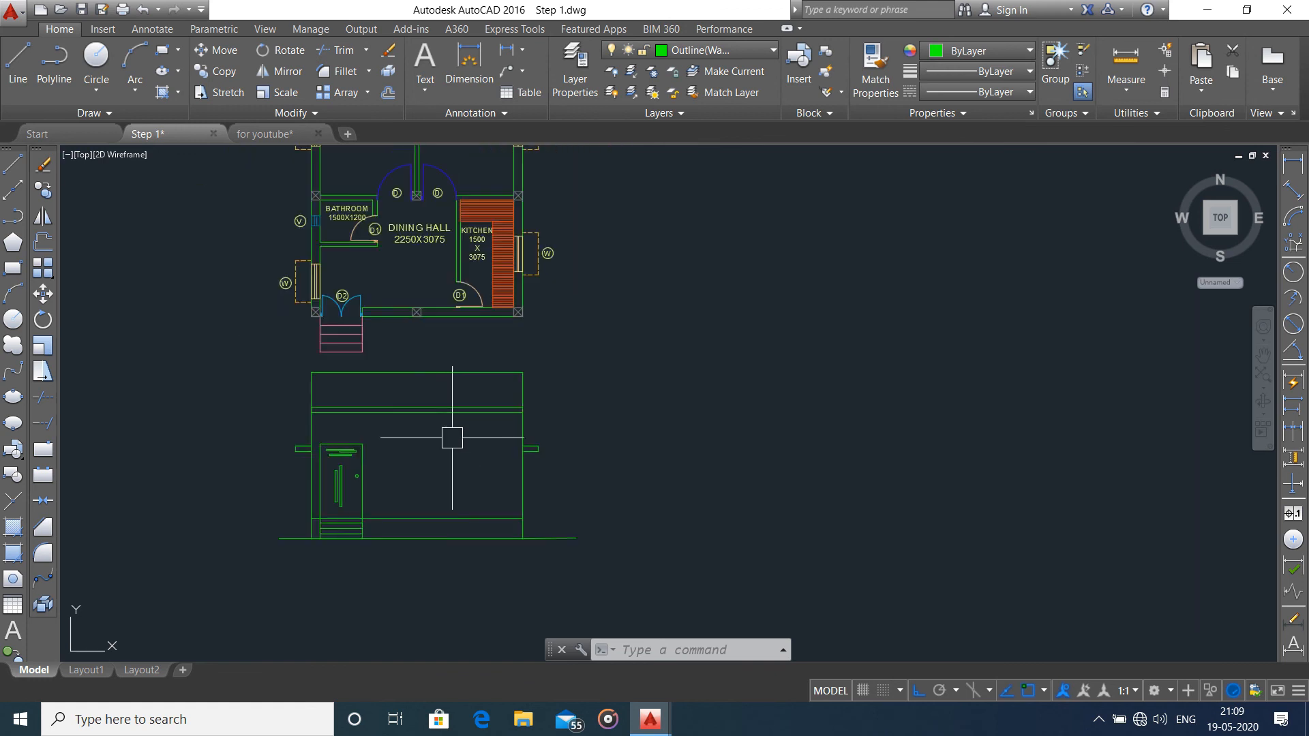
pyautogui.moveTo(453, 438); pyautogui.dragTo(455, 463, button='middle')
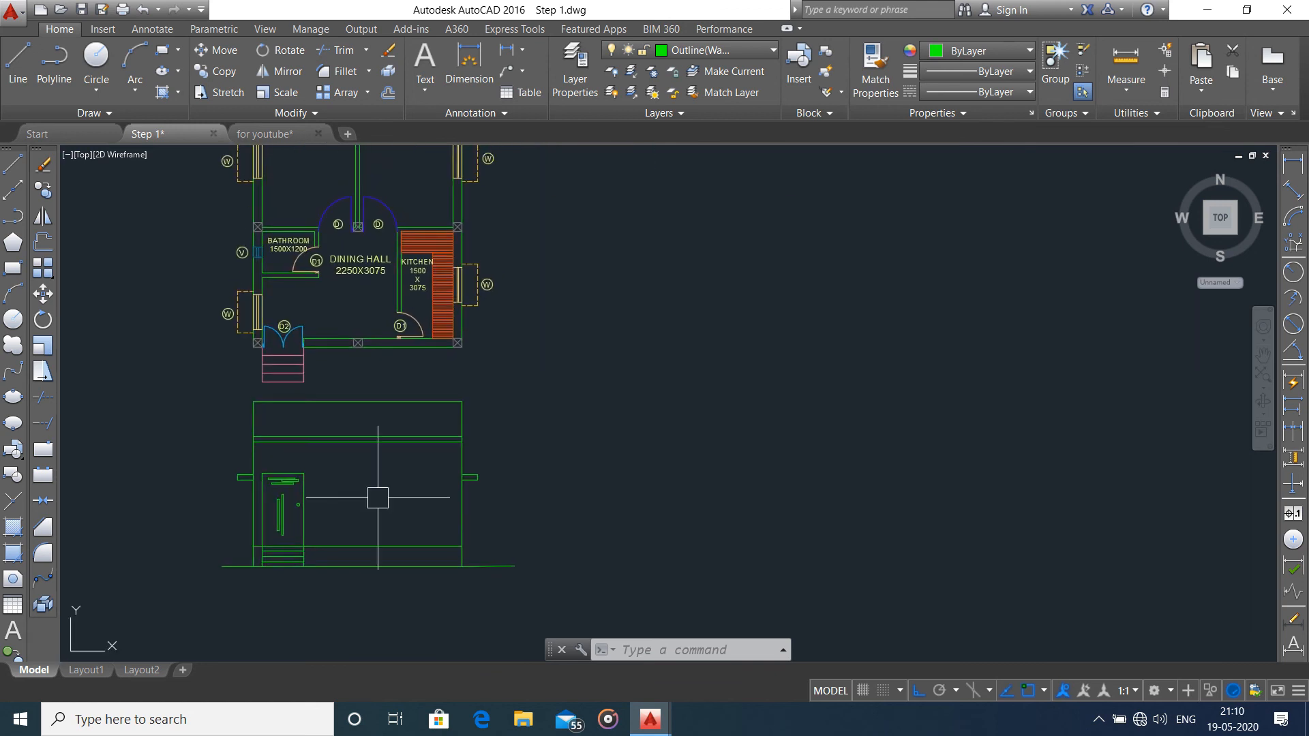
pyautogui.scroll(2, 377, 498)
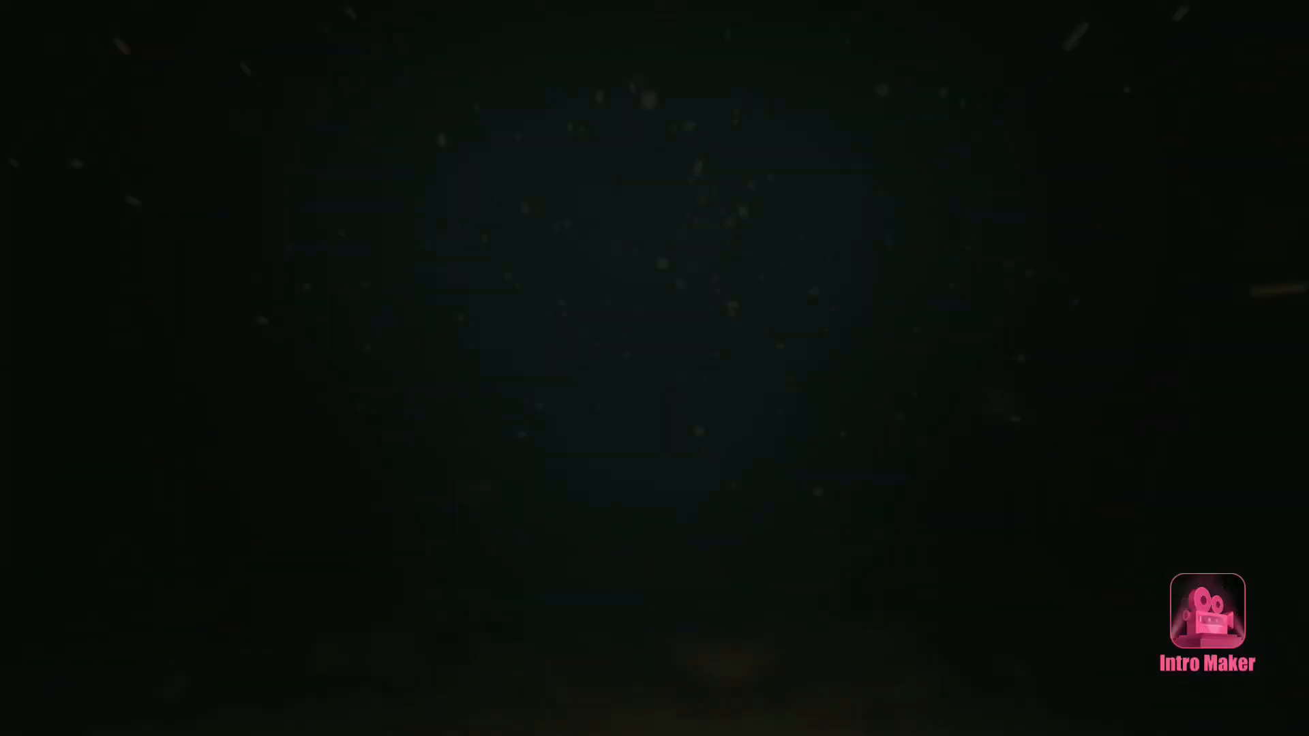